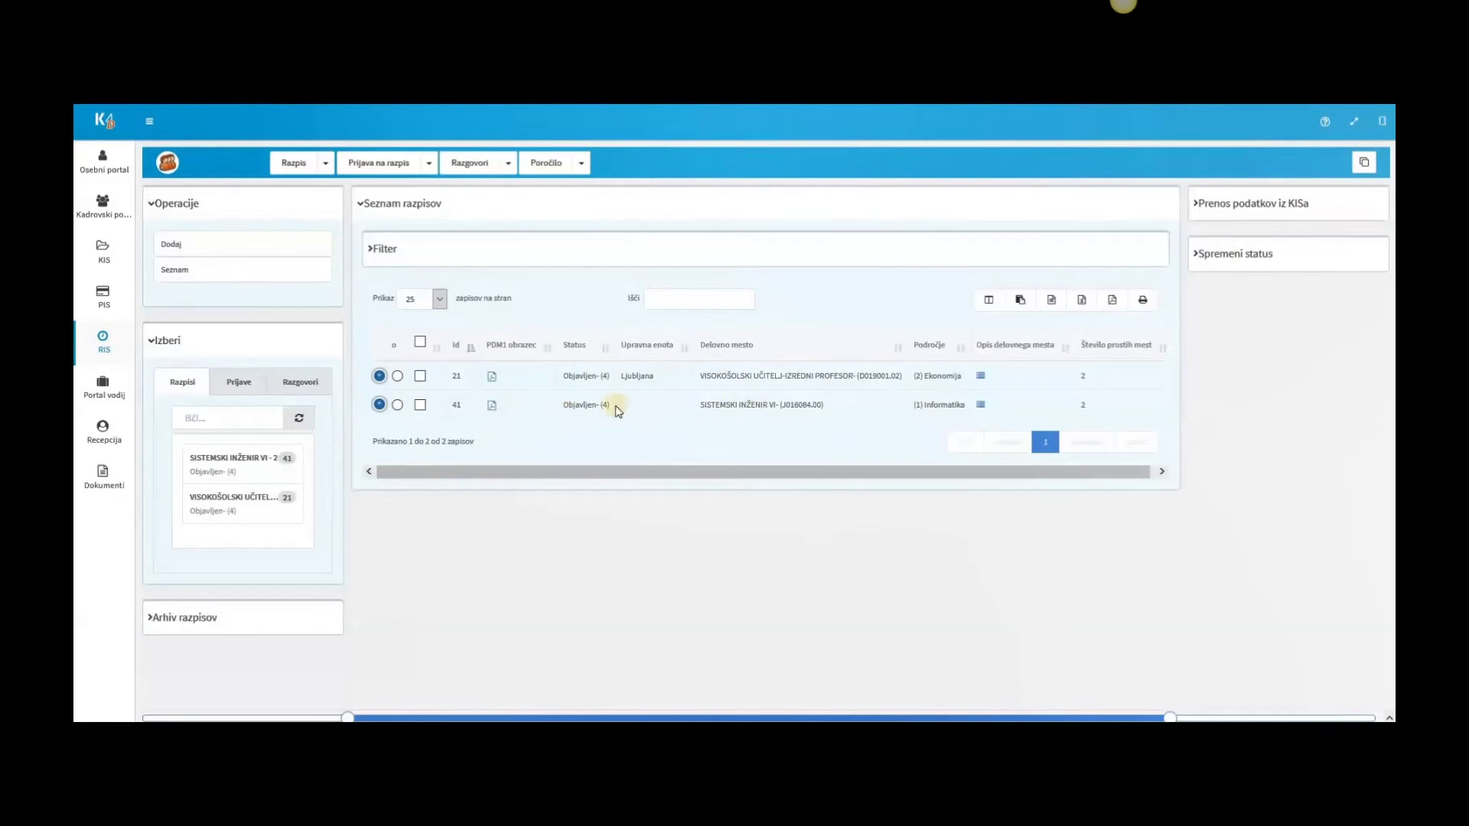
Open the SISTEMSKI INŽENIR VI job posting and examine its basic data, required knowledge, publication settings and attachment section.
left_click(397, 406)
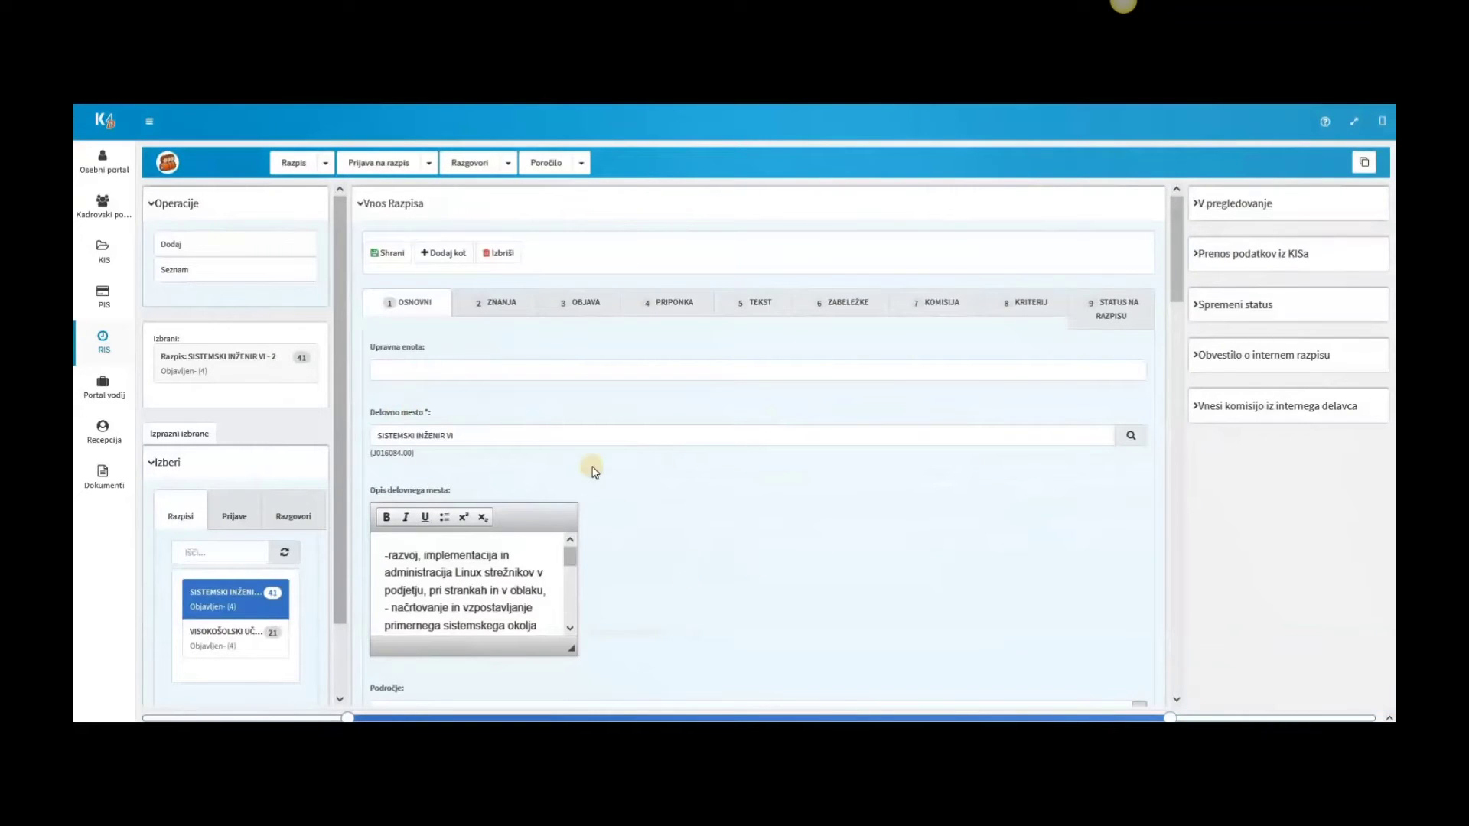
scroll(586, 424, "down", 2)
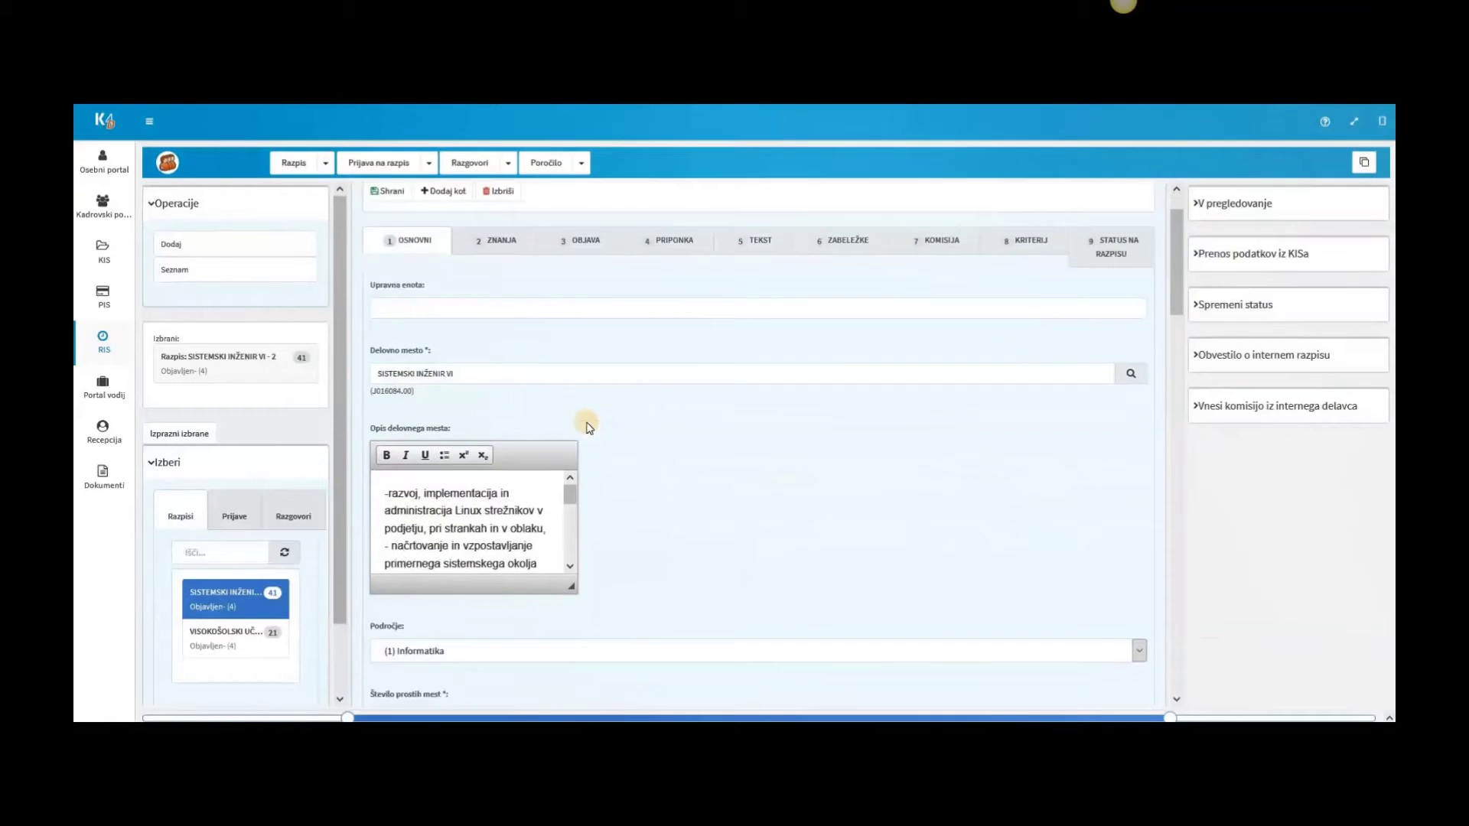
scroll(587, 432, "down", 2)
scroll(585, 428, "up", 4)
left_click(501, 306)
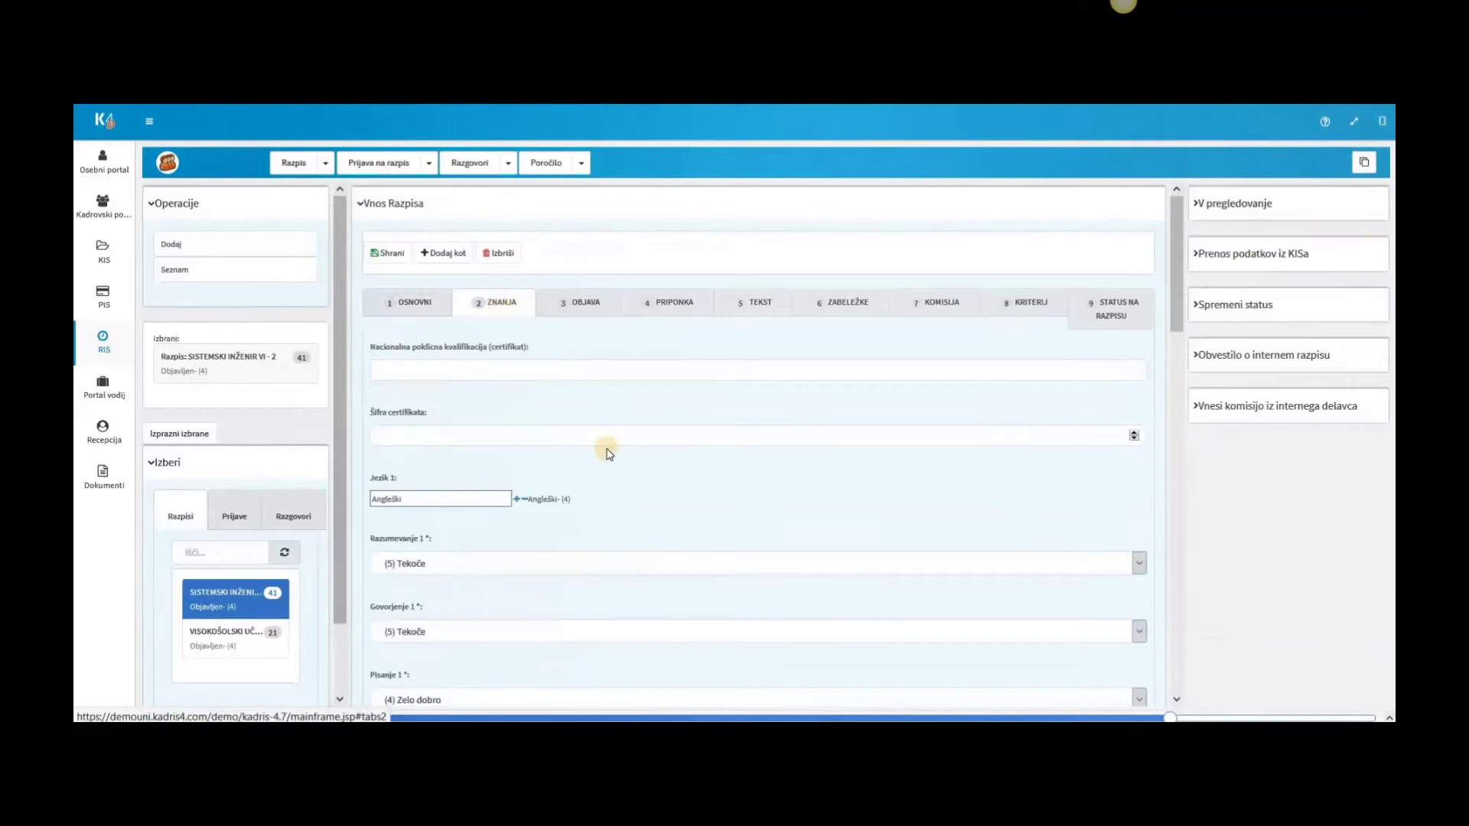
scroll(604, 458, "down", 3)
scroll(605, 457, "up", 3)
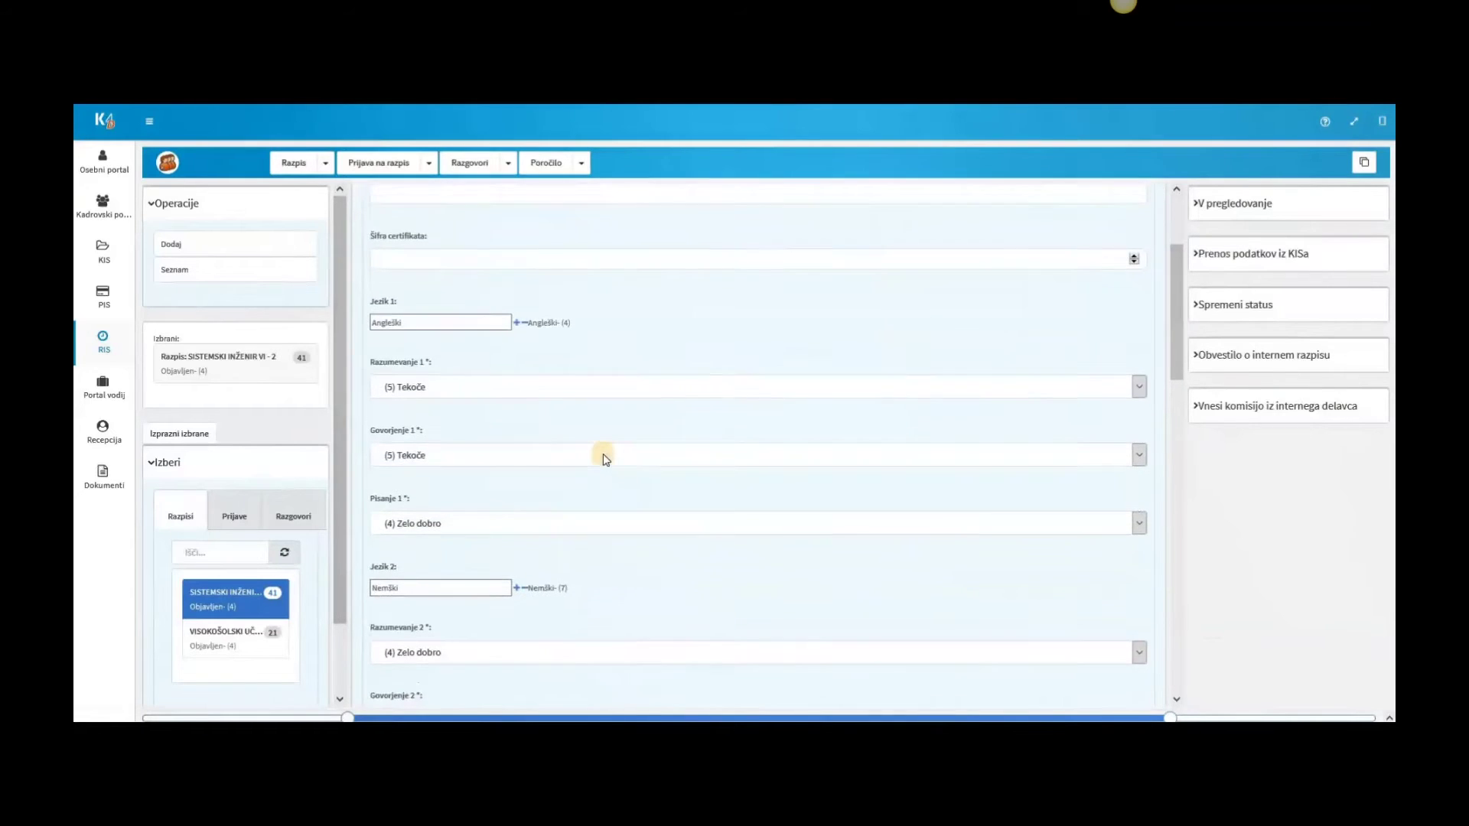
left_click(581, 305)
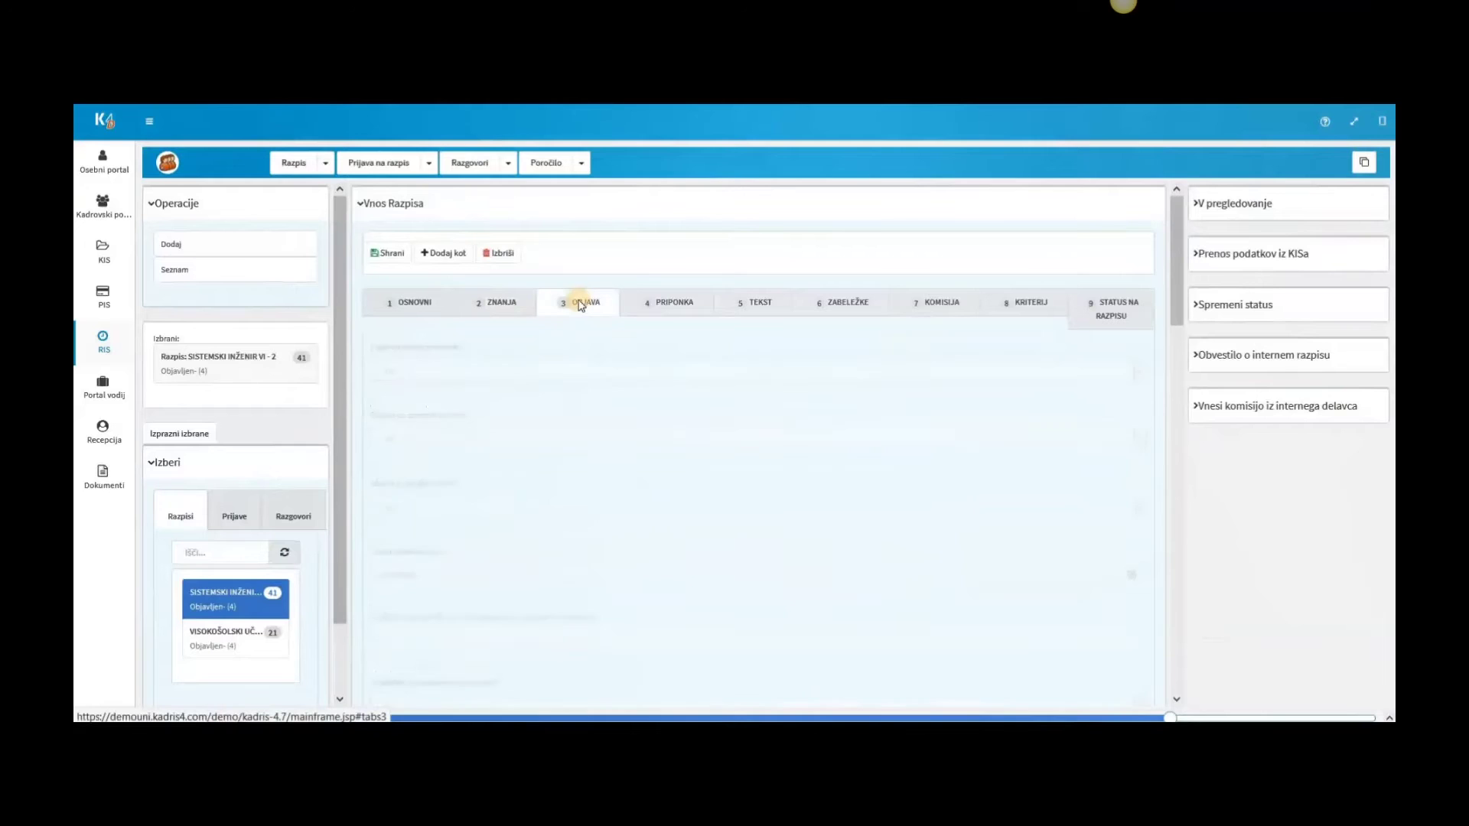
left_click(648, 304)
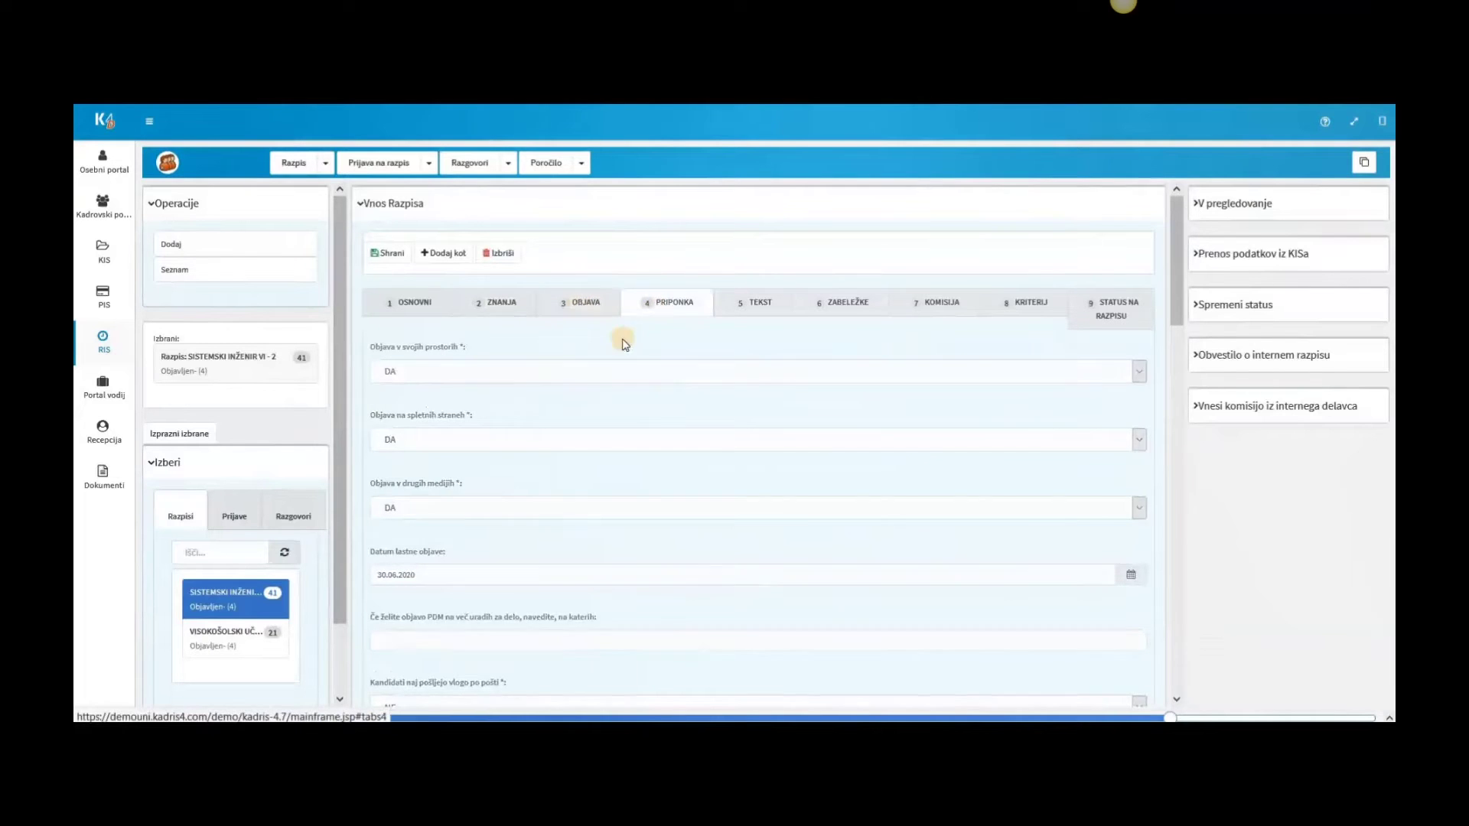
Read through the posting's publication text, from the requirements to the key tasks.
left_click(758, 304)
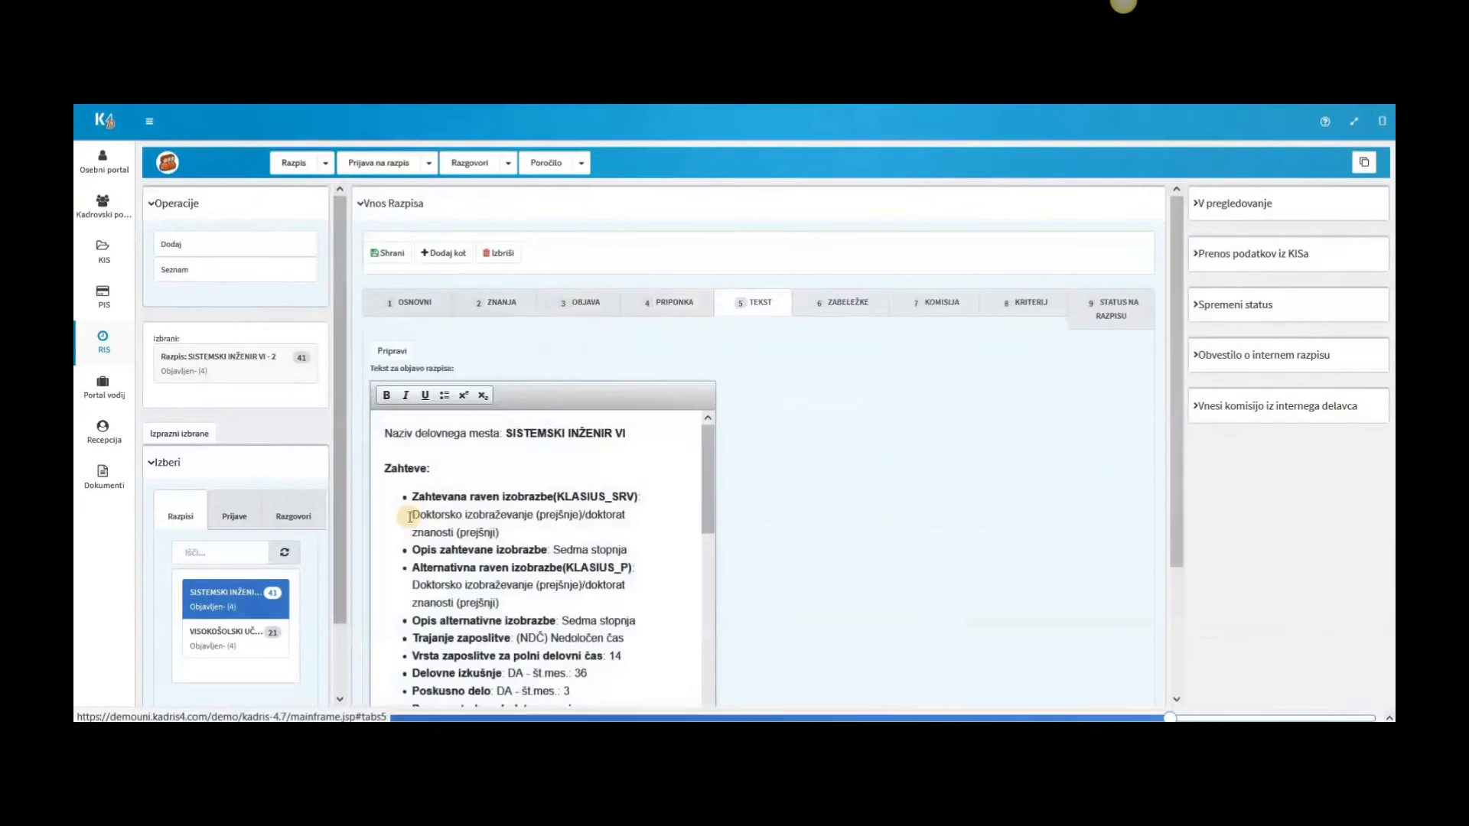
scroll(467, 462, "down", 3)
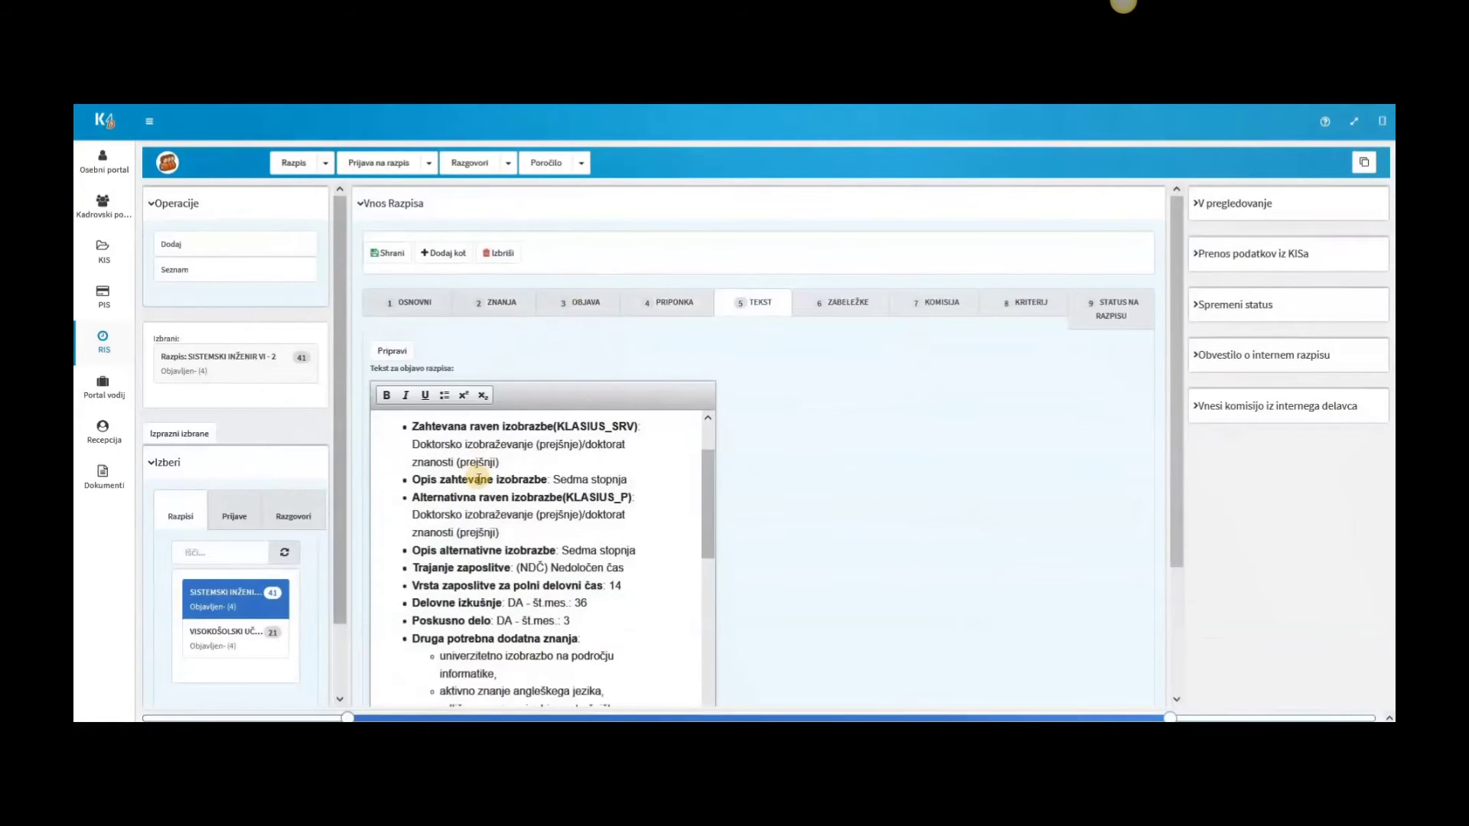
scroll(478, 480, "down", 4)
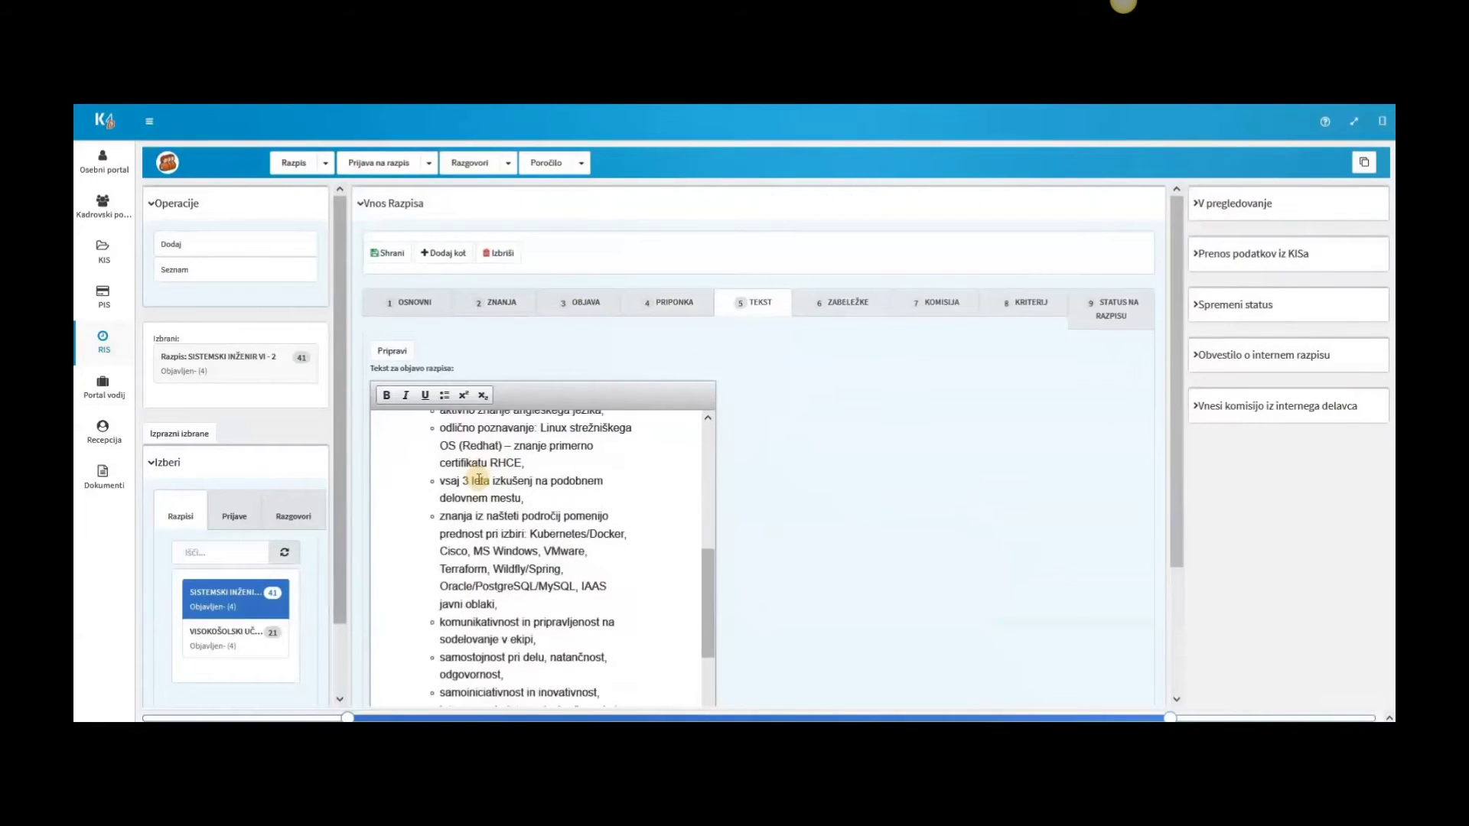
scroll(478, 479, "down", 2)
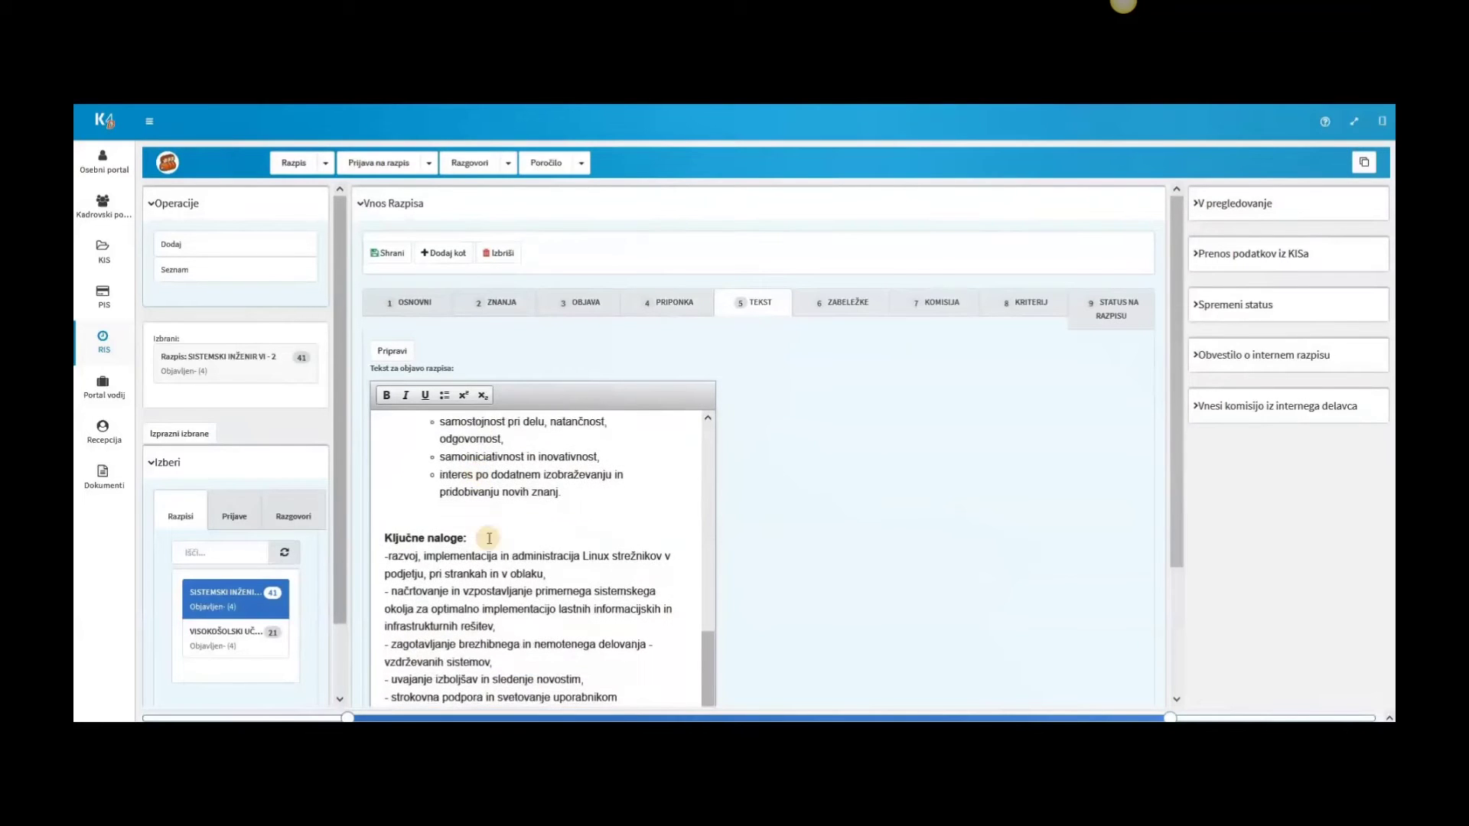
Examine the posting's notes, commission members, selection criteria and status history.
left_click(846, 312)
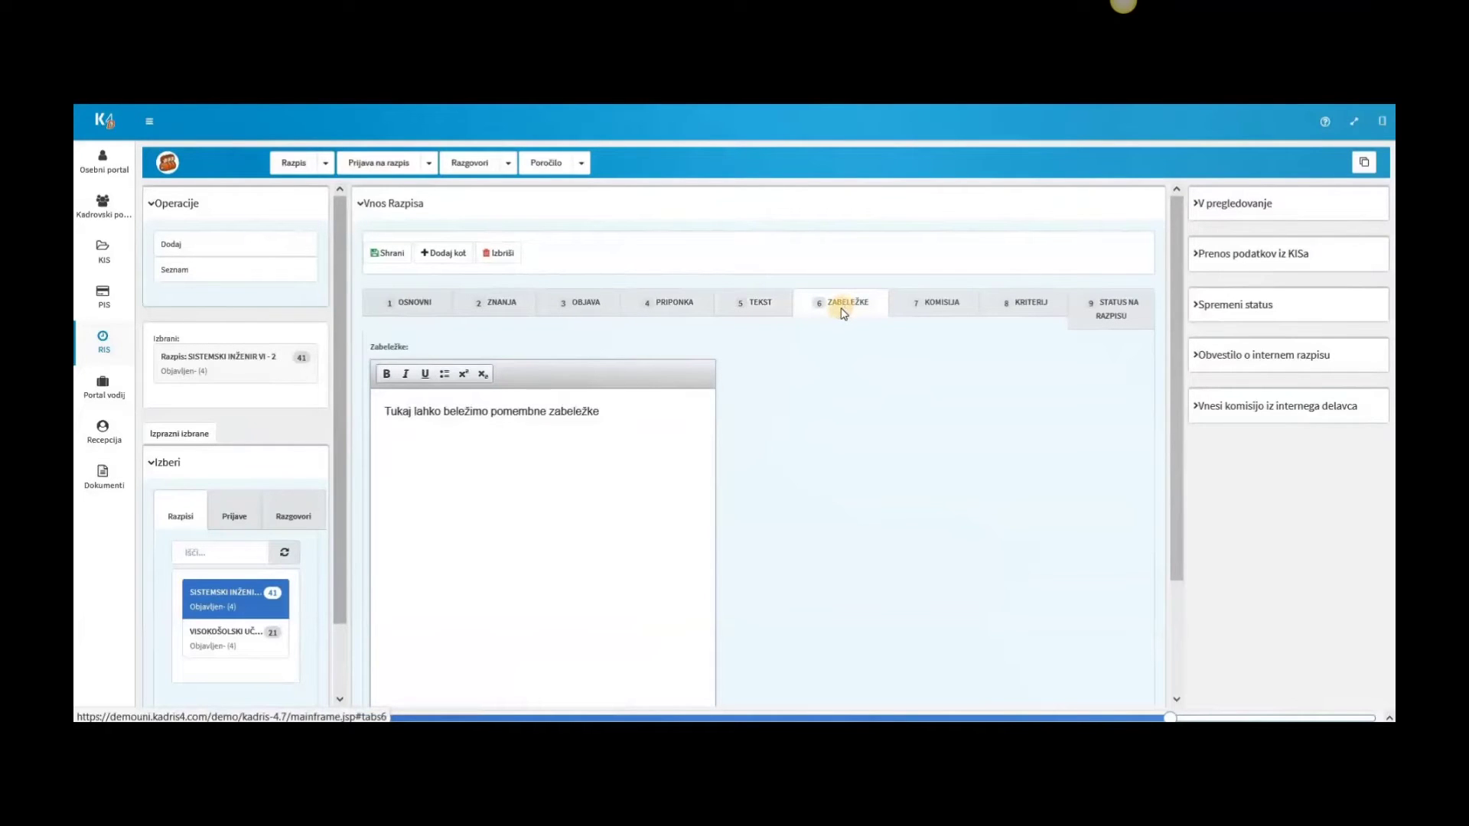
left_click(947, 304)
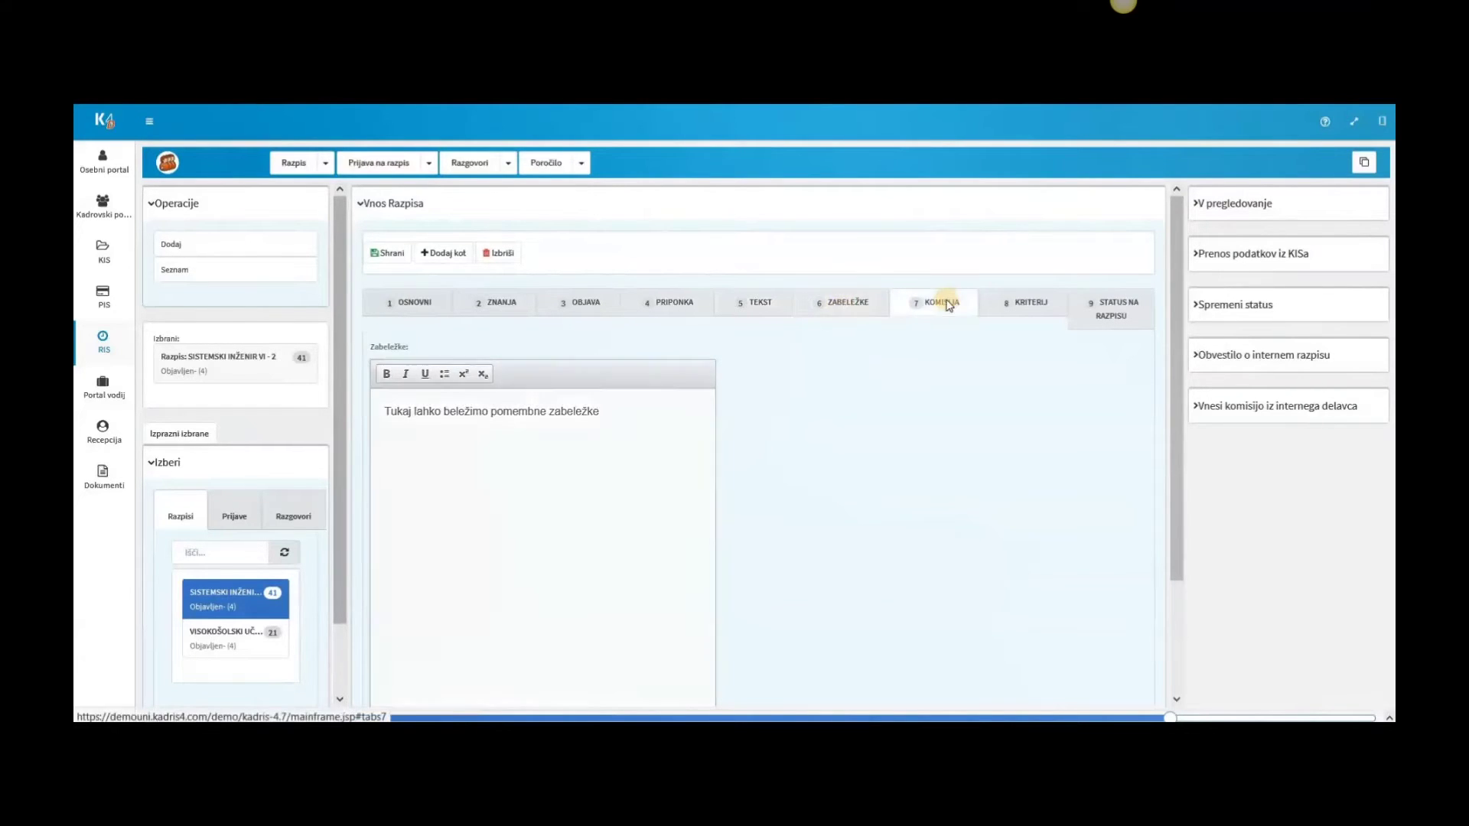
scroll(804, 432, "down", 3)
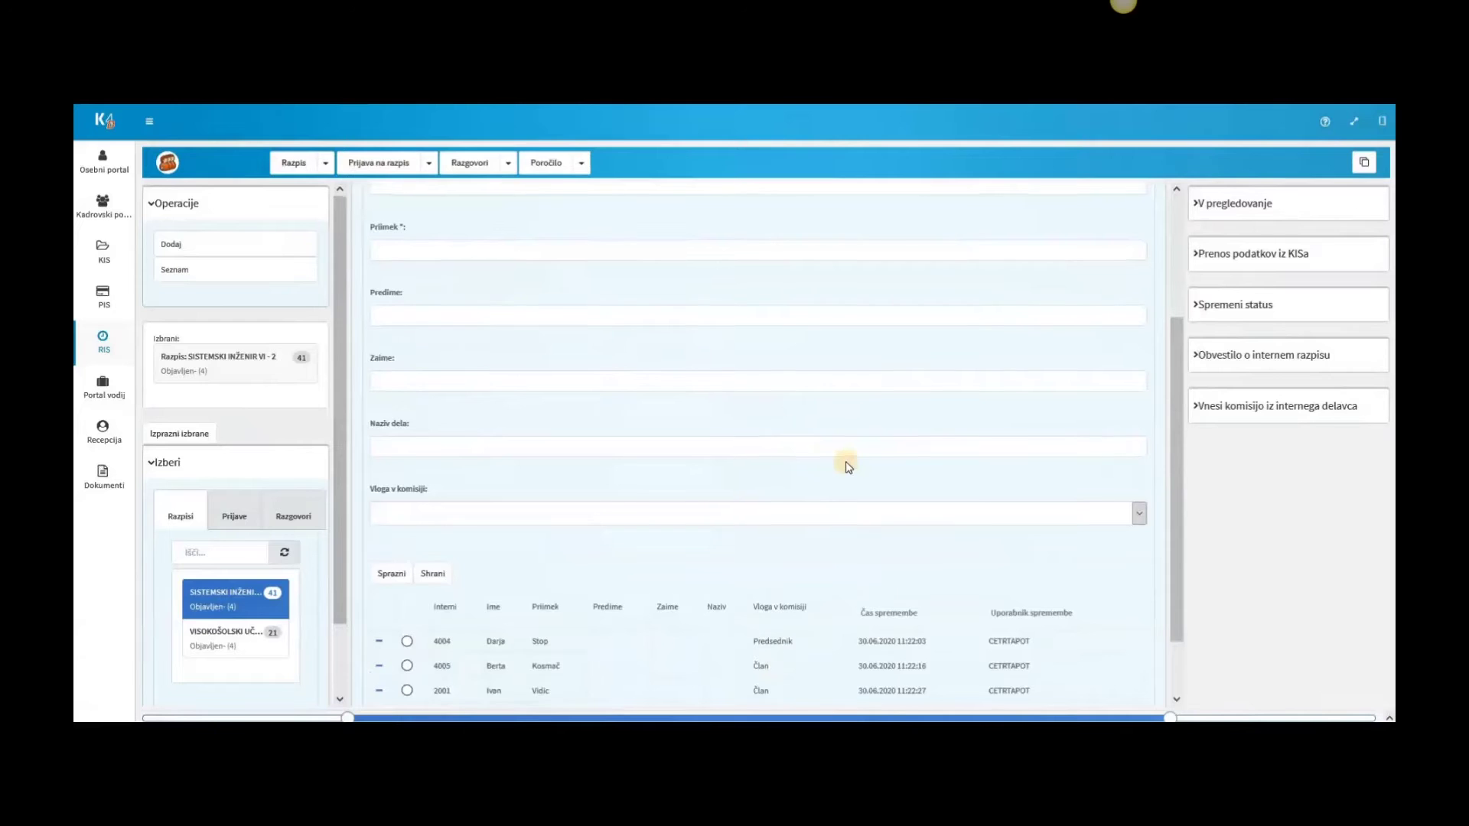
scroll(845, 462, "up", 3)
left_click(1027, 302)
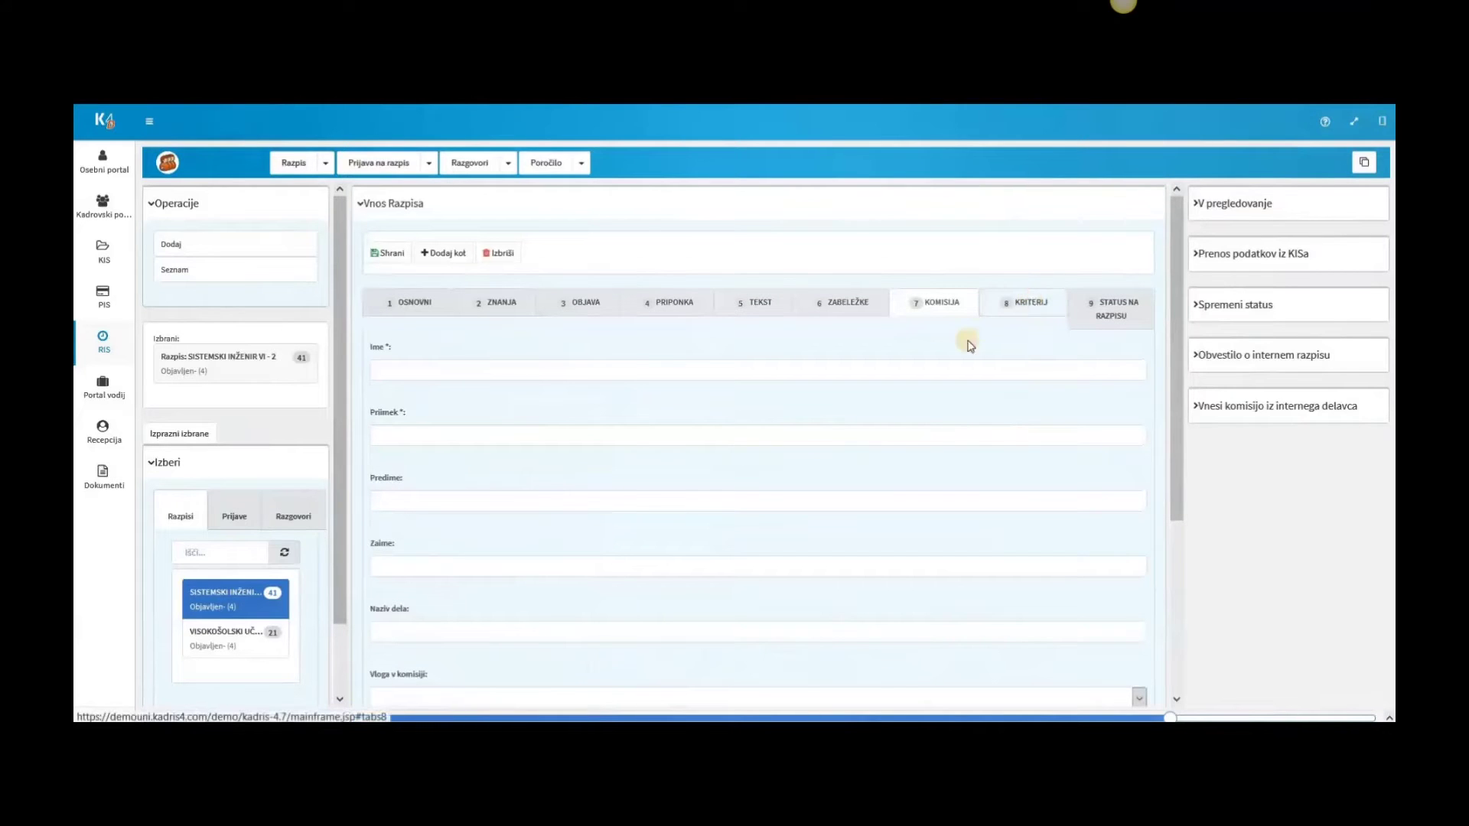
scroll(811, 440, "down", 1)
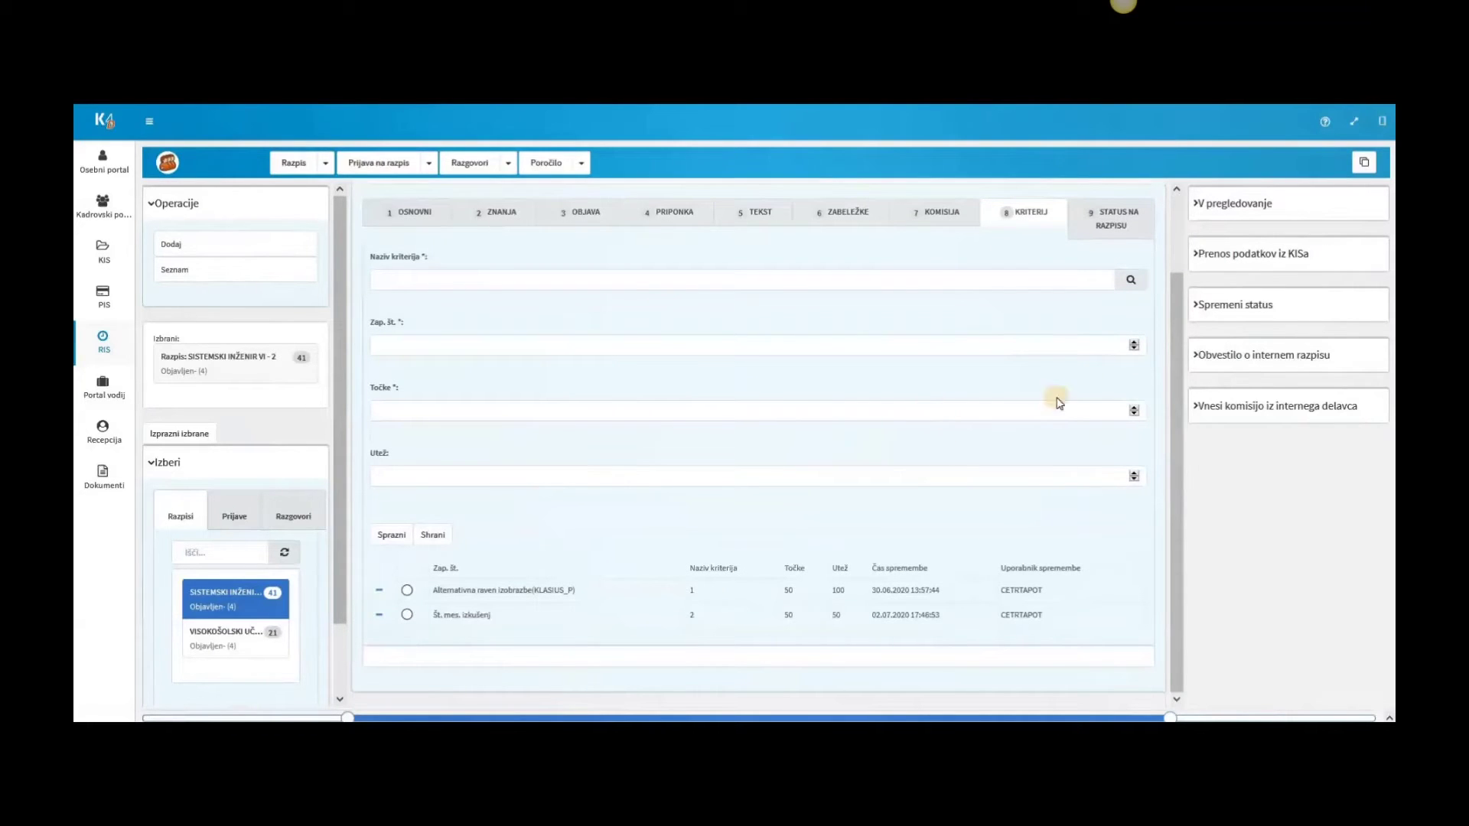
left_click(1106, 218)
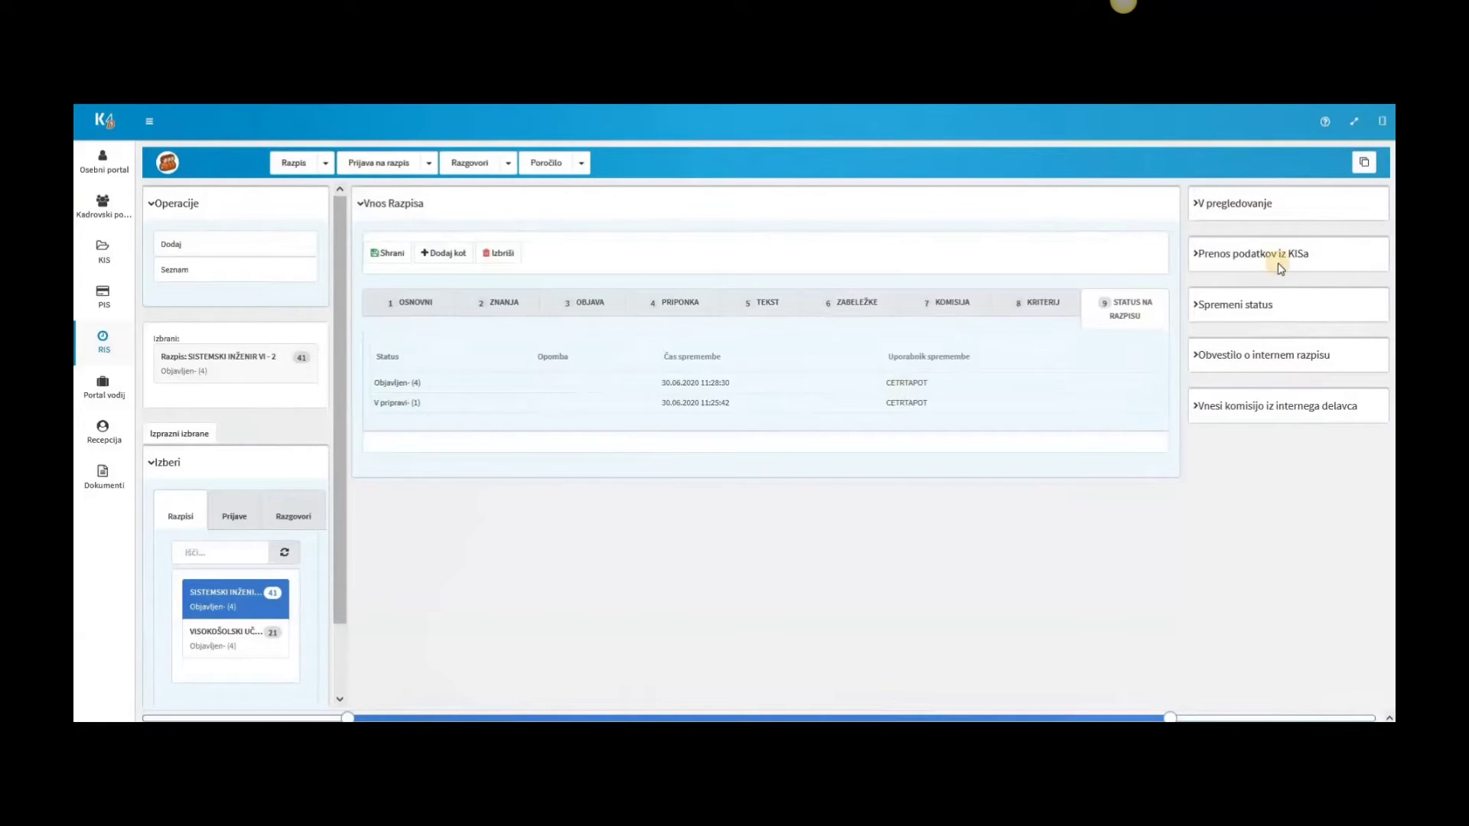
left_click(1199, 255)
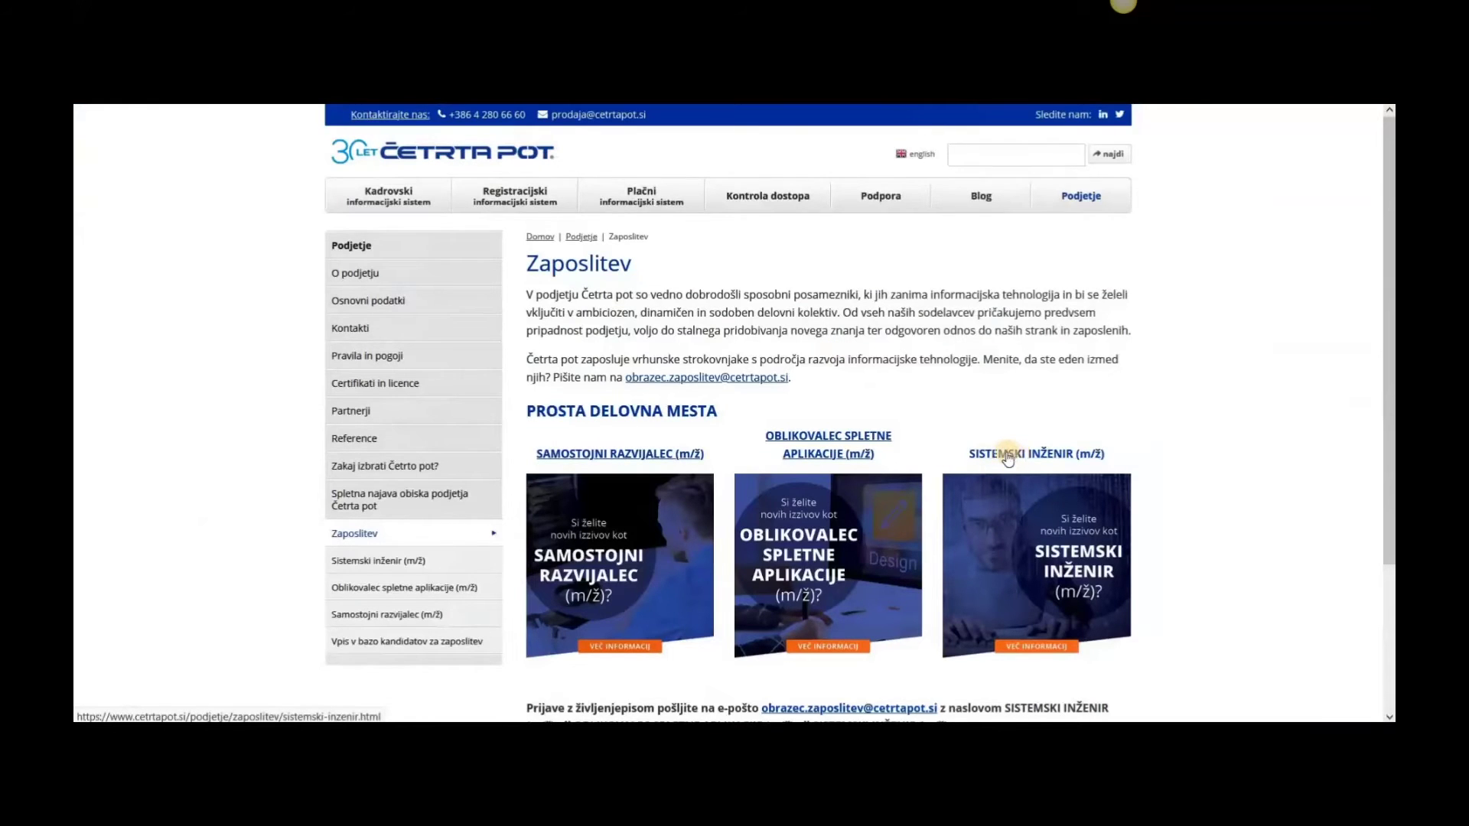
On the Četrta pot careers page, open the Sistemski inženir (m/ž) vacancy and read its duties, expectations and benefits.
scroll(1008, 458, "down", 1)
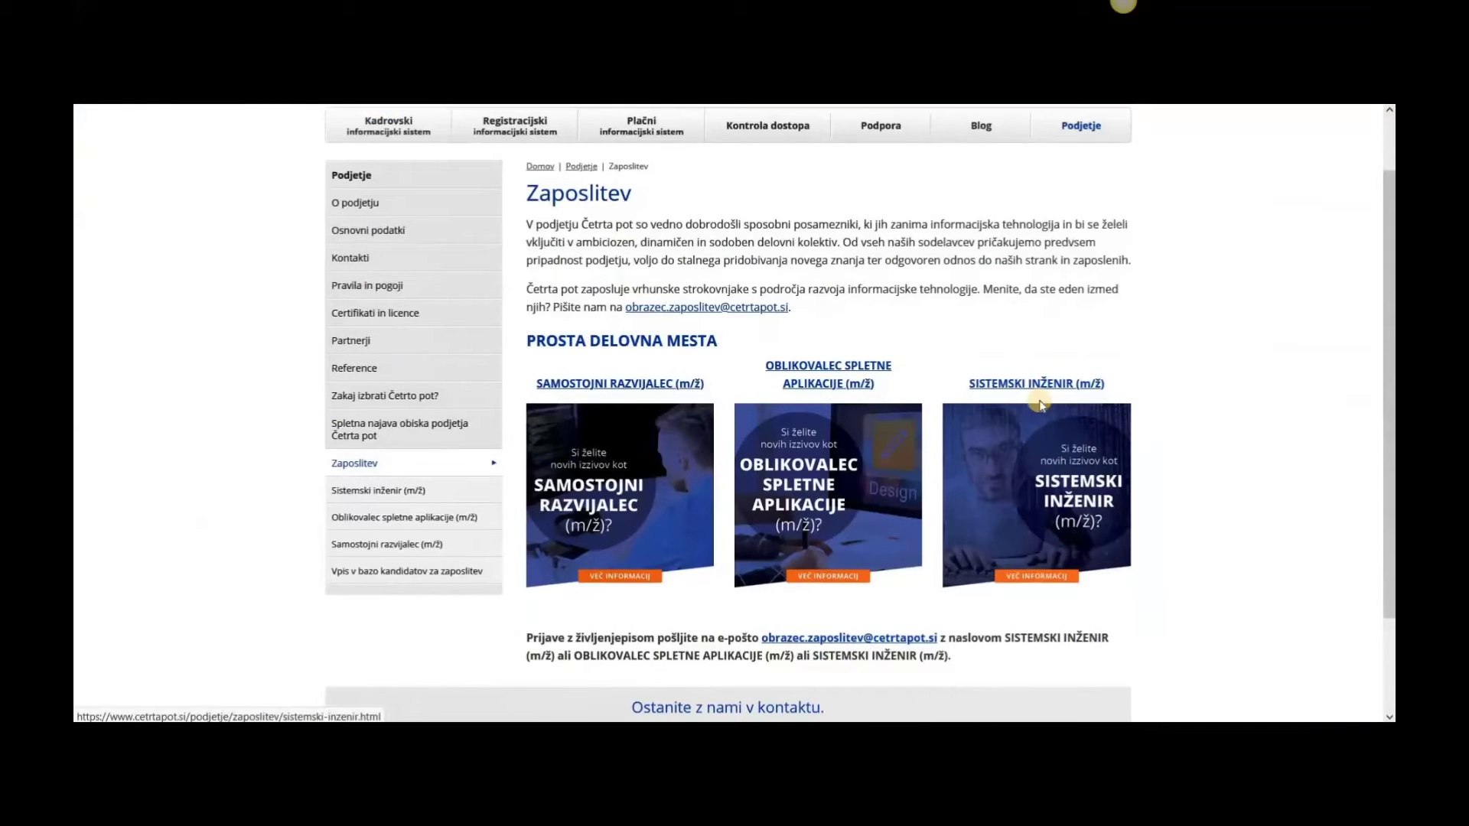
left_click(1054, 579)
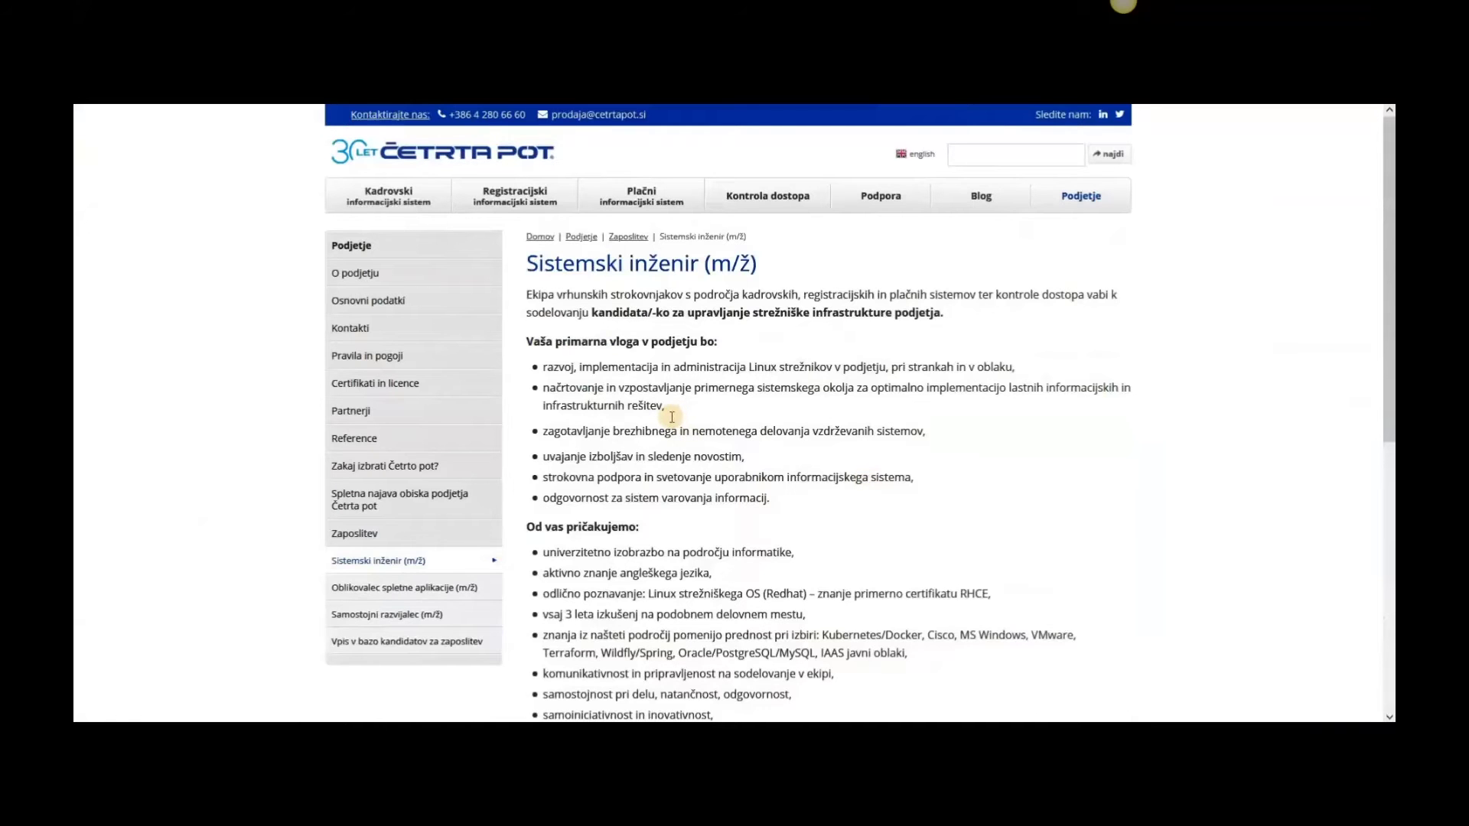
scroll(672, 416, "down", 3)
scroll(672, 425, "down", 2)
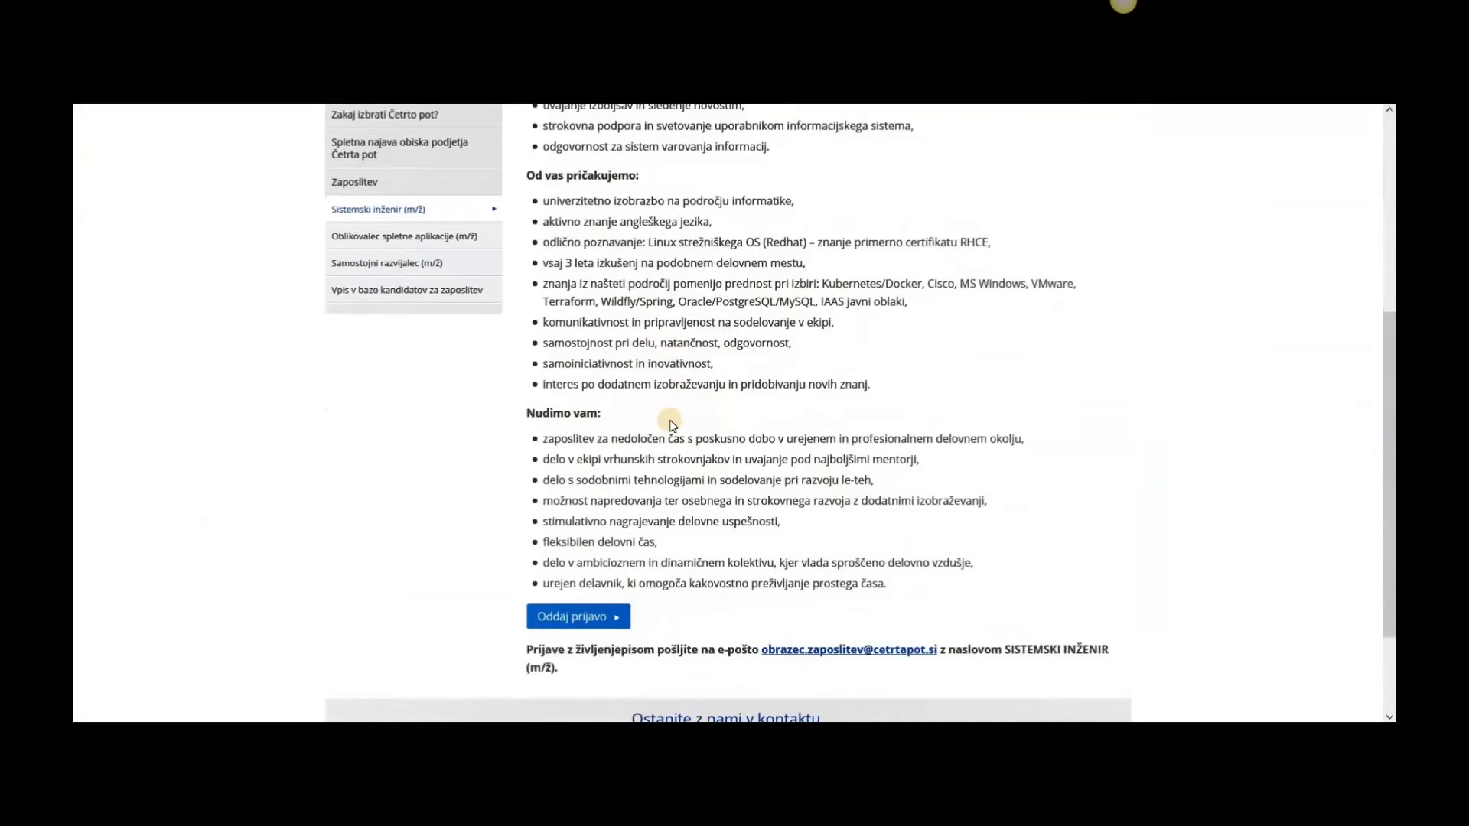
scroll(672, 426, "up", 1)
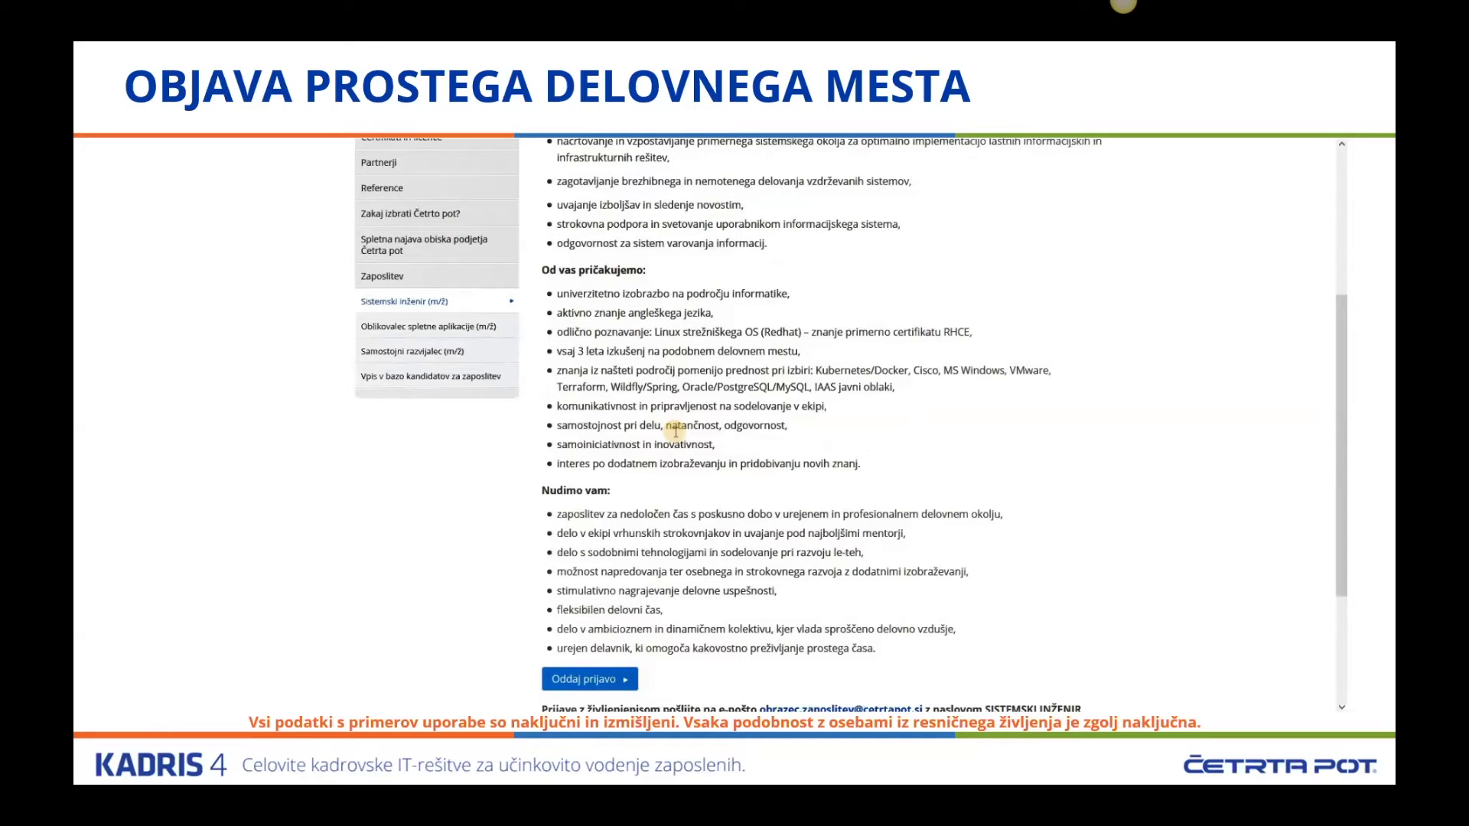
key("Right")
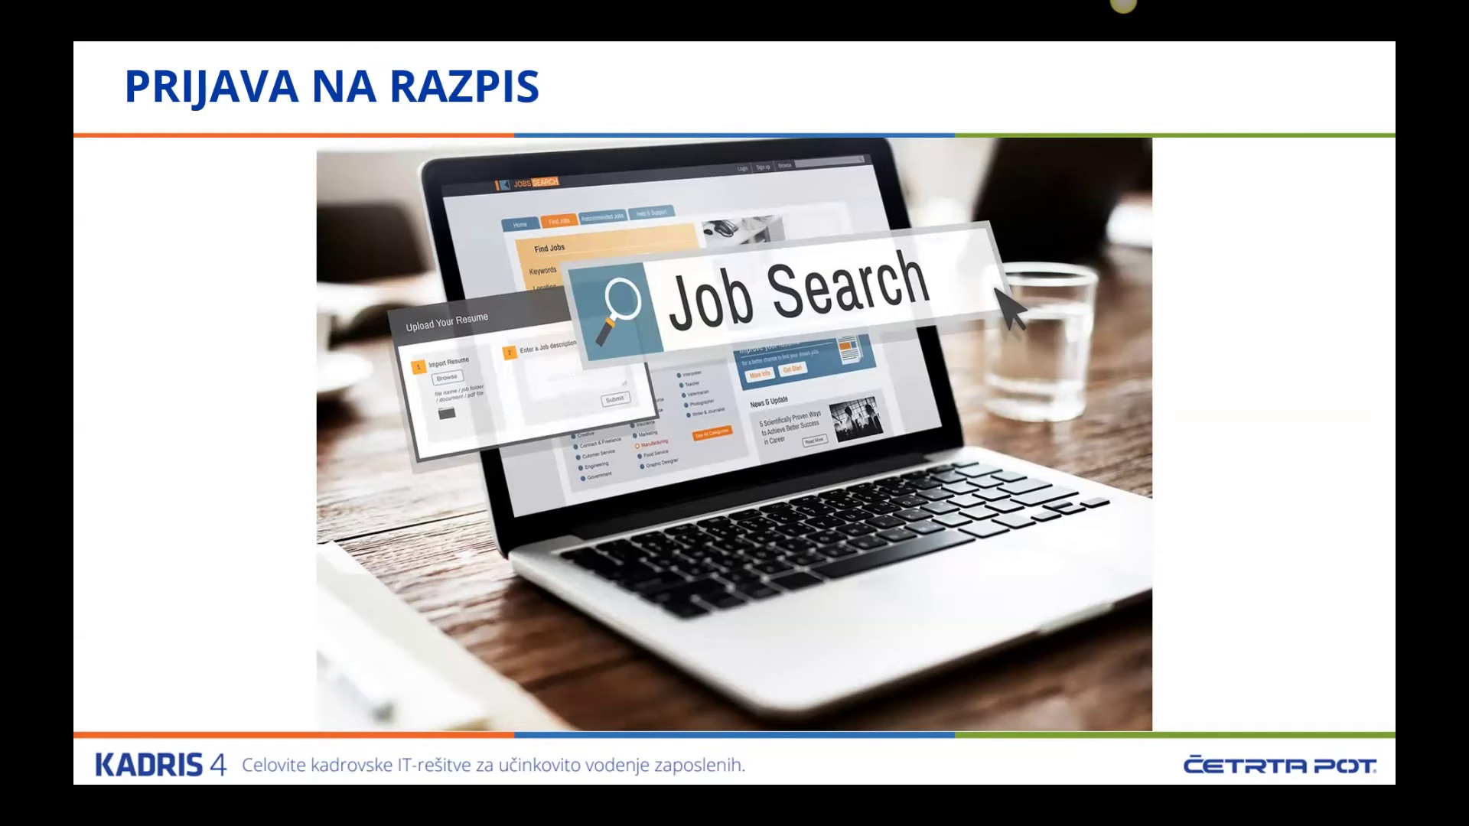
left_click(687, 481)
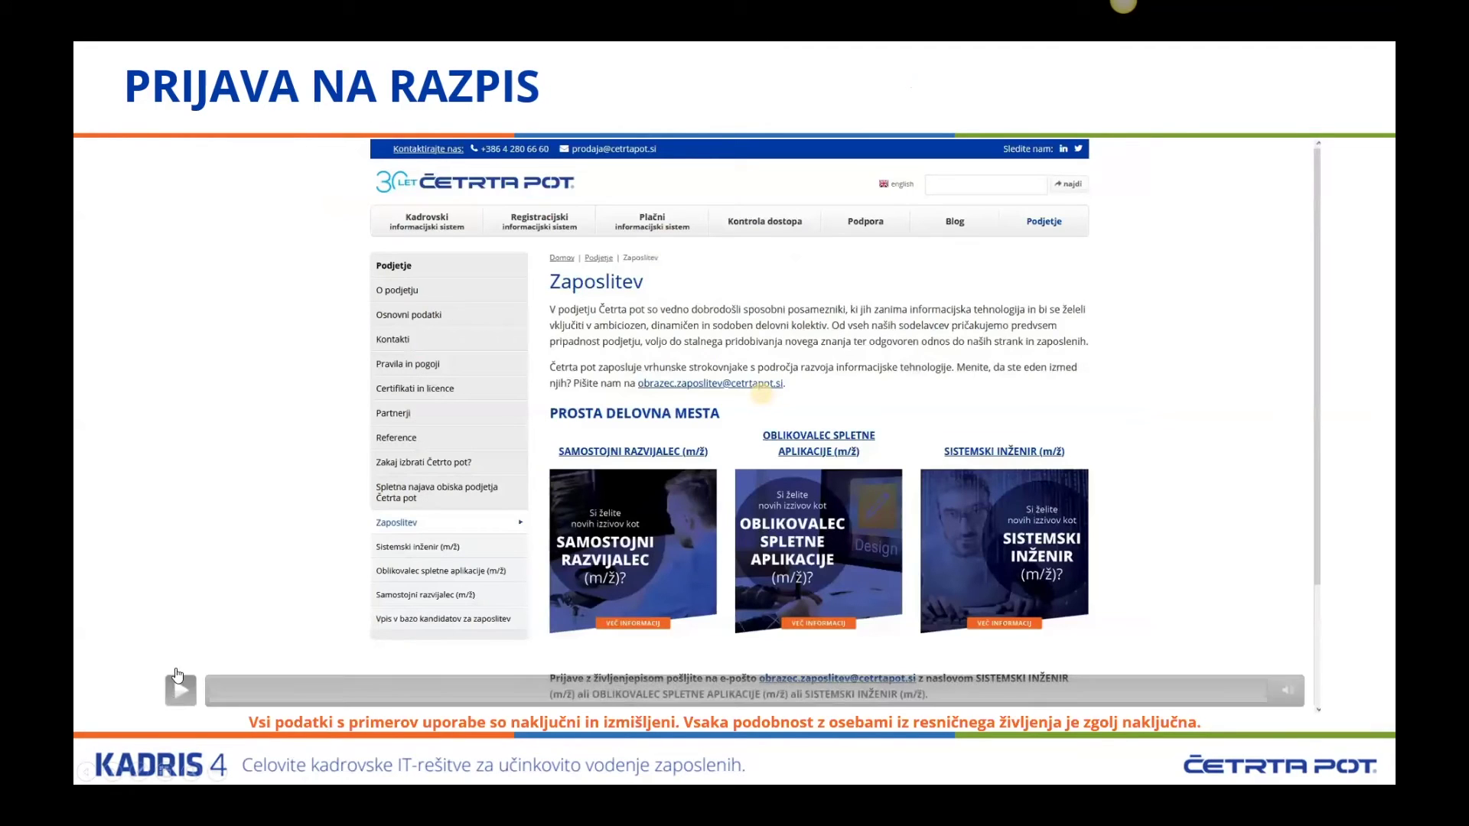
left_click(182, 691)
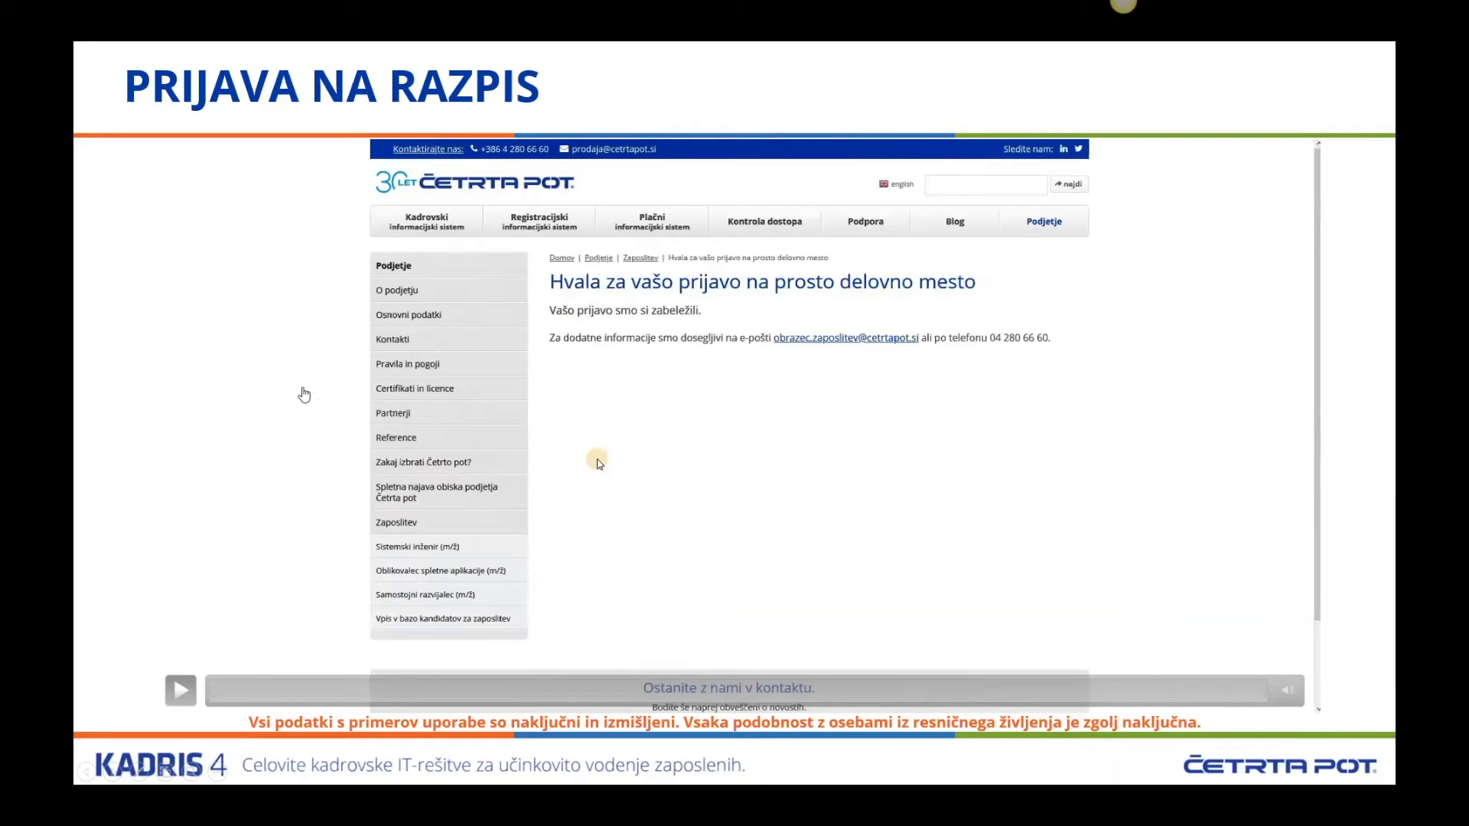
key("Right")
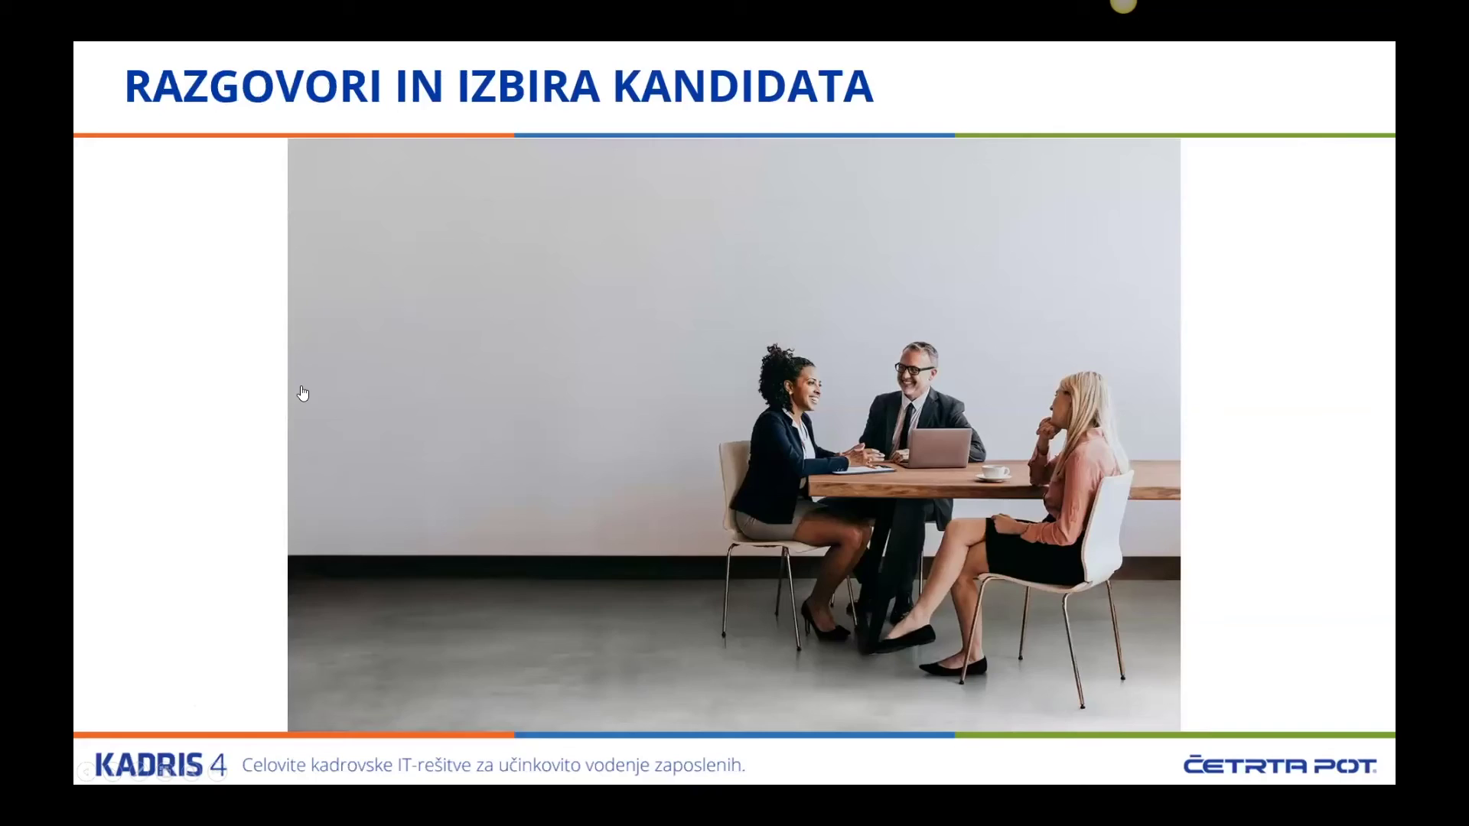
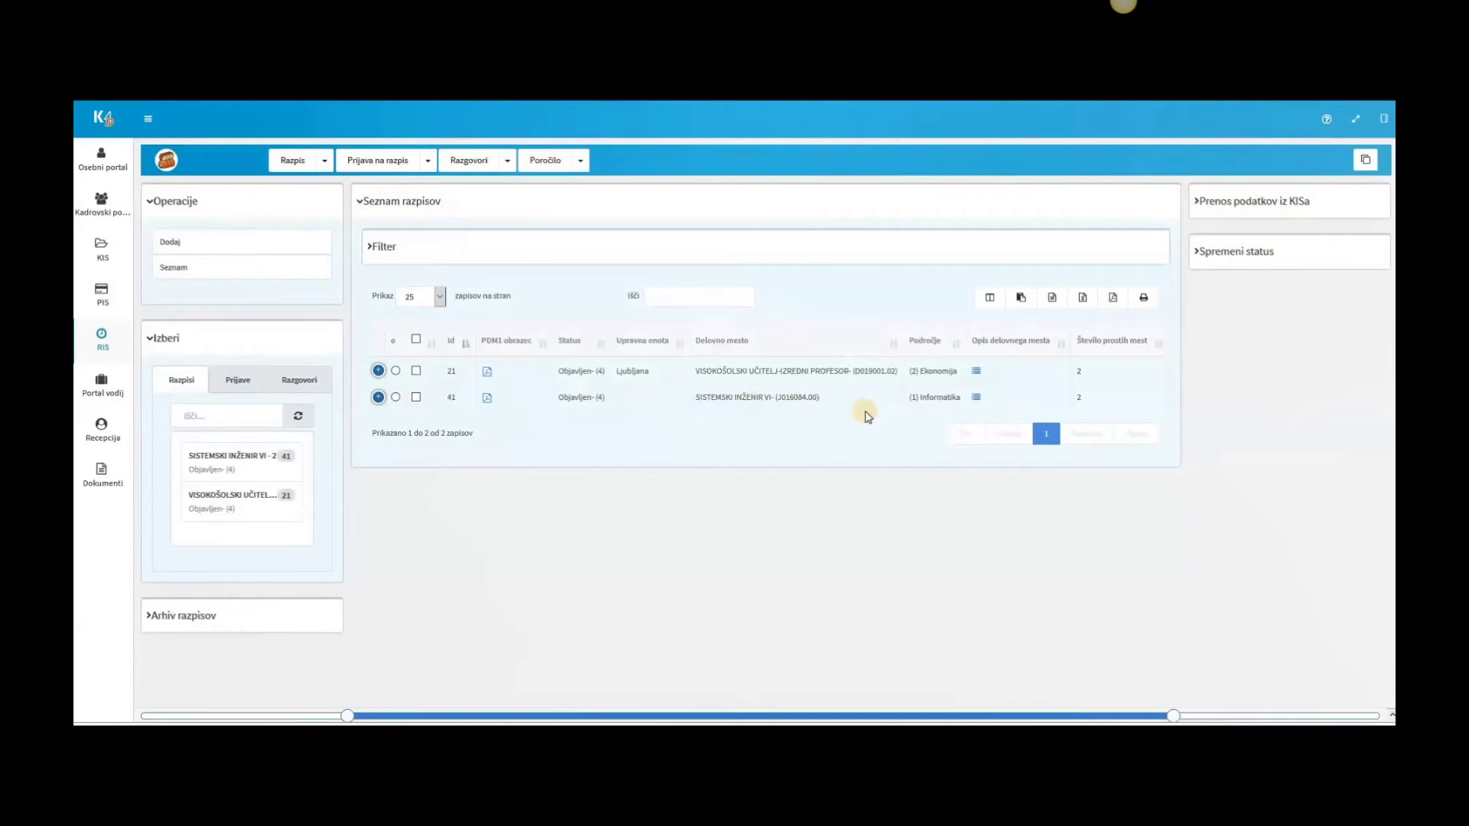
Select the SISTEMSKI INŽENIR VI posting and open the list of its applications.
left_click(211, 463)
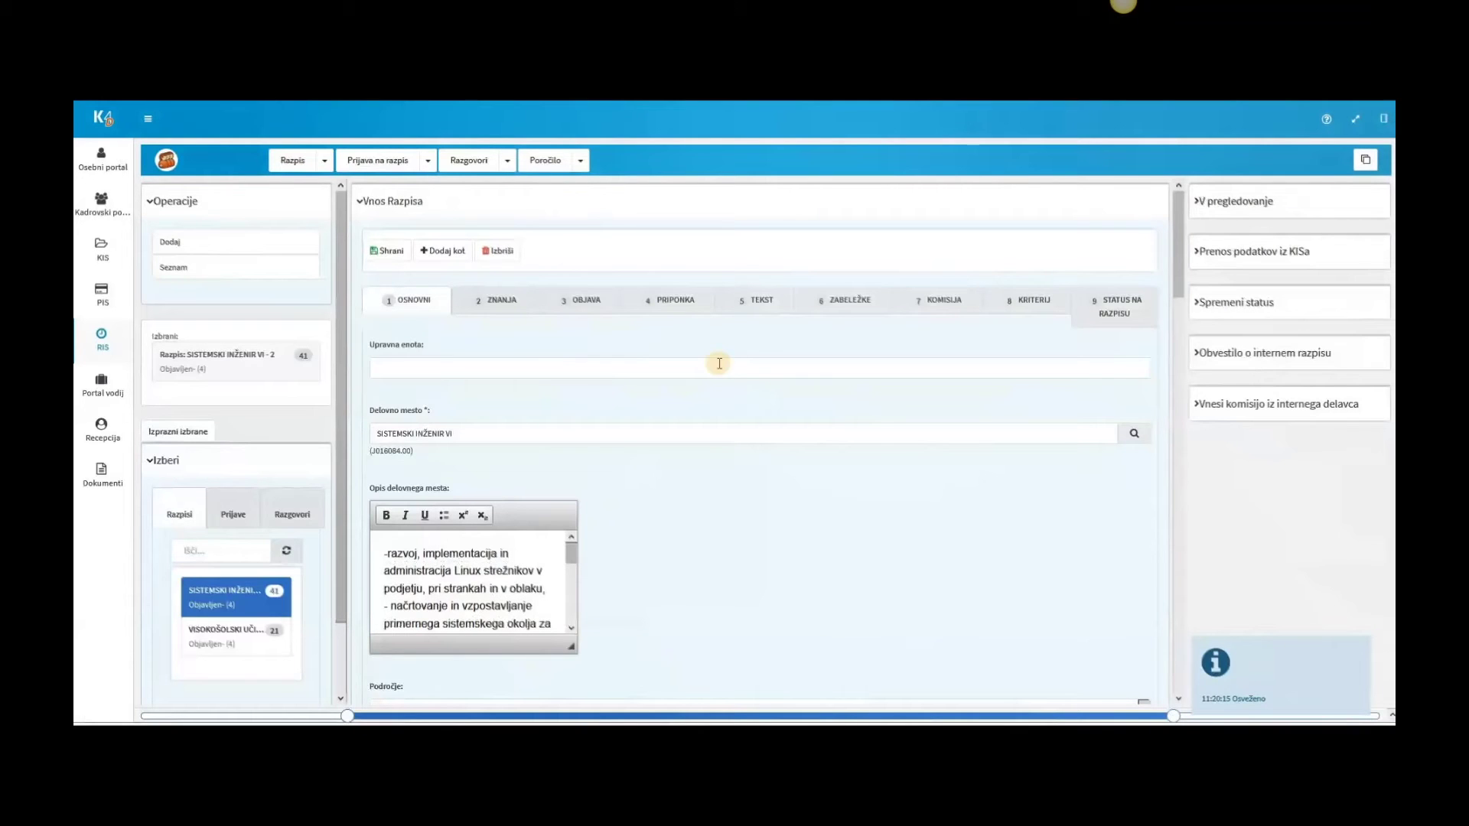
left_click(429, 160)
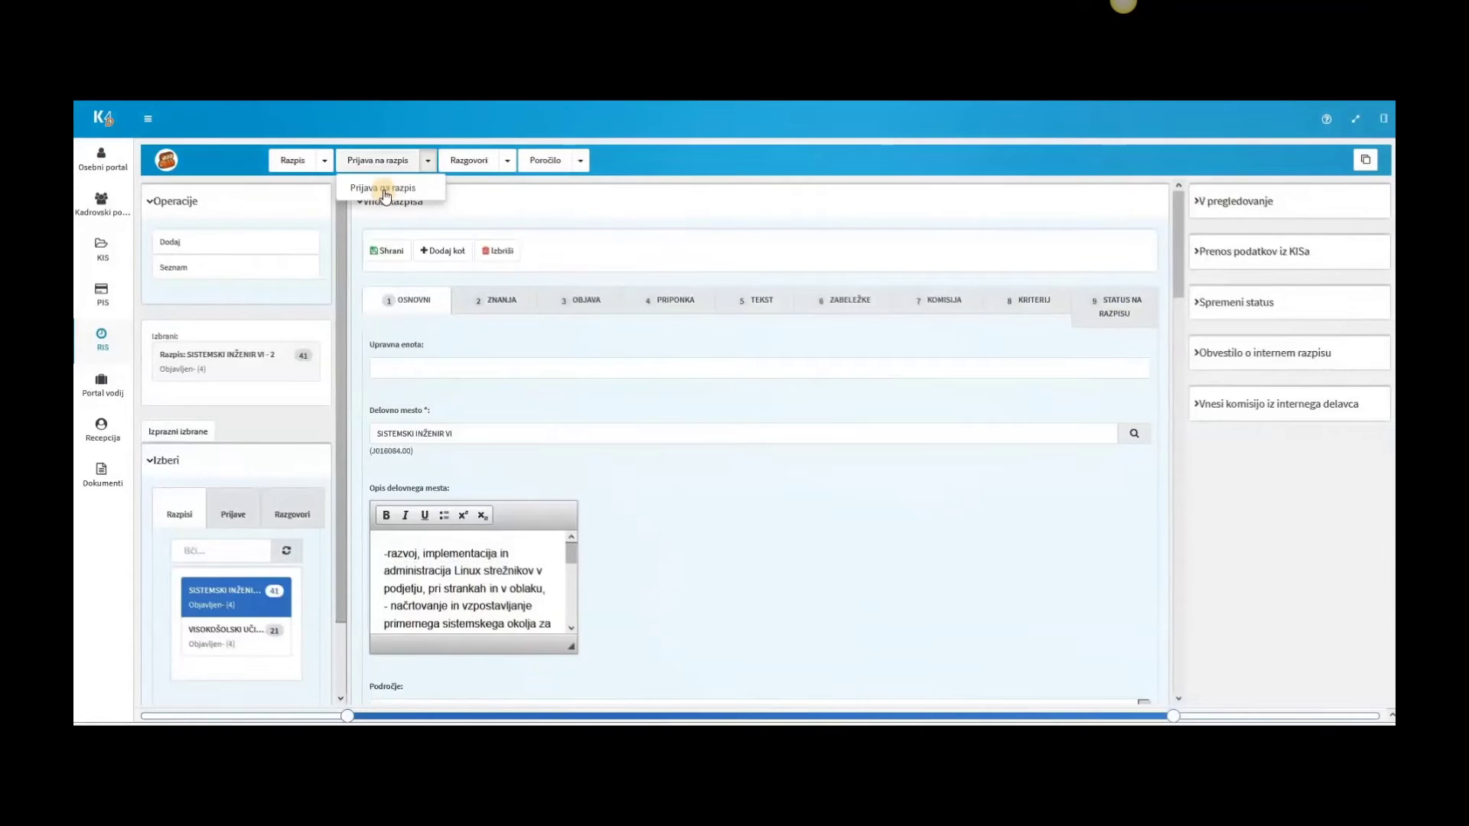
left_click(384, 191)
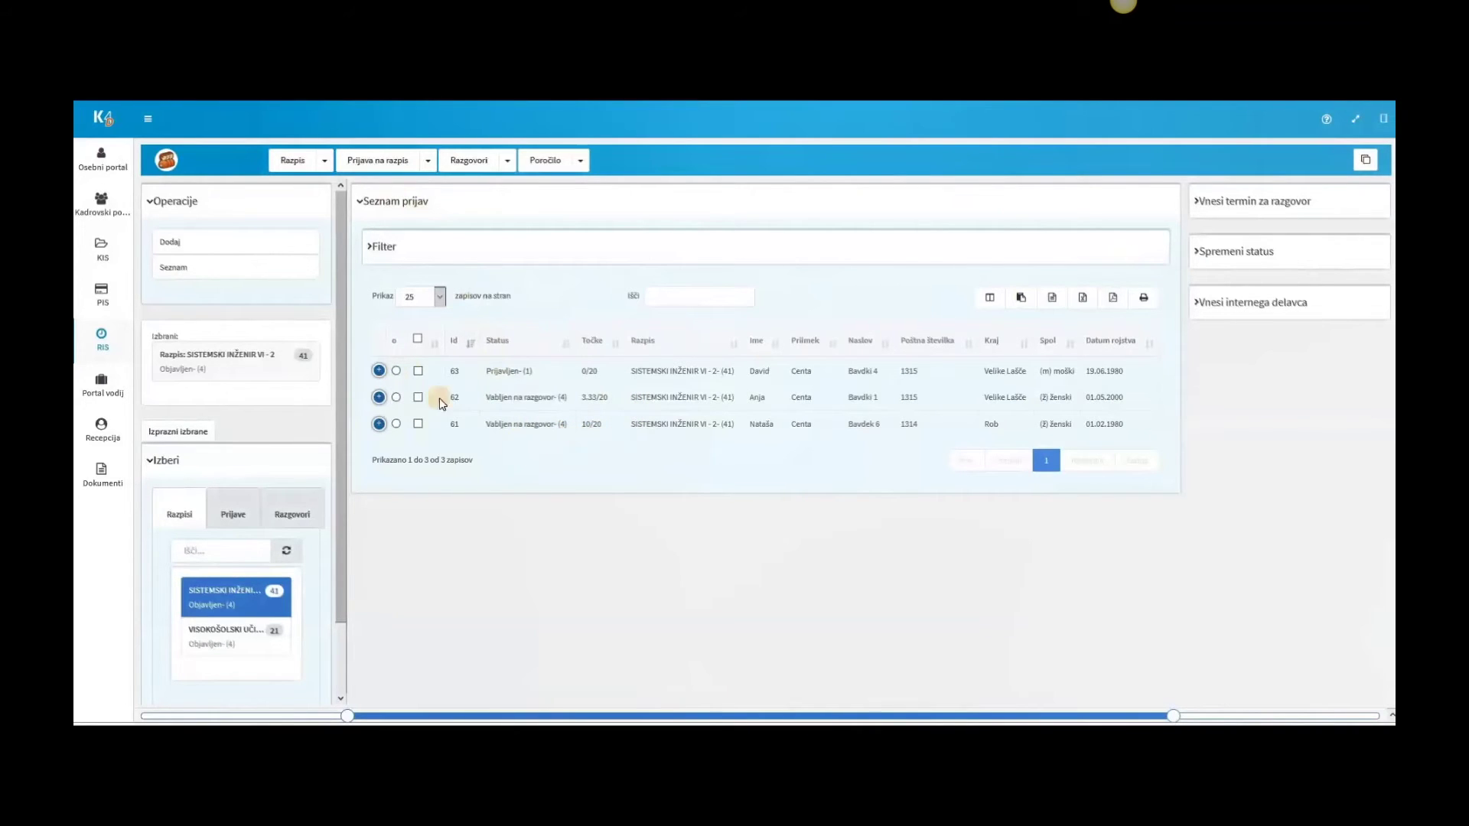
Open the application with status Prijavljen and correct the domain in the applicant's e-mail address to yahoo.com.
left_click(397, 371)
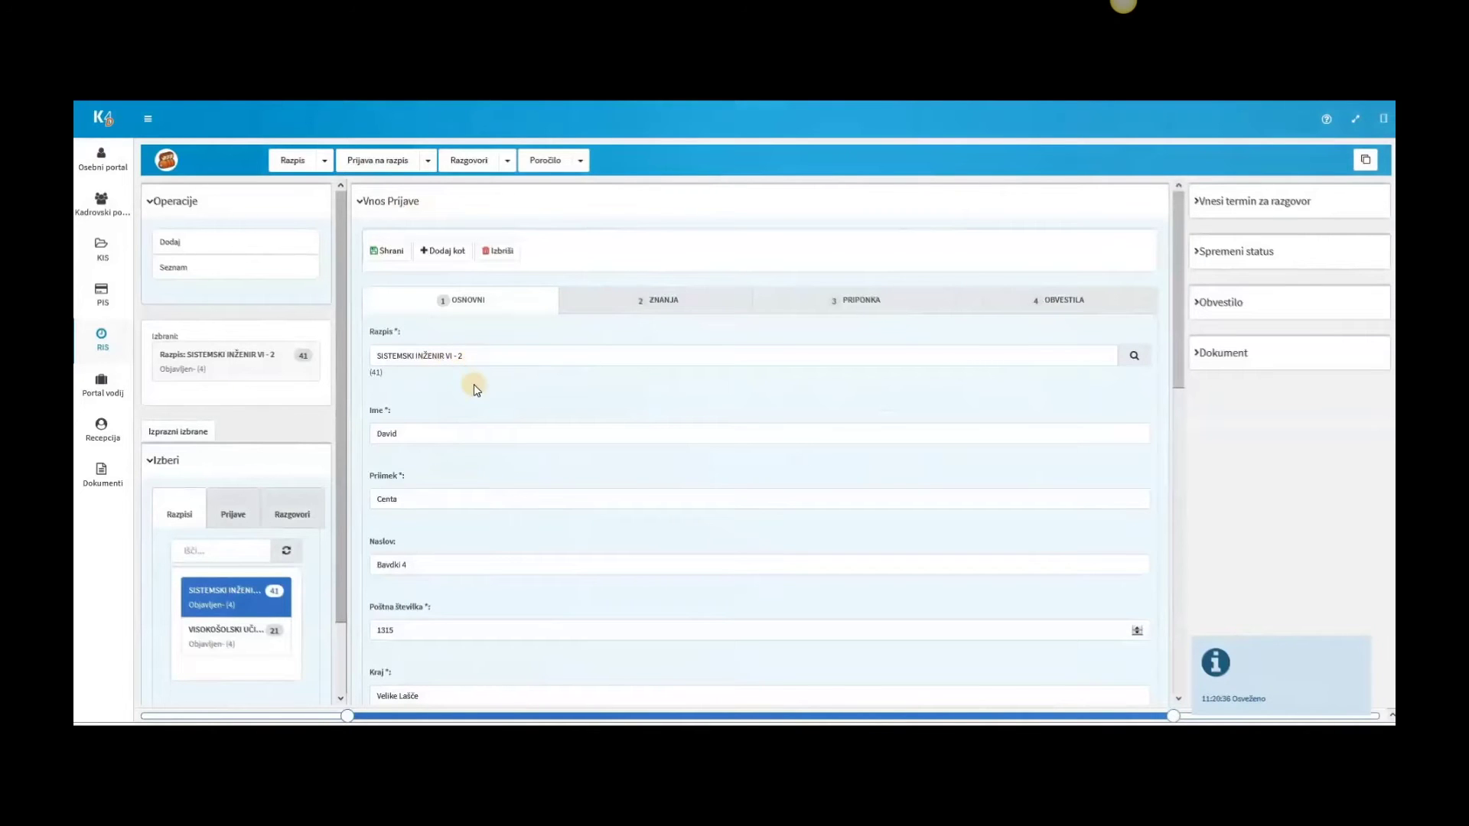
scroll(479, 405, "down", 1)
scroll(479, 409, "down", 4)
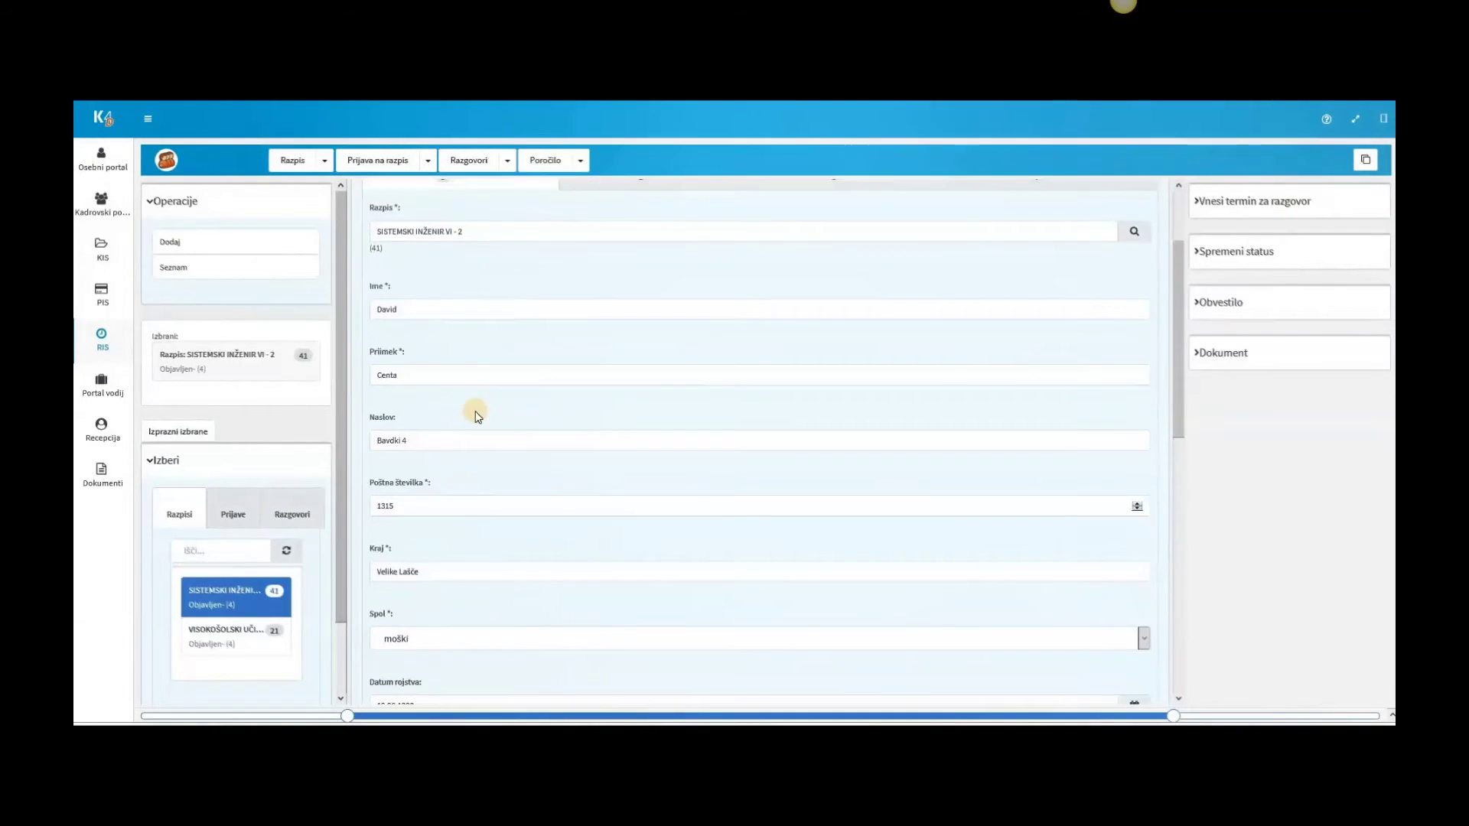
scroll(478, 416, "down", 3)
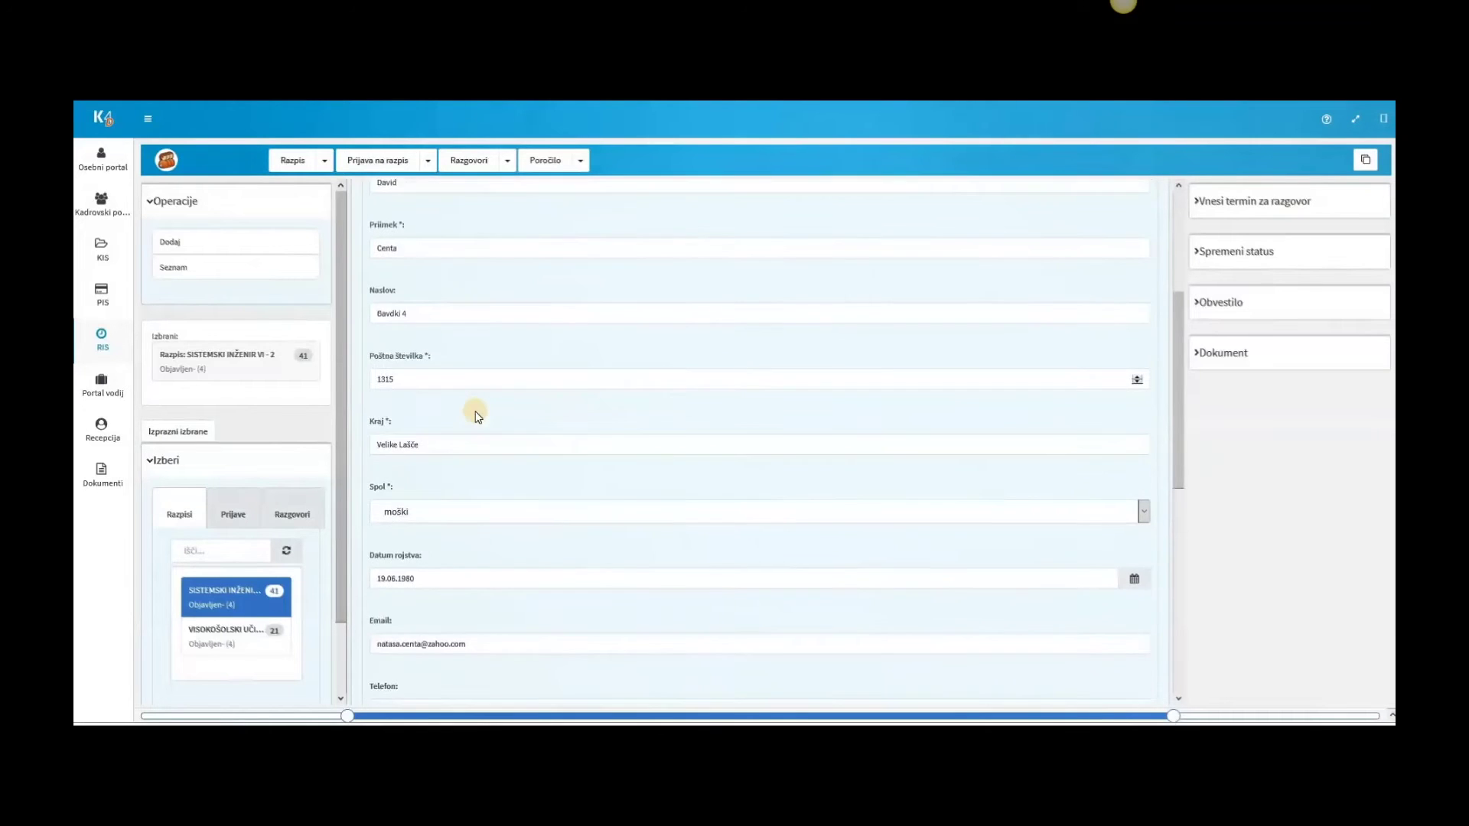
scroll(479, 436, "down", 2)
left_click(430, 522)
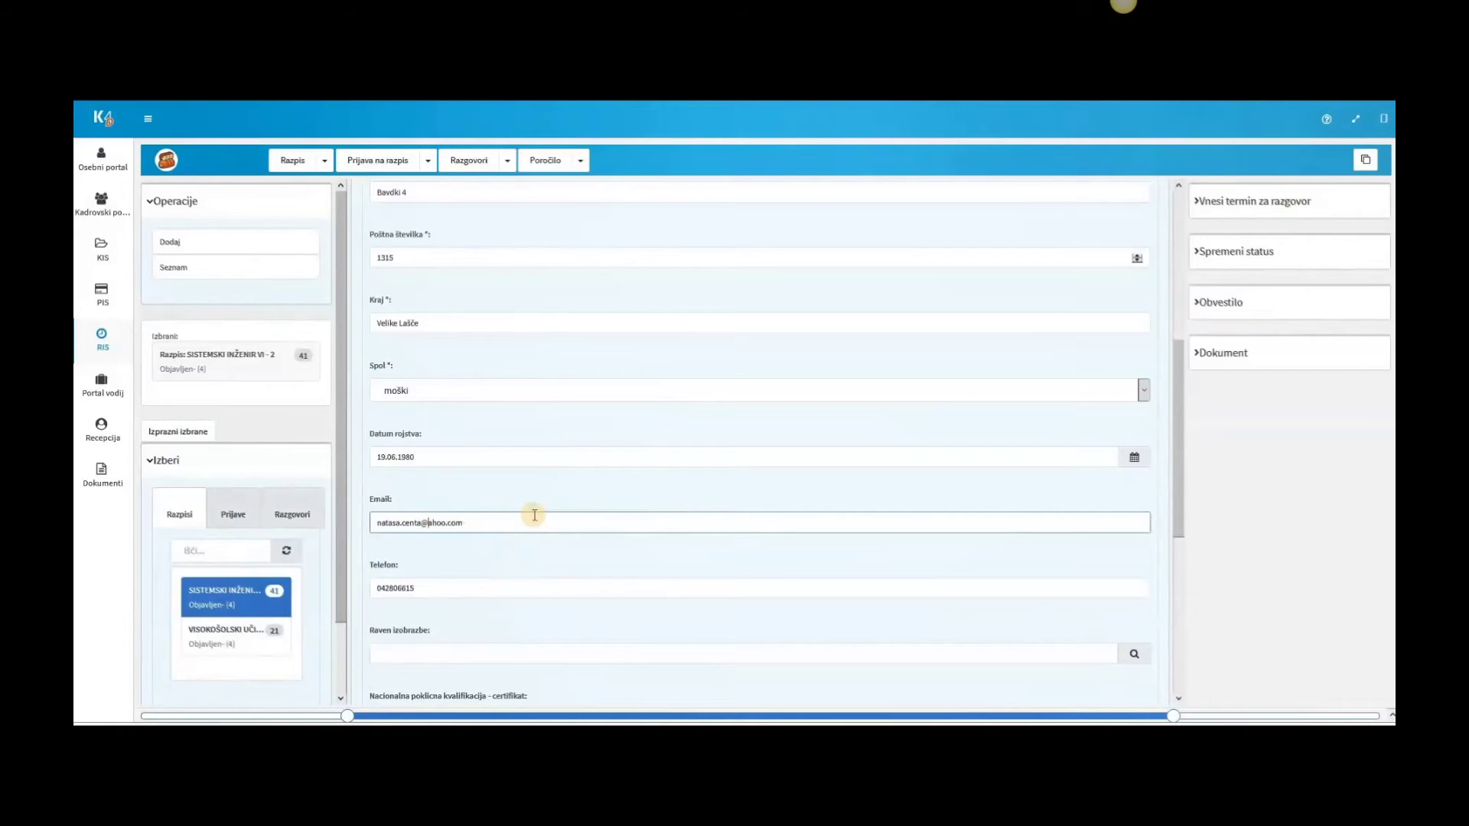
scroll(538, 458, "down", 4)
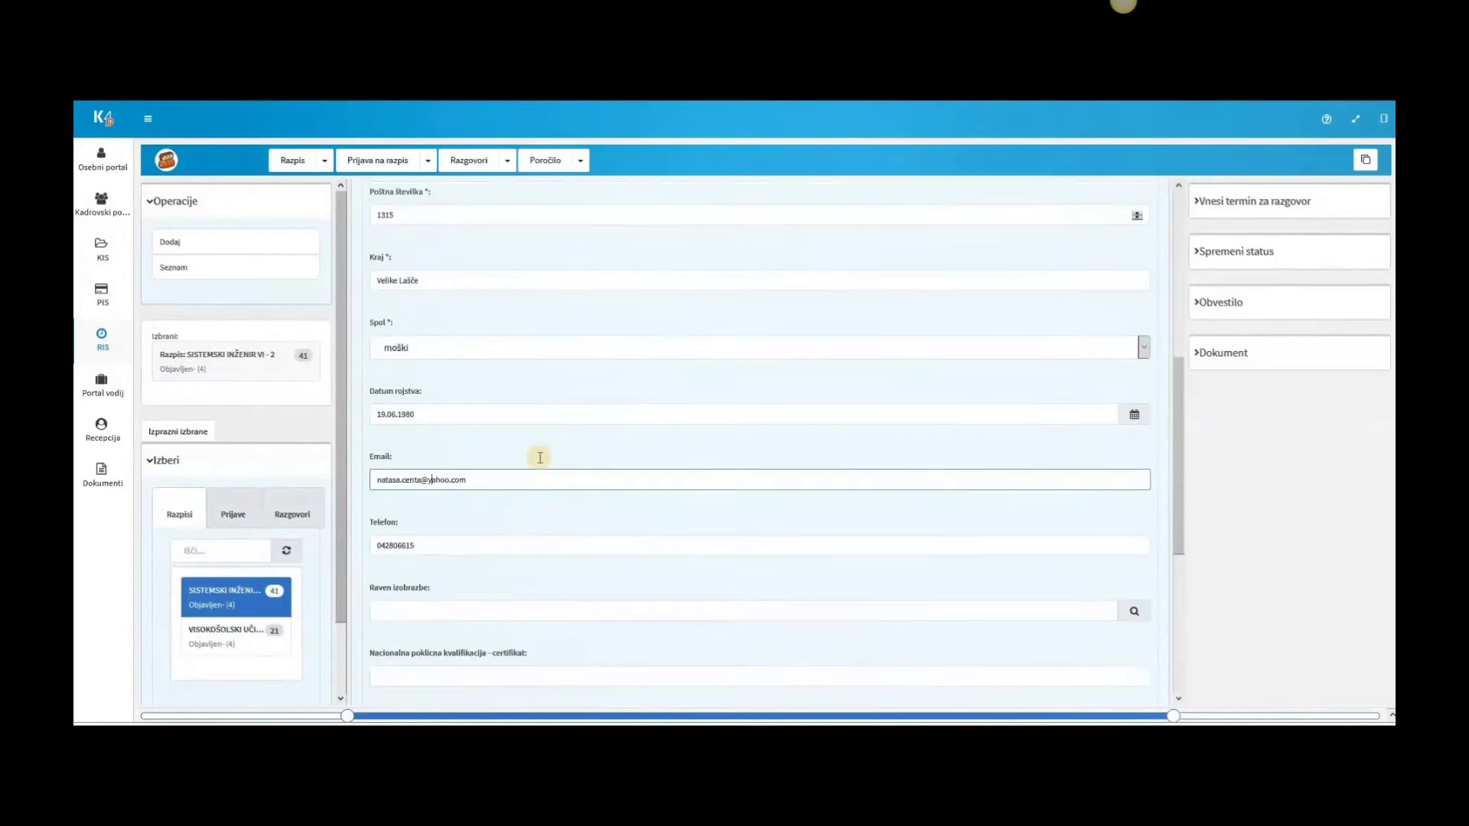
scroll(520, 405, "up", 2)
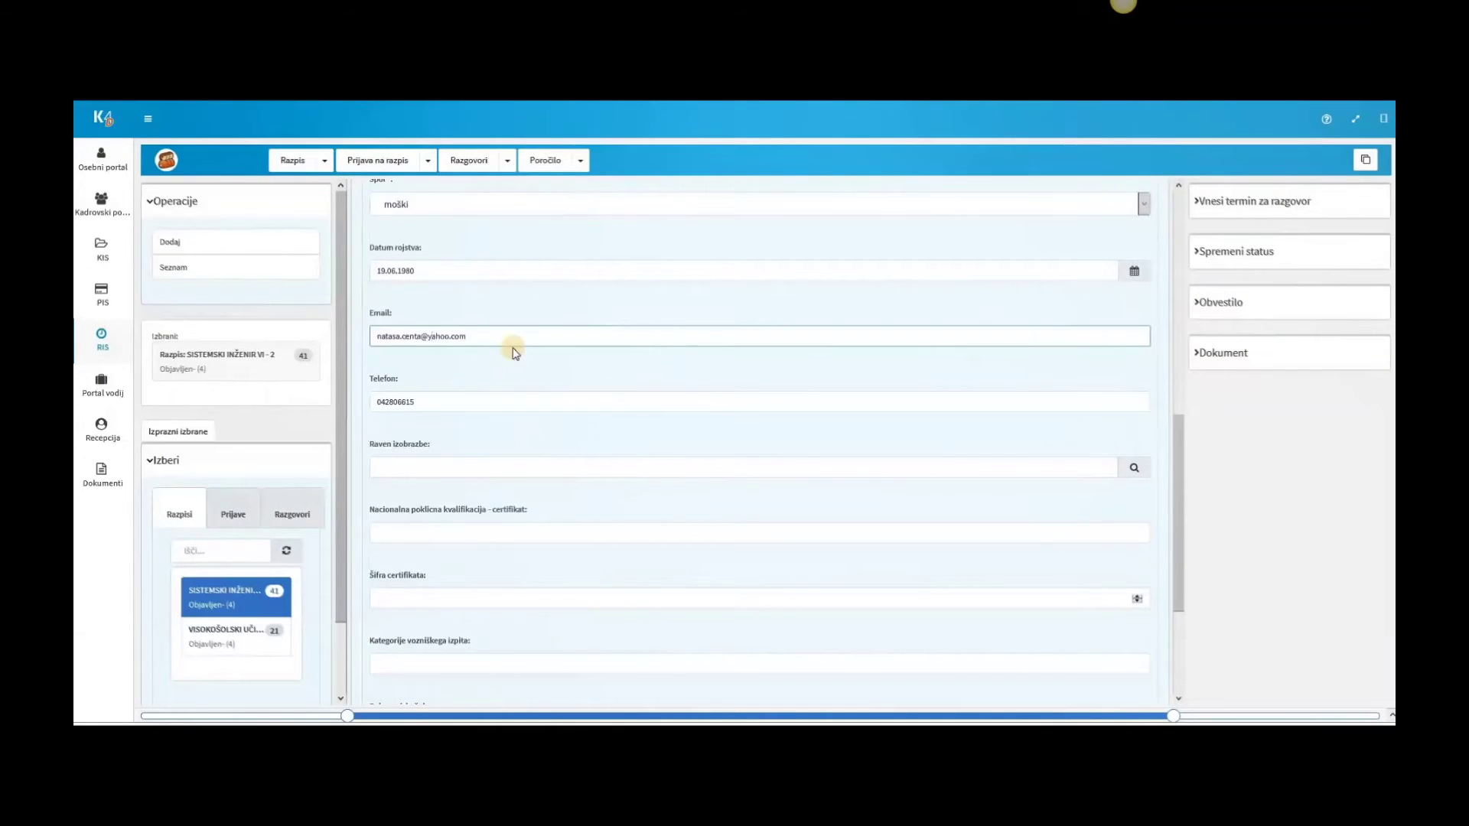
Examine the application's Znanja section, from the language skills down to additional knowledge, personal data storage consent and notes.
scroll(508, 345, "up", 14)
left_click(662, 300)
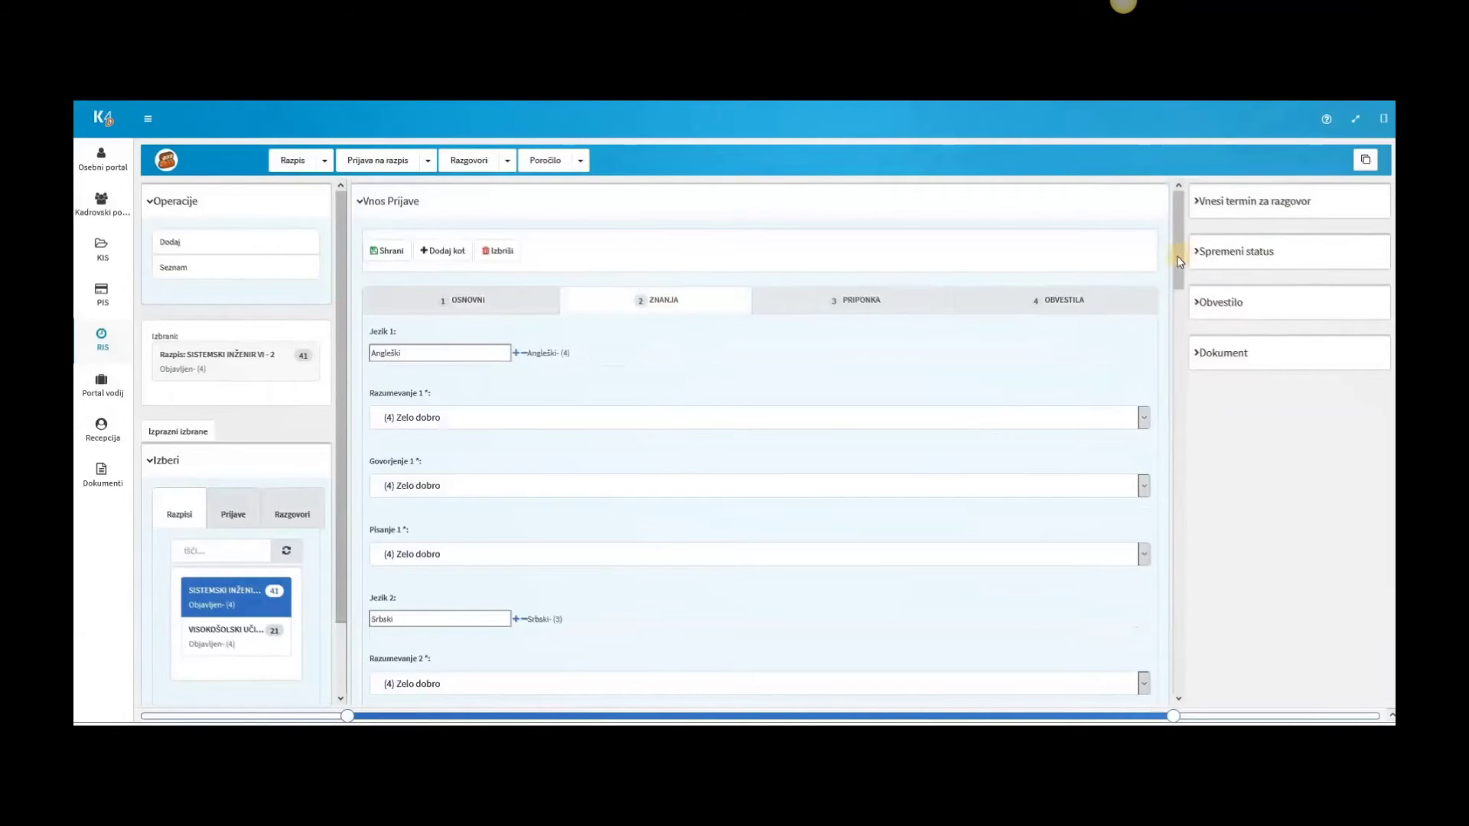
left_click_drag(1180, 271, 618, 719)
scroll(501, 575, "down", 2)
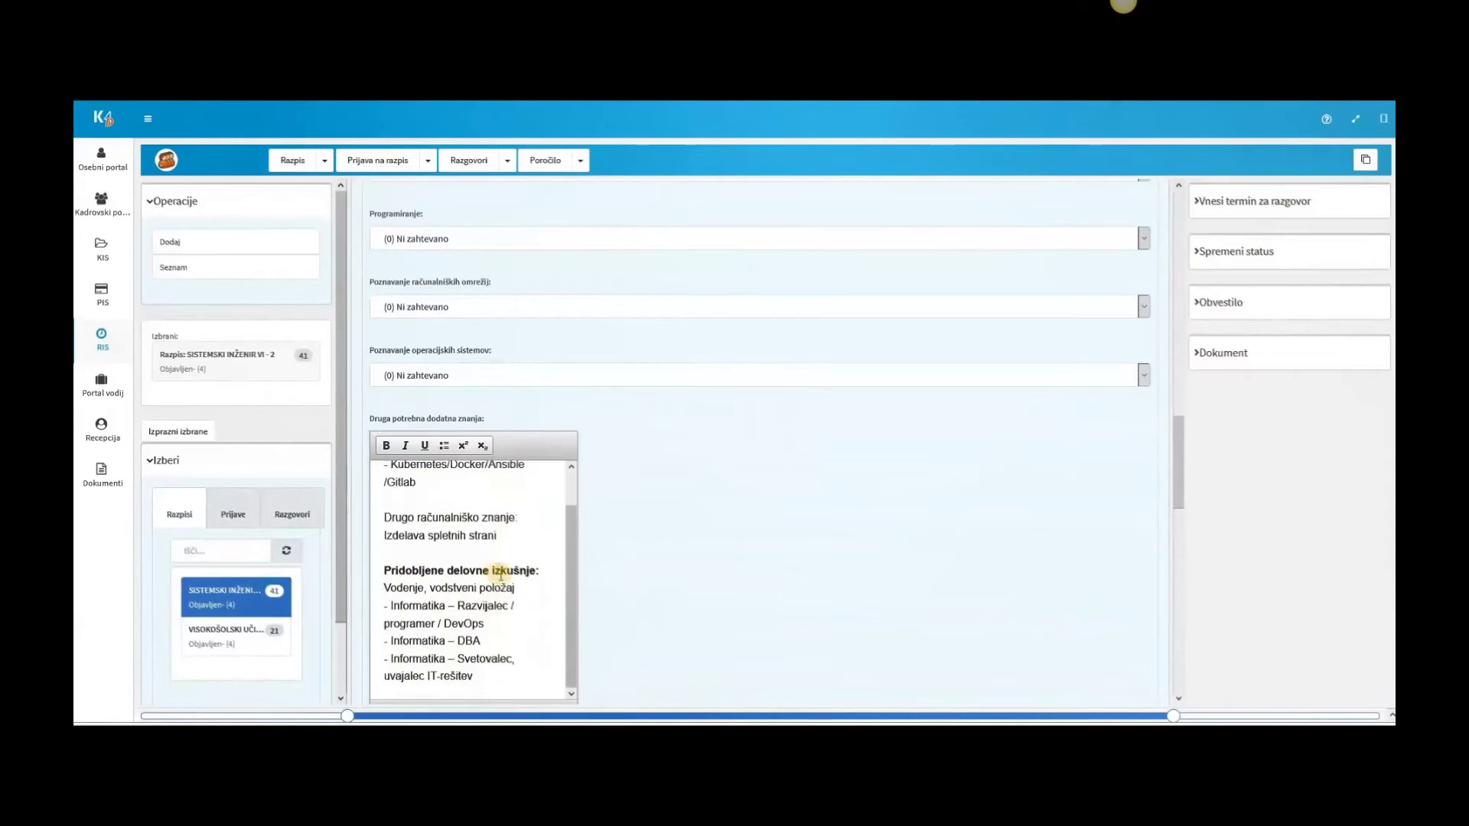
scroll(740, 535, "down", 3)
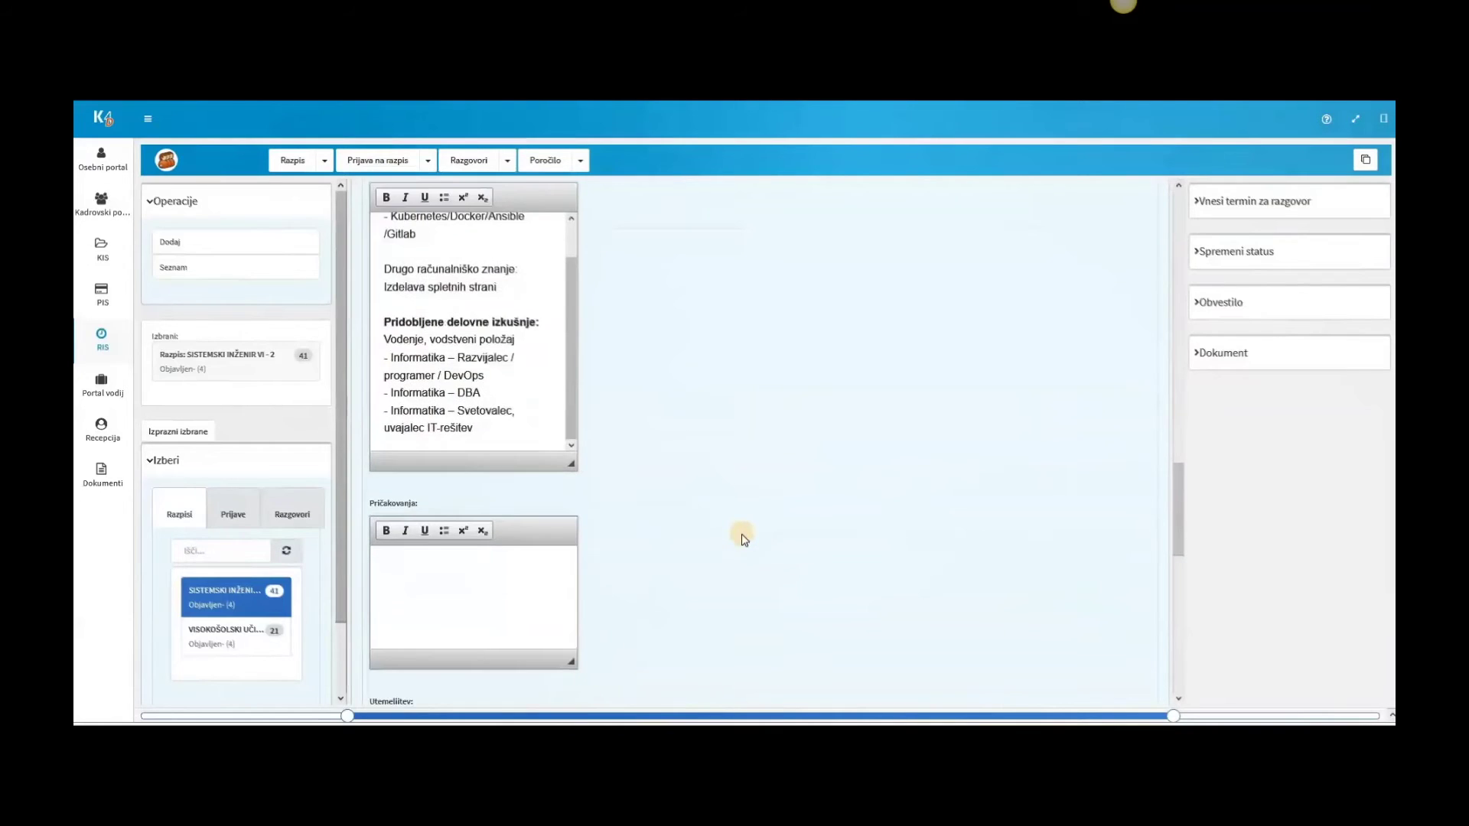
scroll(742, 538, "down", 6)
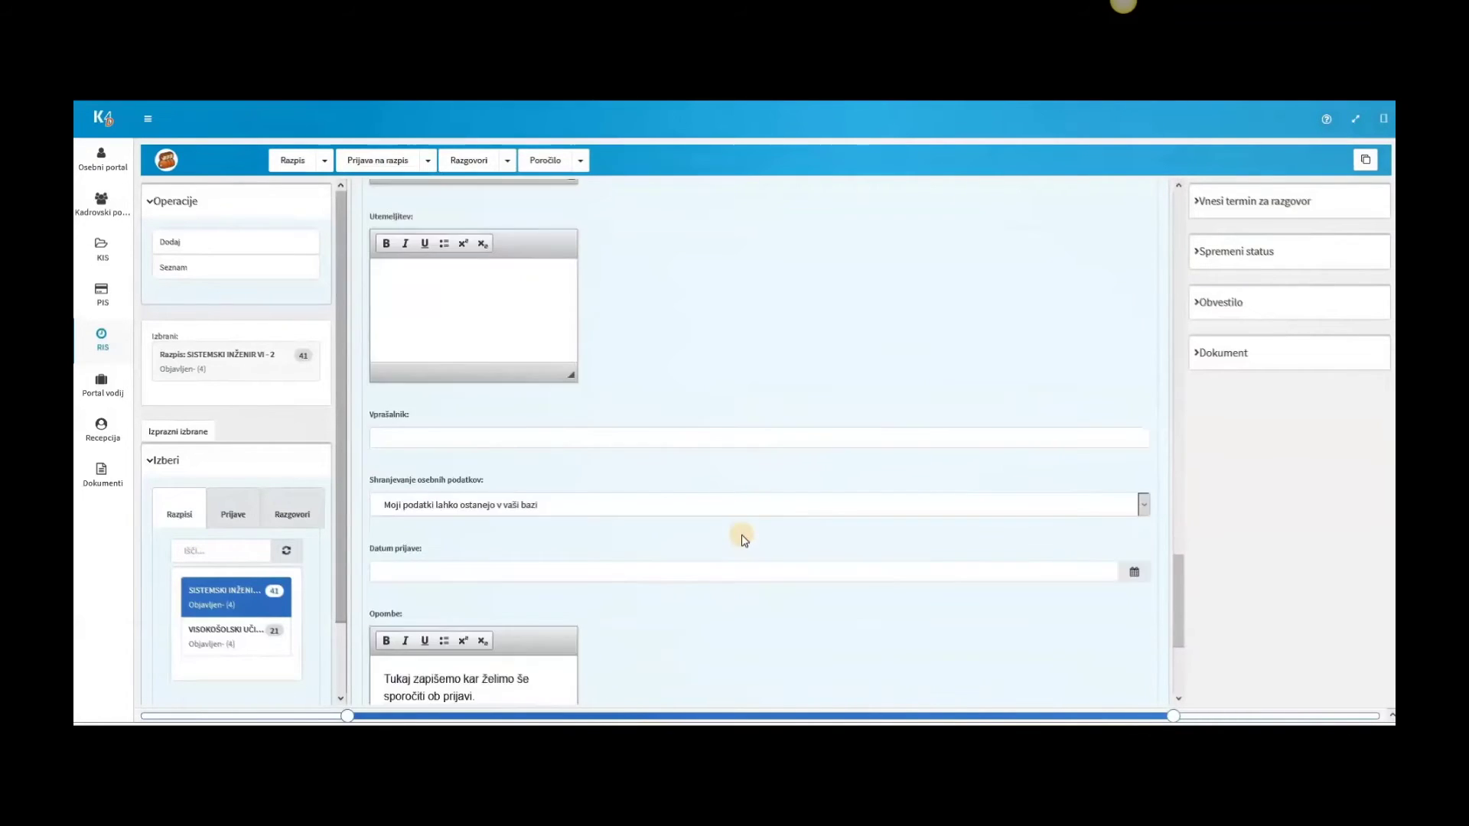
scroll(742, 537, "down", 2)
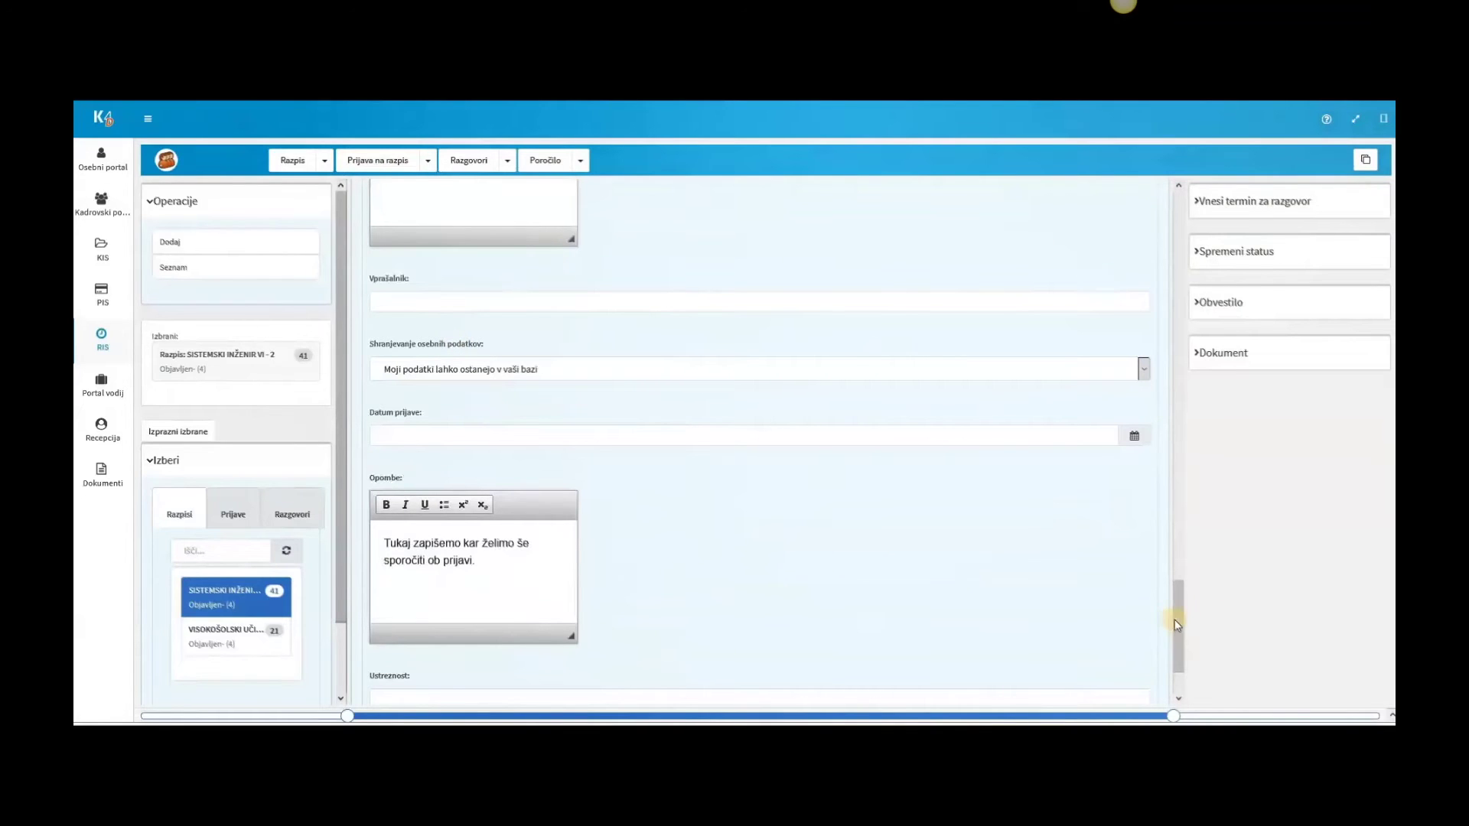
left_click_drag(1180, 584, 1133, 230)
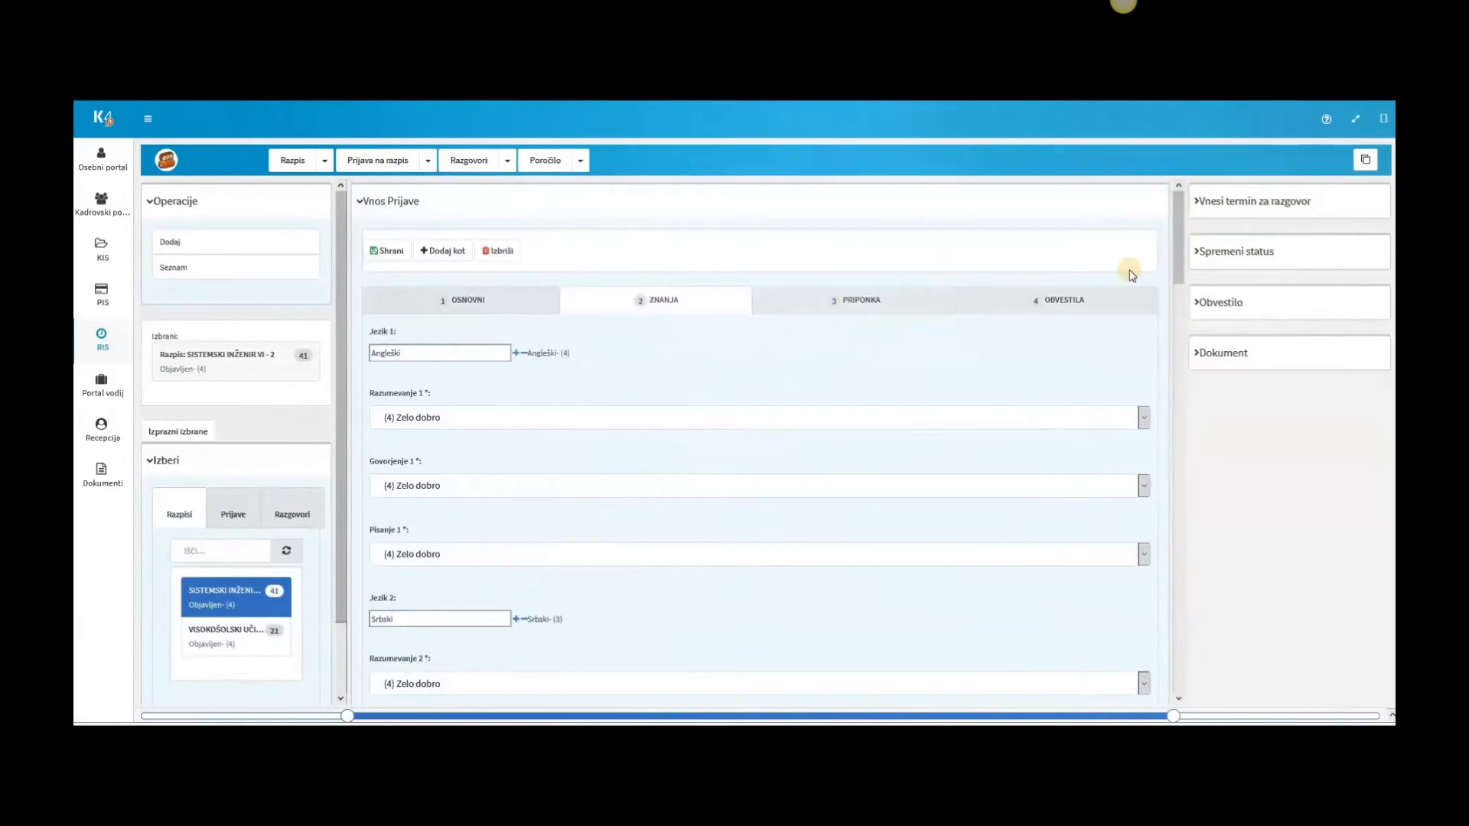
Start a notification to the applicant with the subject "Vabilo na razgovor" and check the document offered for the application.
left_click(1200, 208)
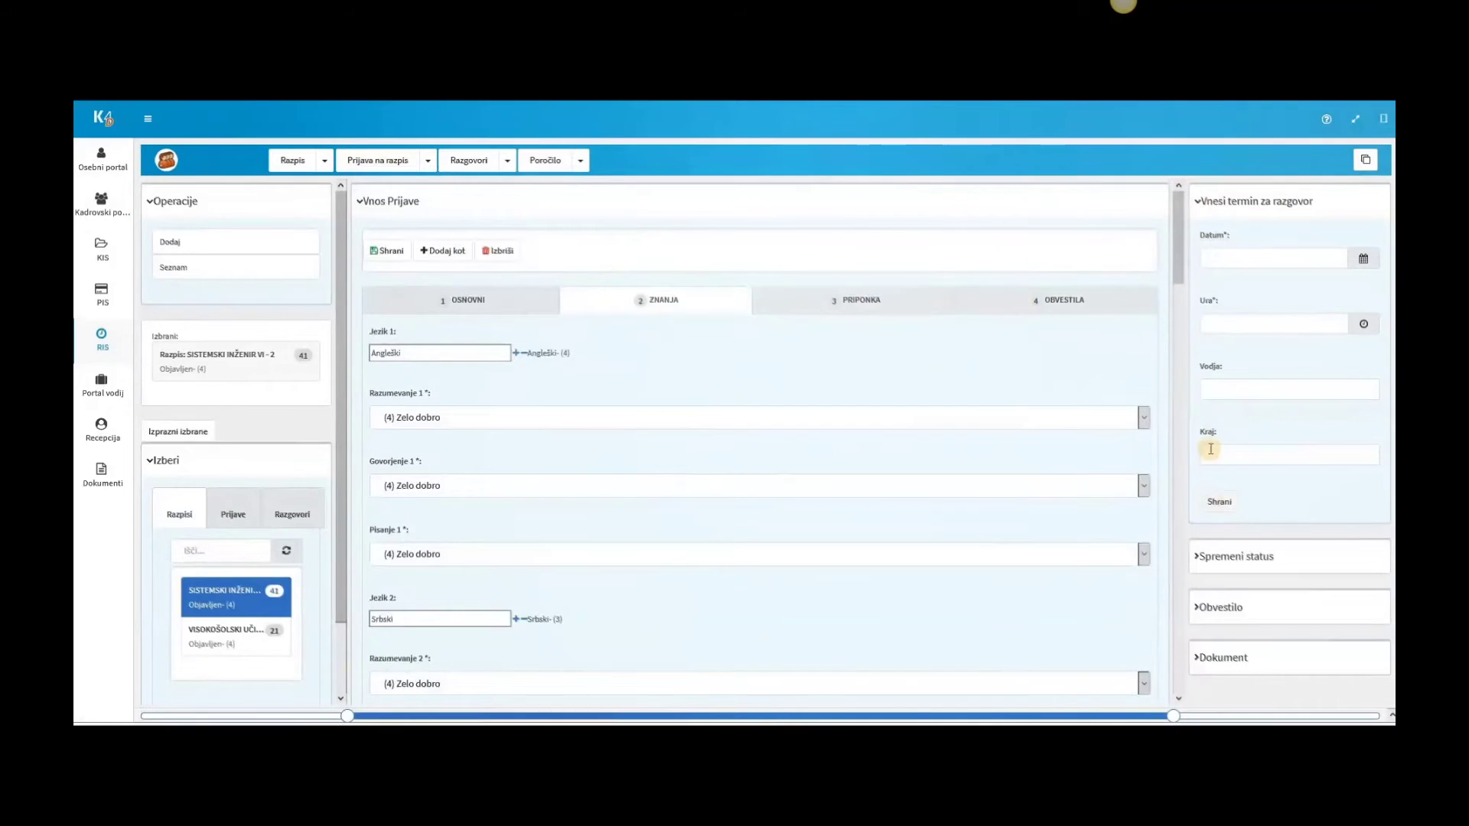
left_click(1198, 207)
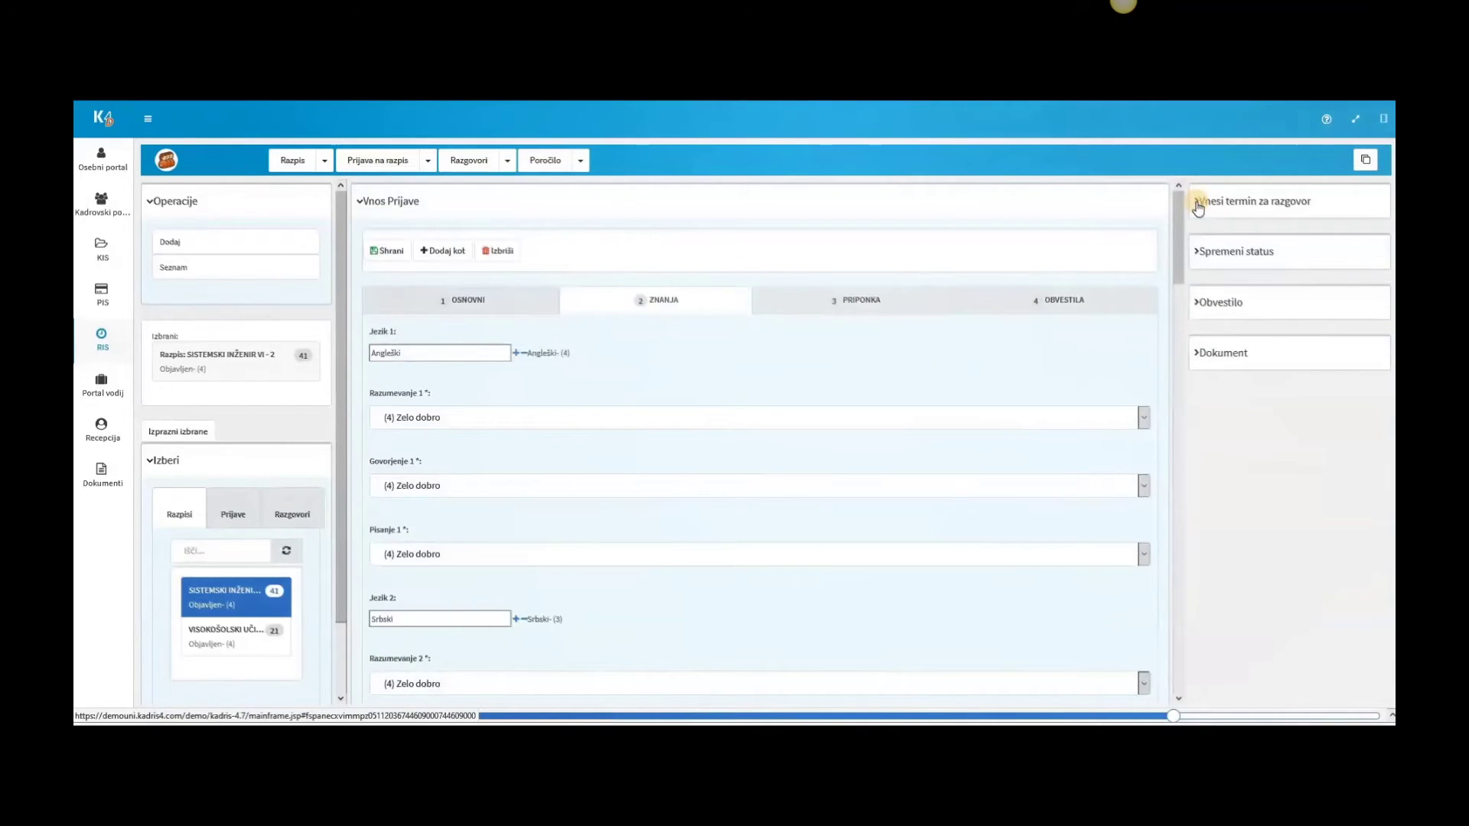
left_click(1199, 306)
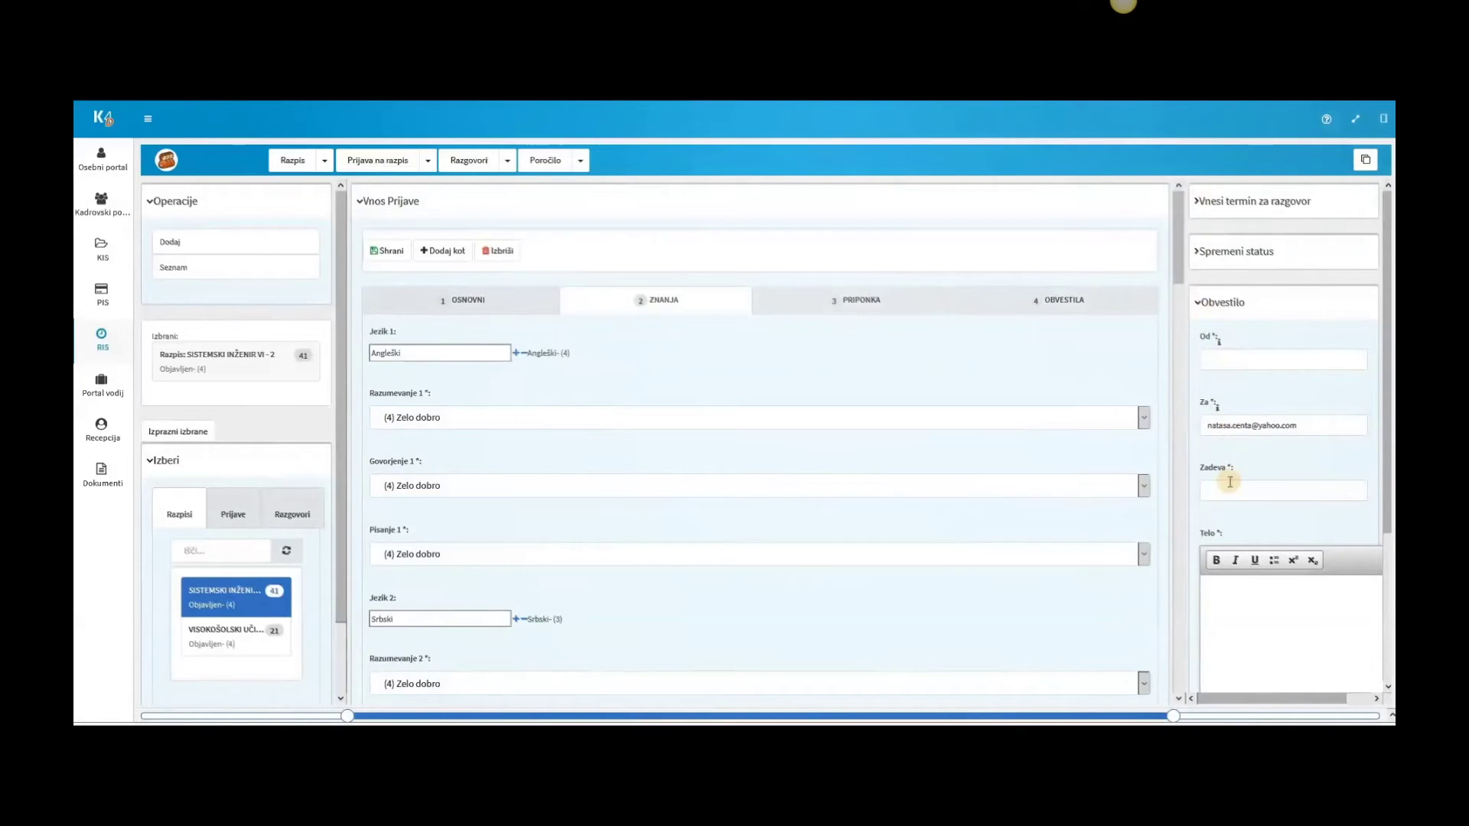
left_click(1227, 490)
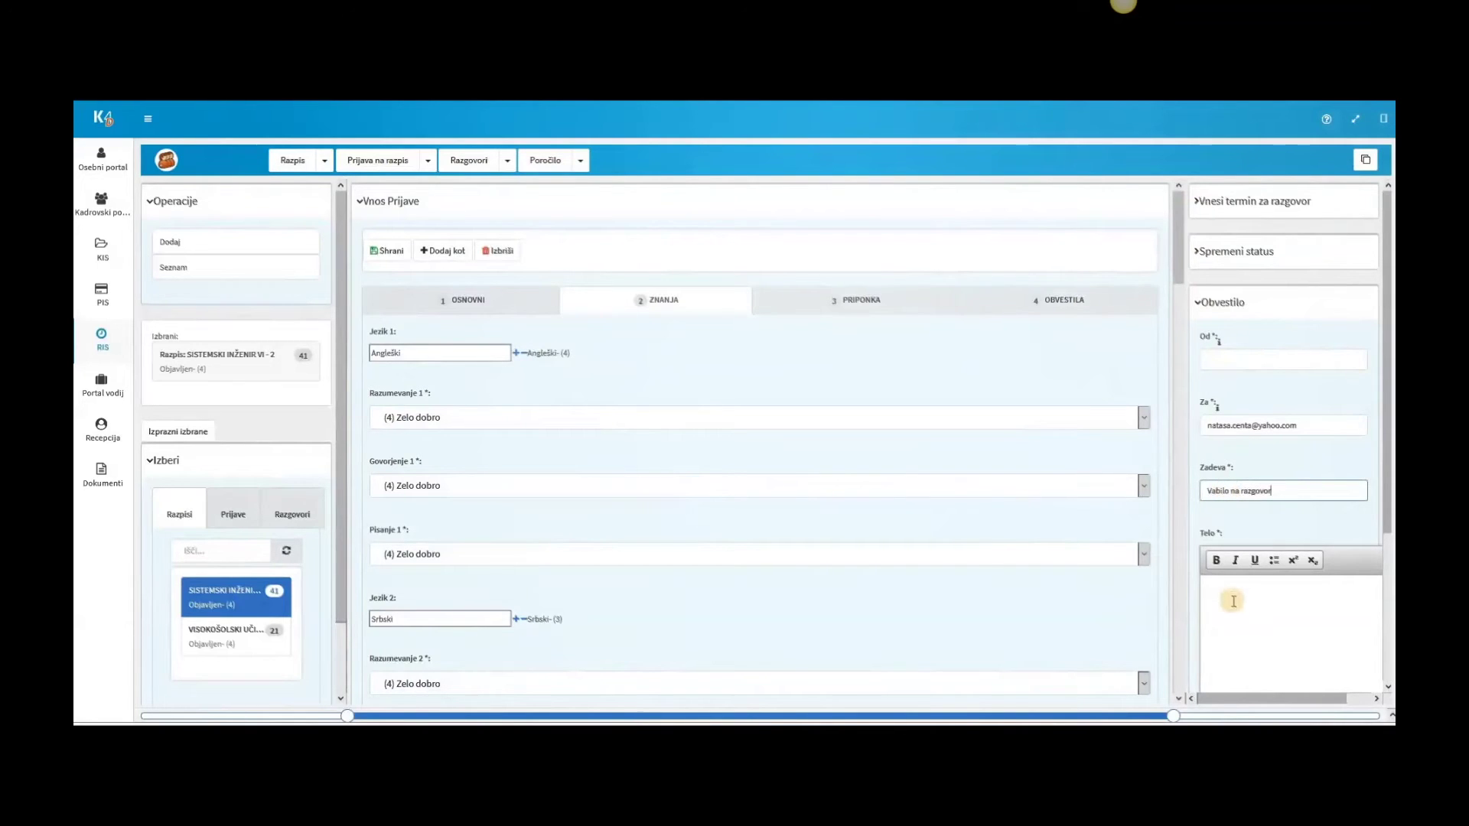
left_click(1197, 304)
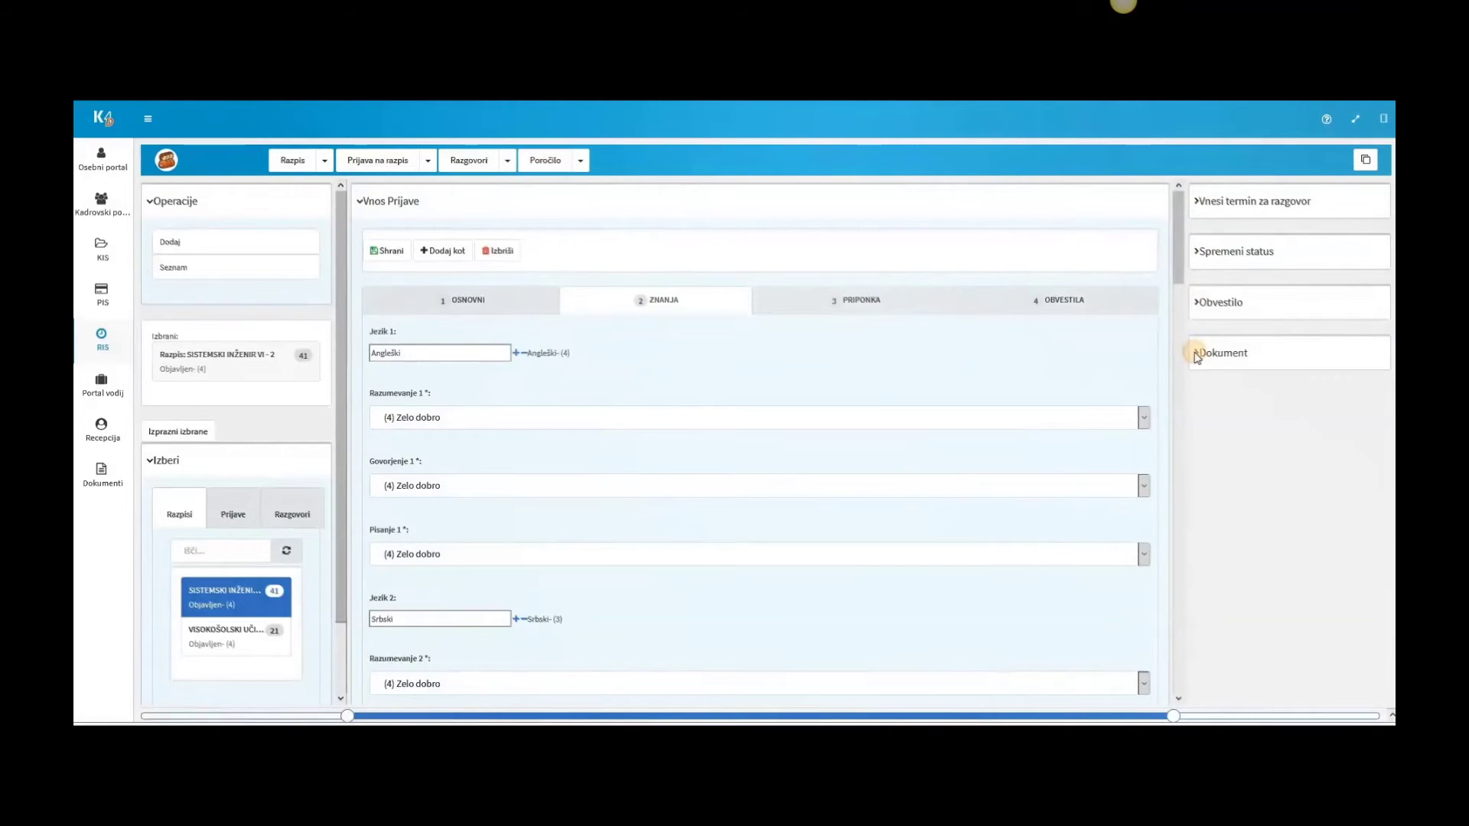
left_click(1197, 354)
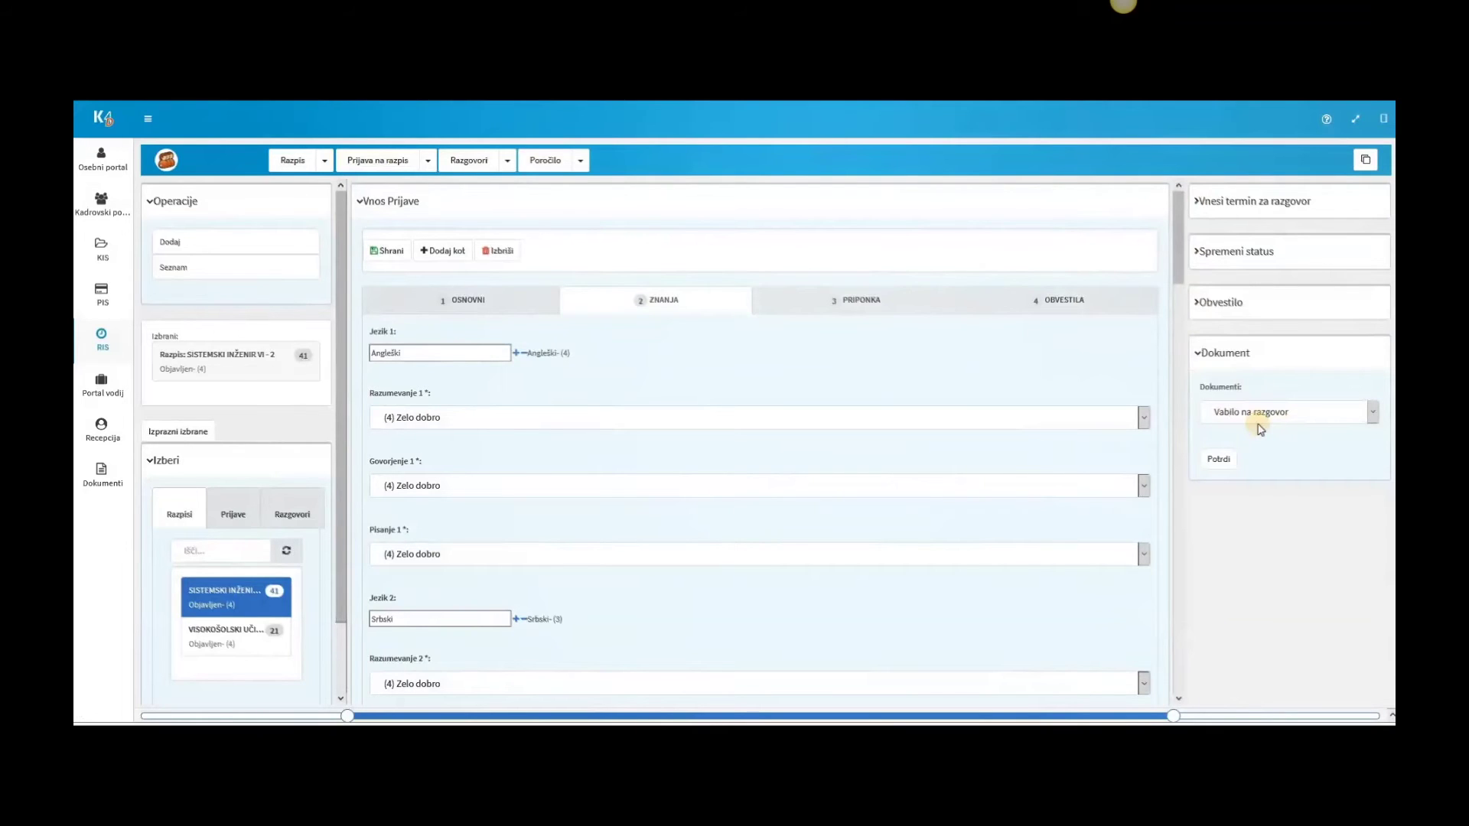
left_click(679, 304)
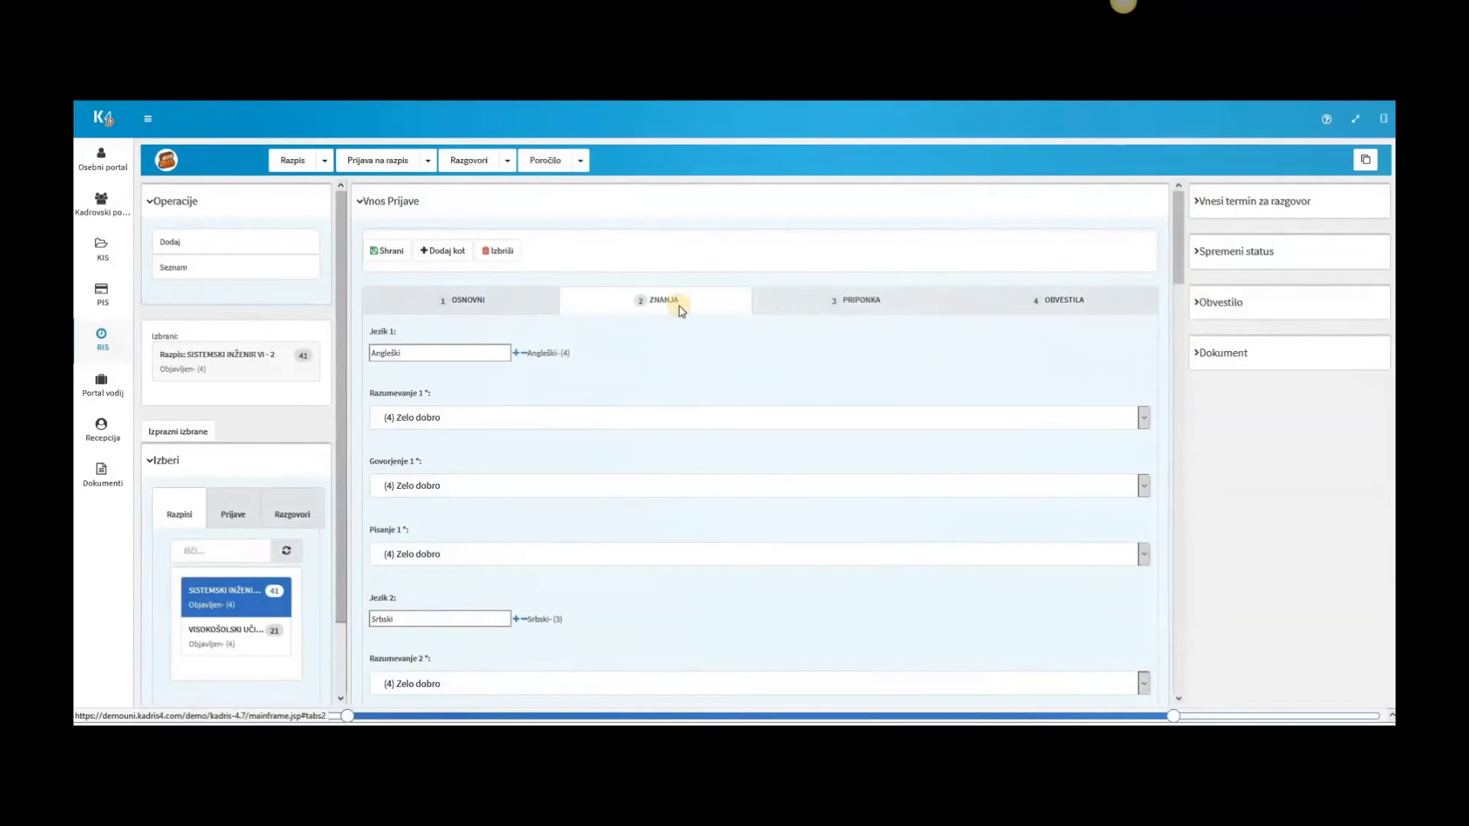
Save an interview appointment for 06.07.2020 at 10:00 with Predsednik komisije as the leader and Kranj as the place.
left_click(1197, 202)
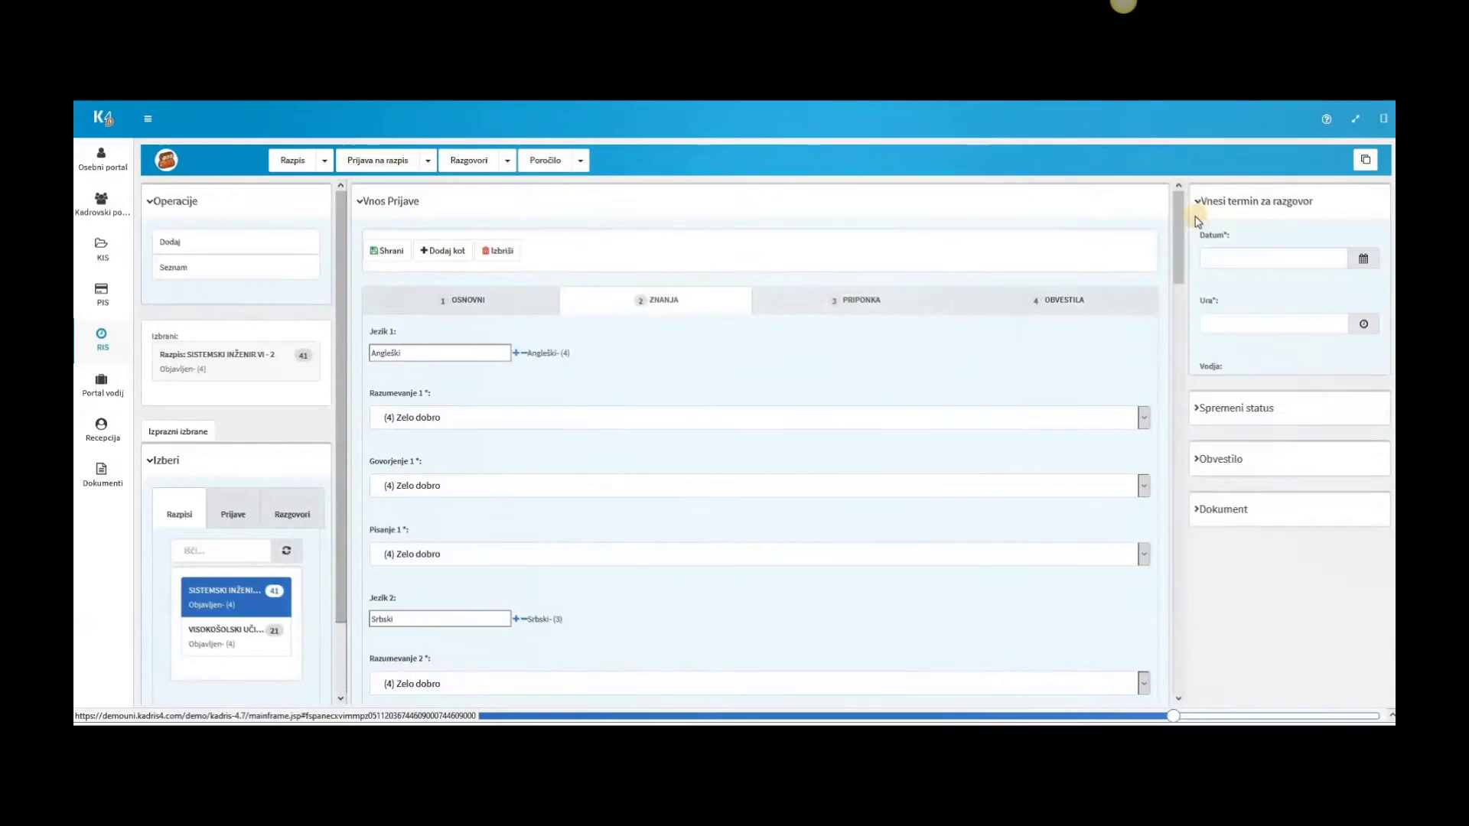
left_click(1364, 262)
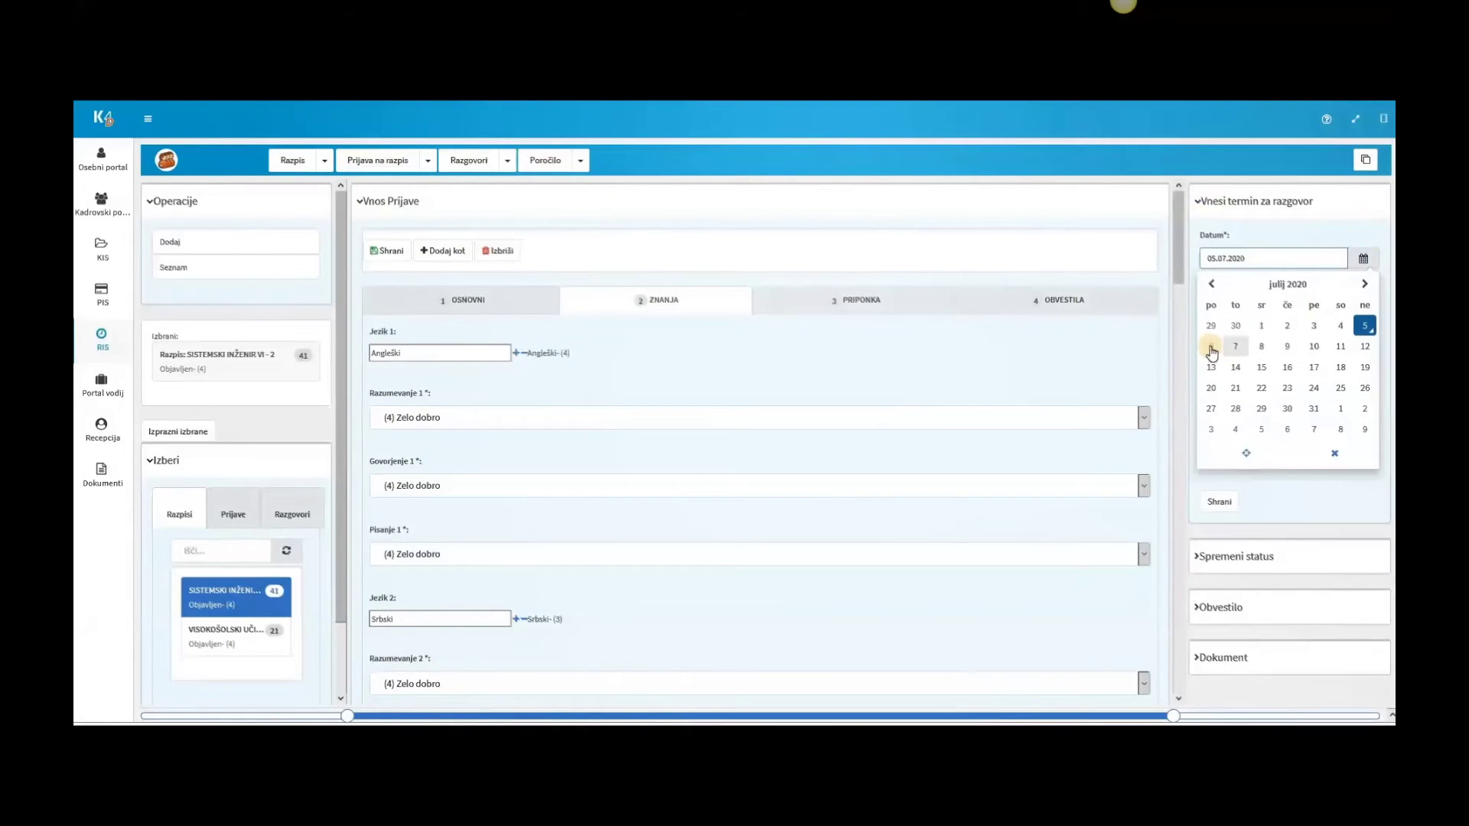
left_click(1212, 347)
left_click(1220, 318)
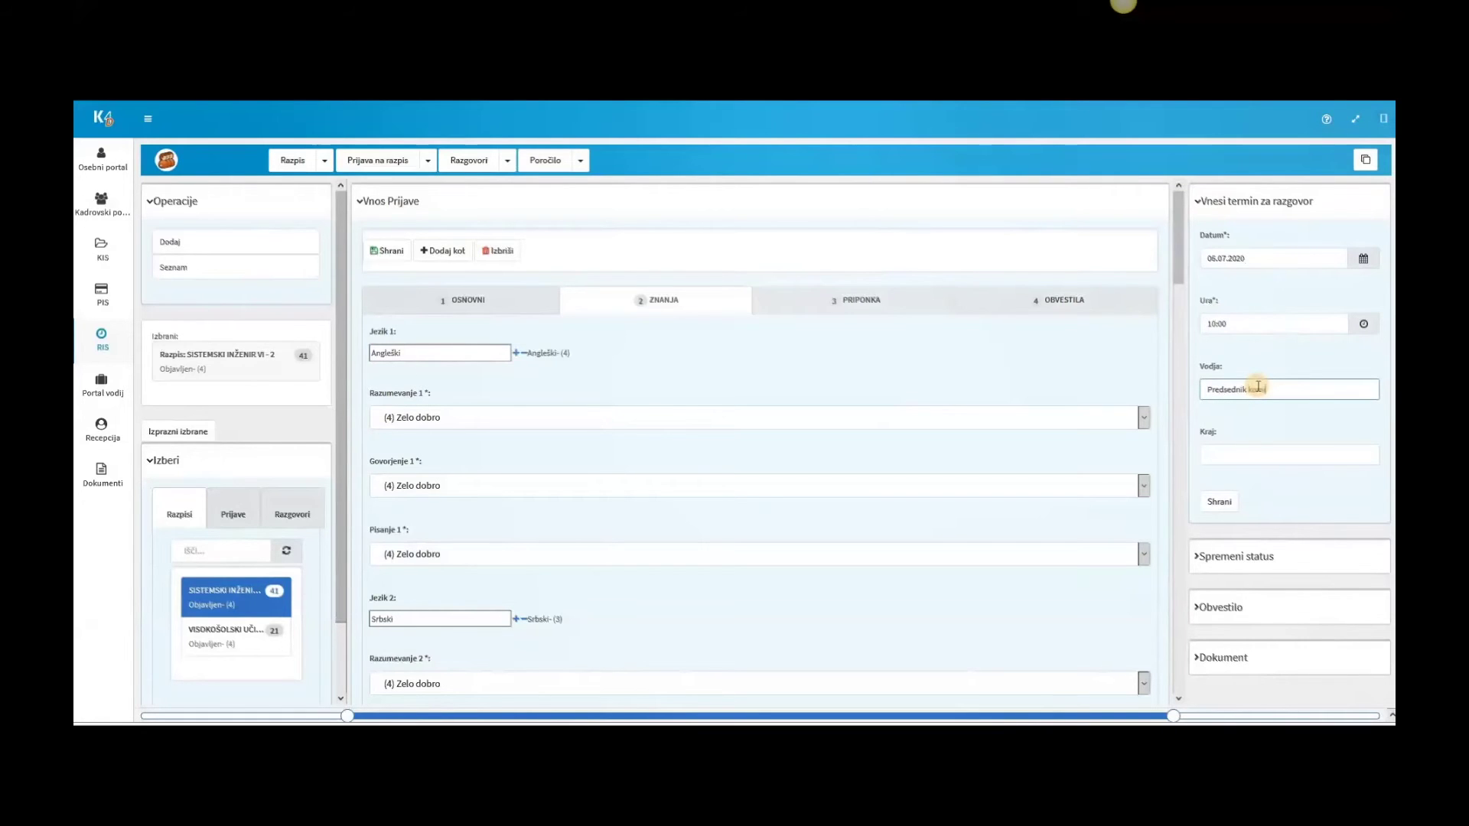
left_click(1293, 449)
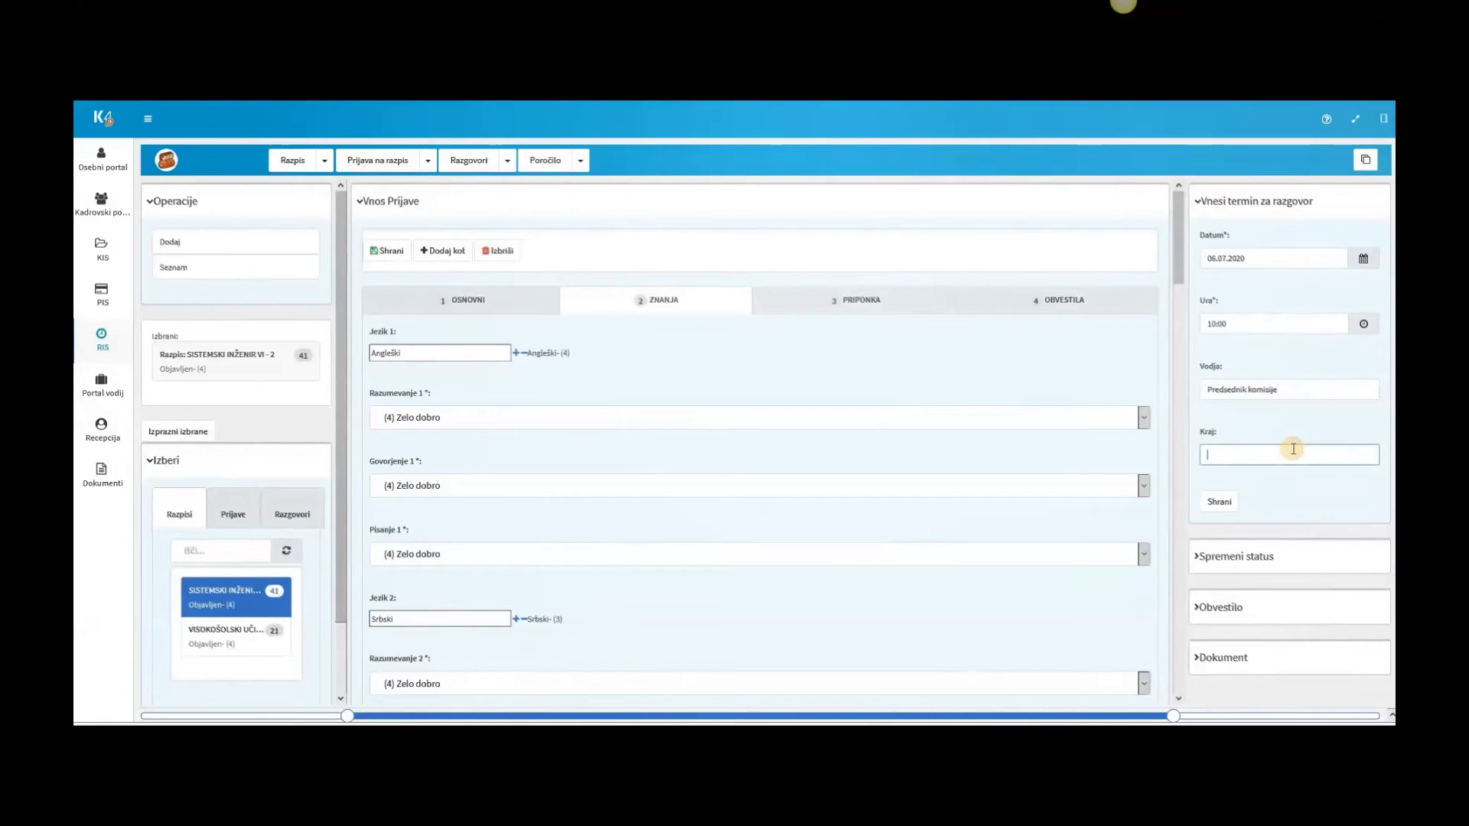
left_click(1222, 502)
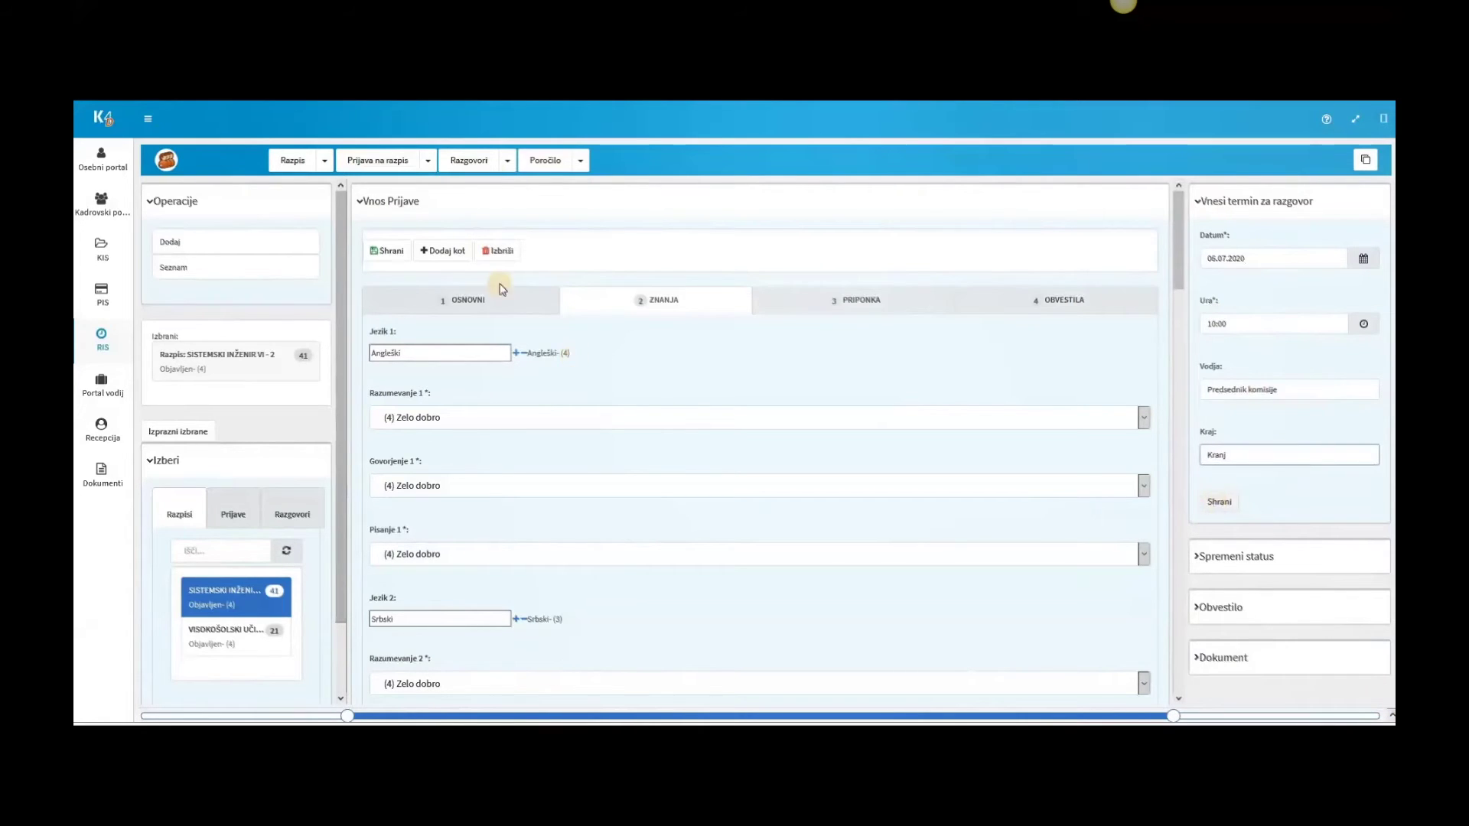
Show the list of interviews and open the one scheduled for 06.07.2020 at 10:00.
left_click(507, 163)
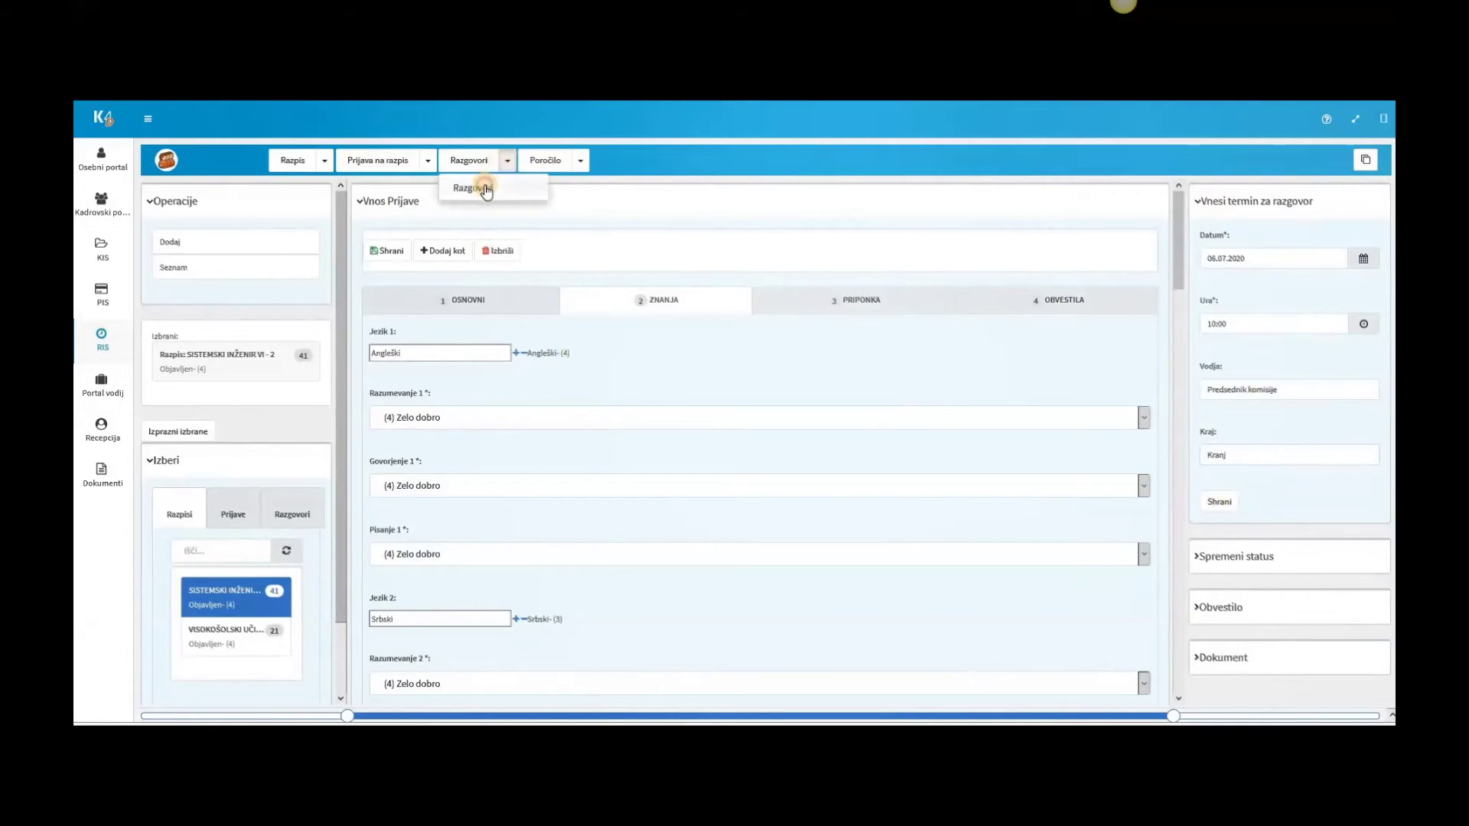
left_click(485, 187)
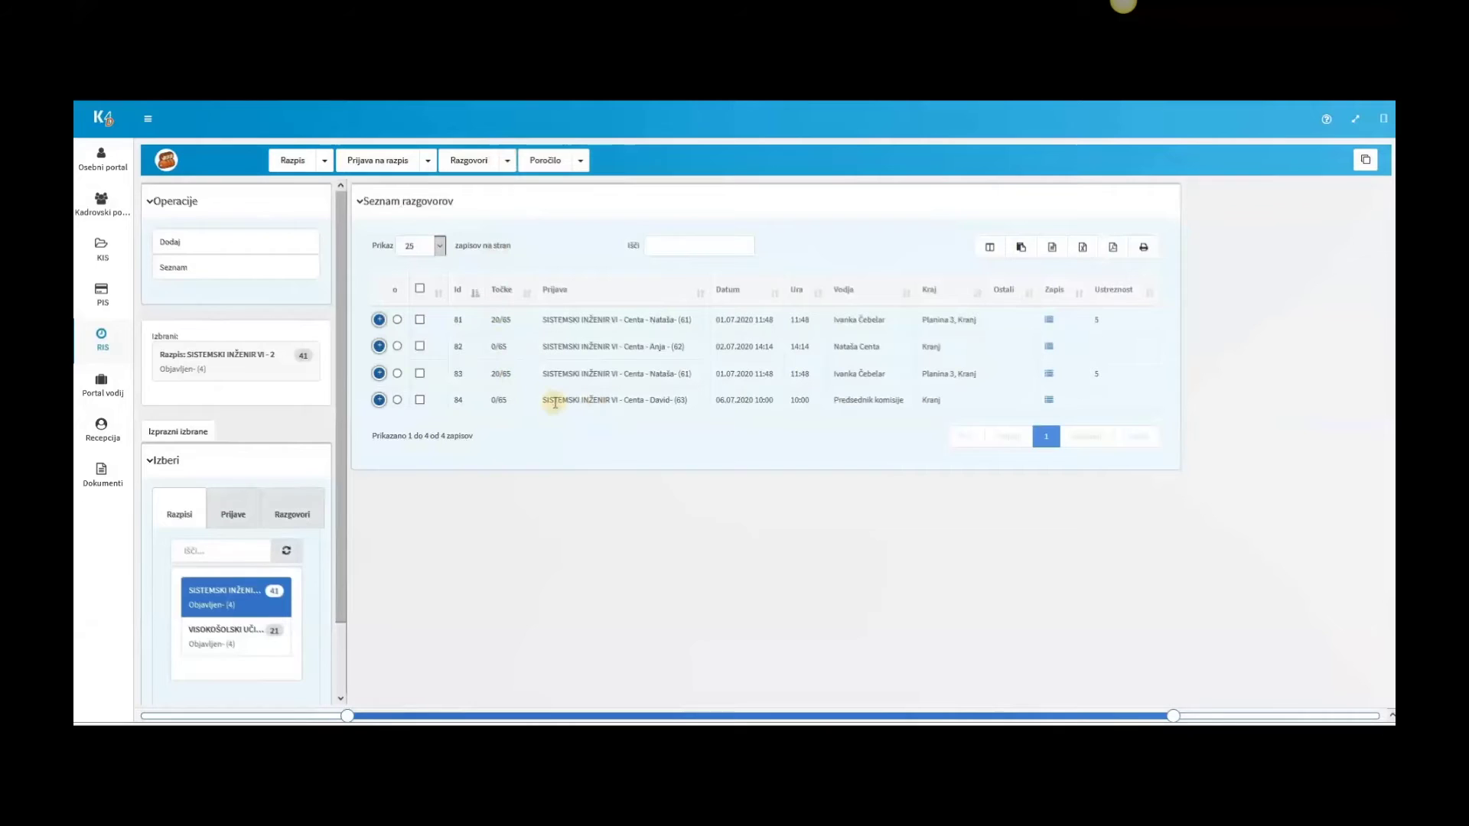
left_click(397, 400)
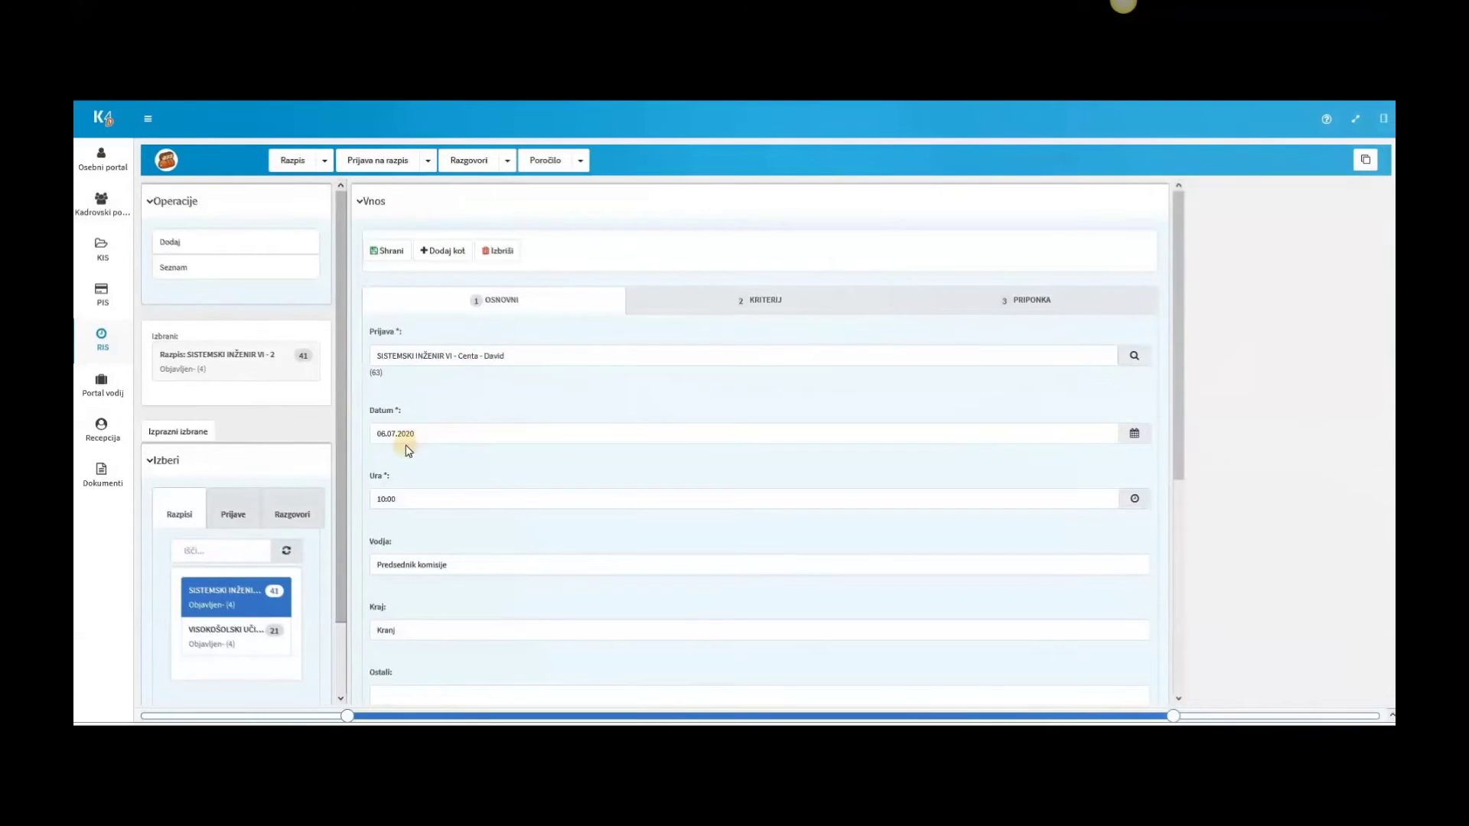
Score the interview criteria with 14 for education level, 29 for months of experience, 40 for work experience and 28 for field of education, and save.
left_click(719, 304)
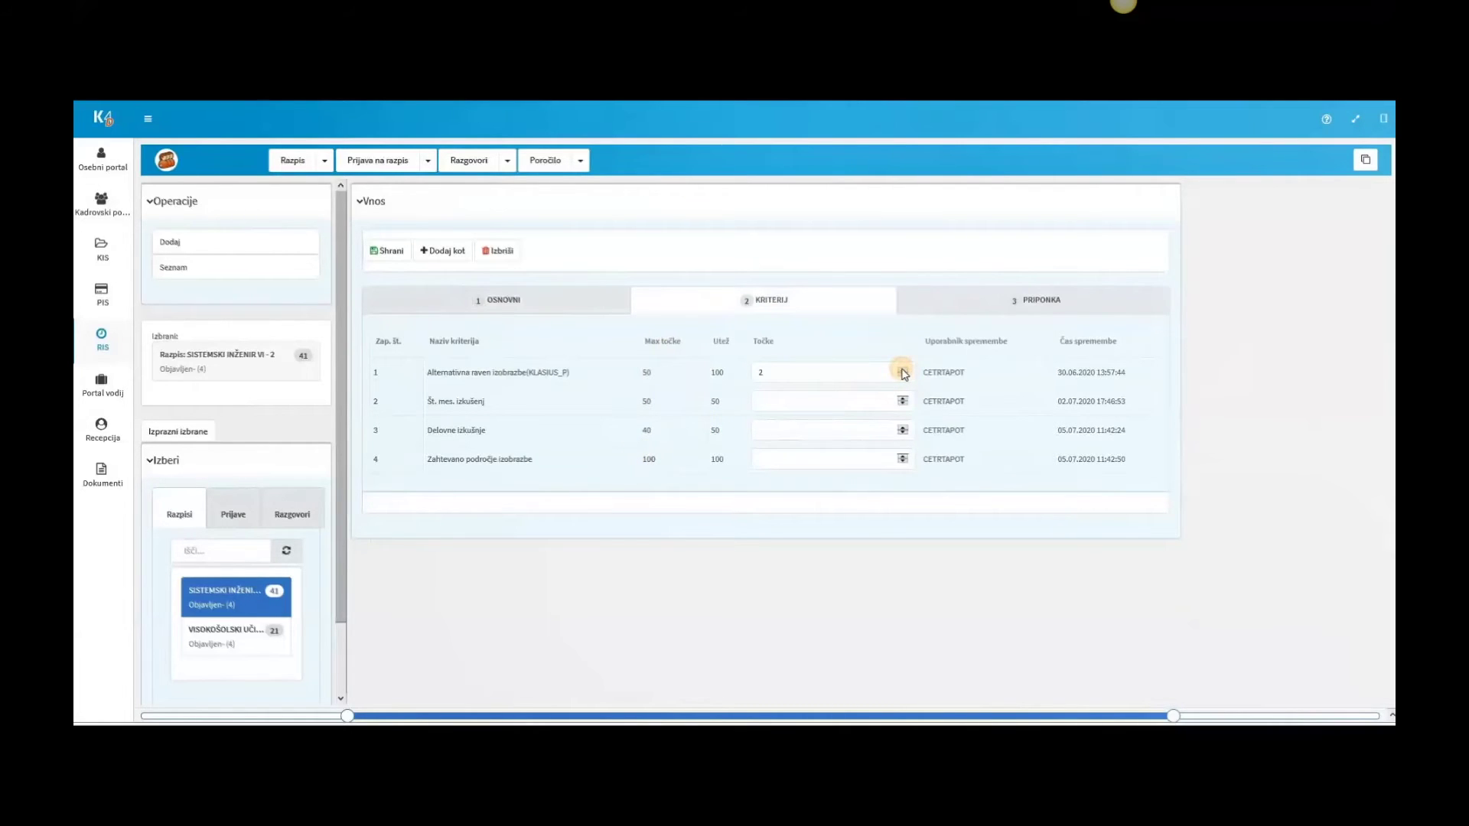
left_click(903, 370)
left_click(902, 428)
left_click(903, 456)
left_click(774, 430)
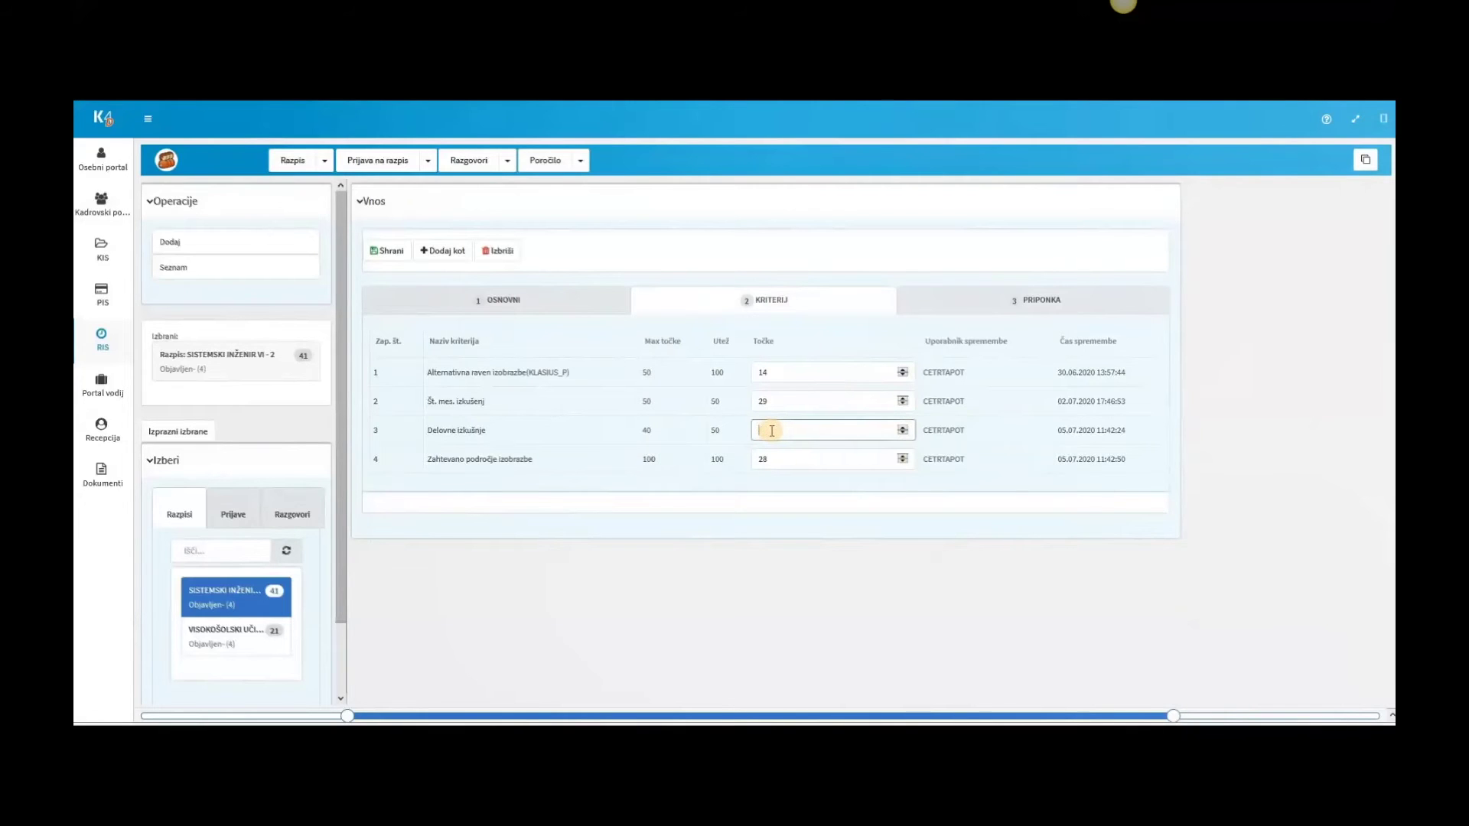
key("BackSpace")
type("0")
left_click(385, 252)
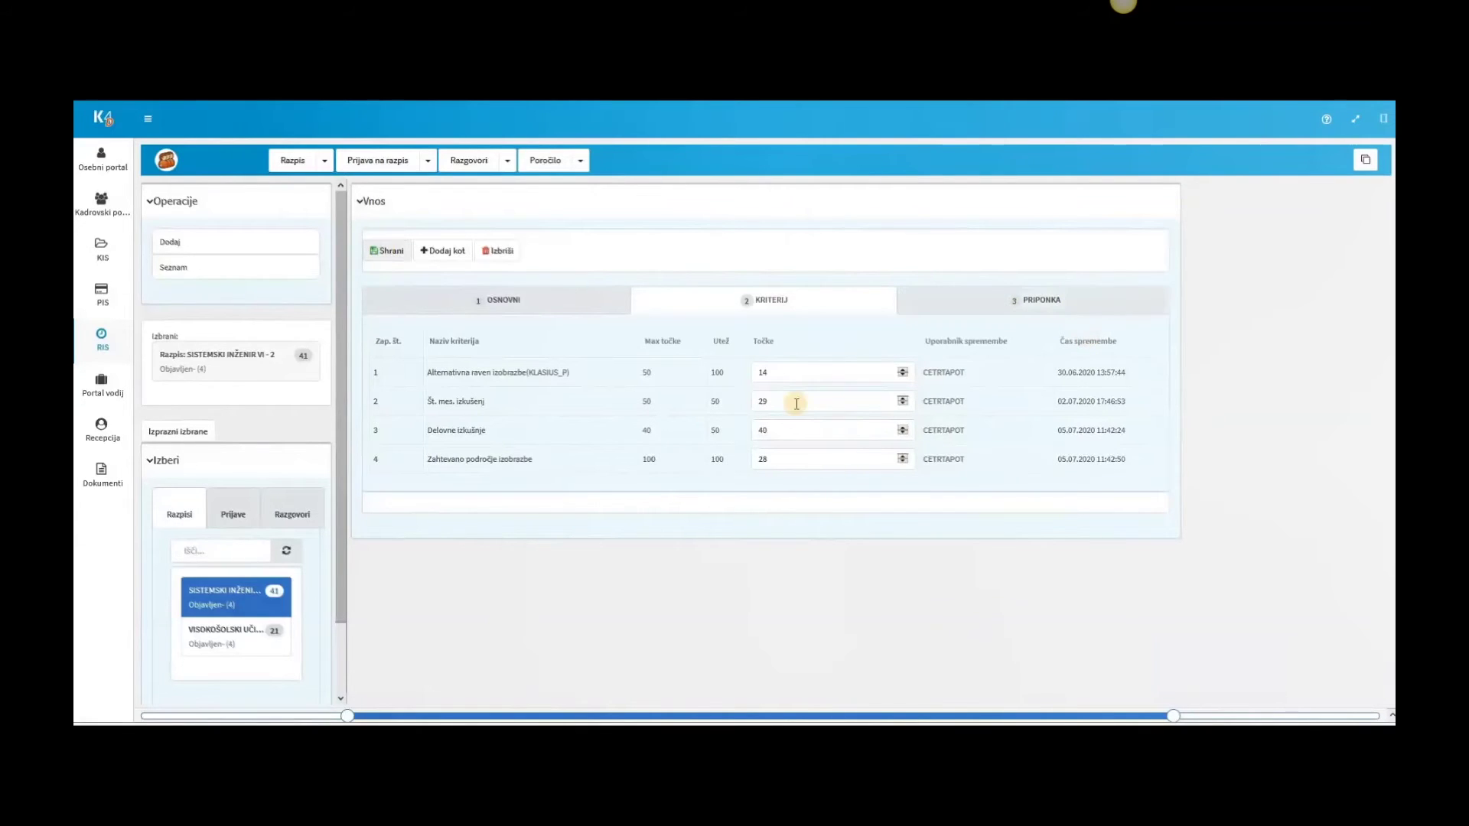
Check the interview's basic data down to the Ustreznost value and save the interview record.
left_click(559, 302)
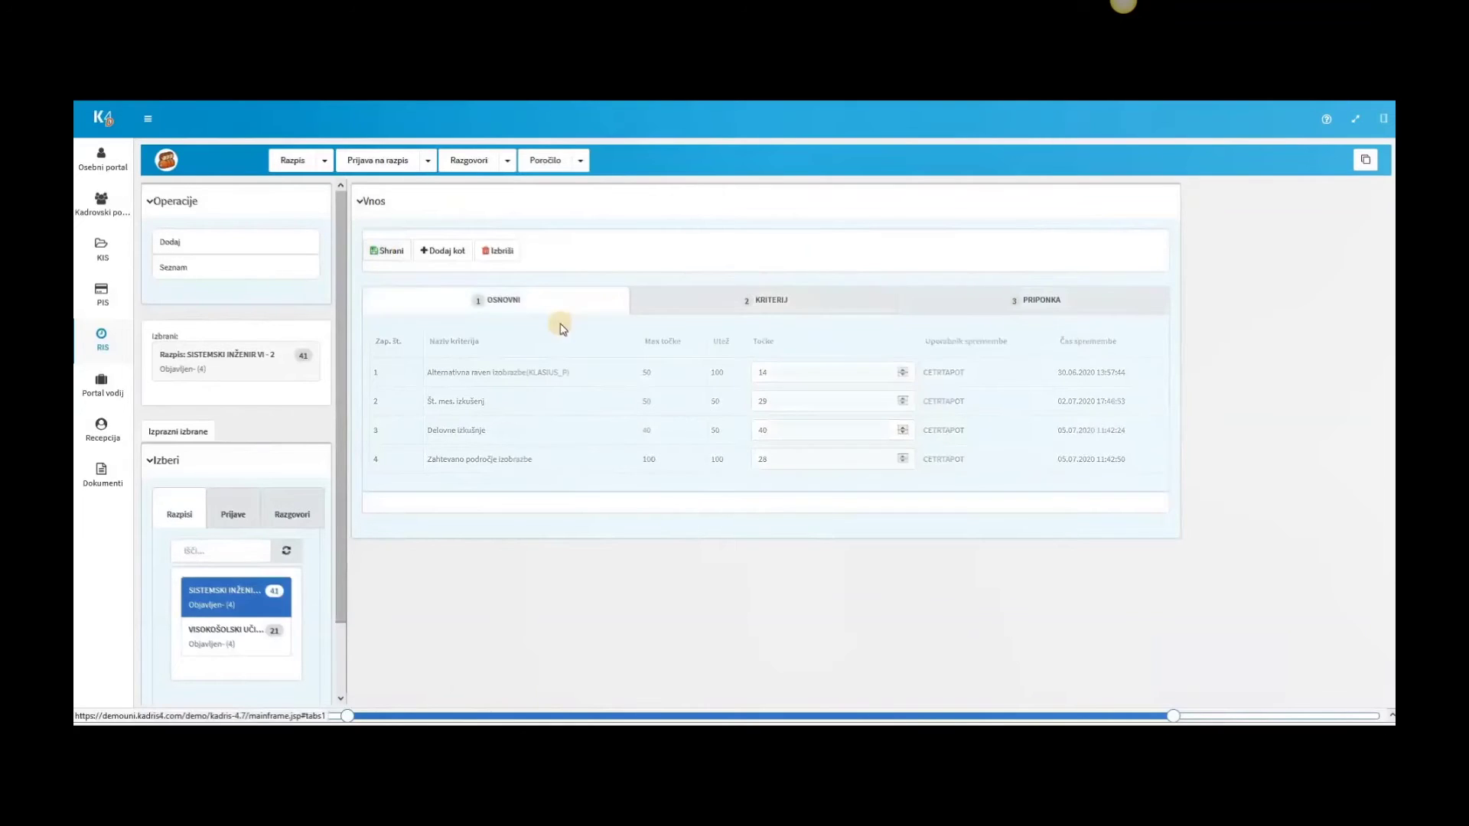
scroll(545, 437, "down", 5)
scroll(544, 440, "down", 2)
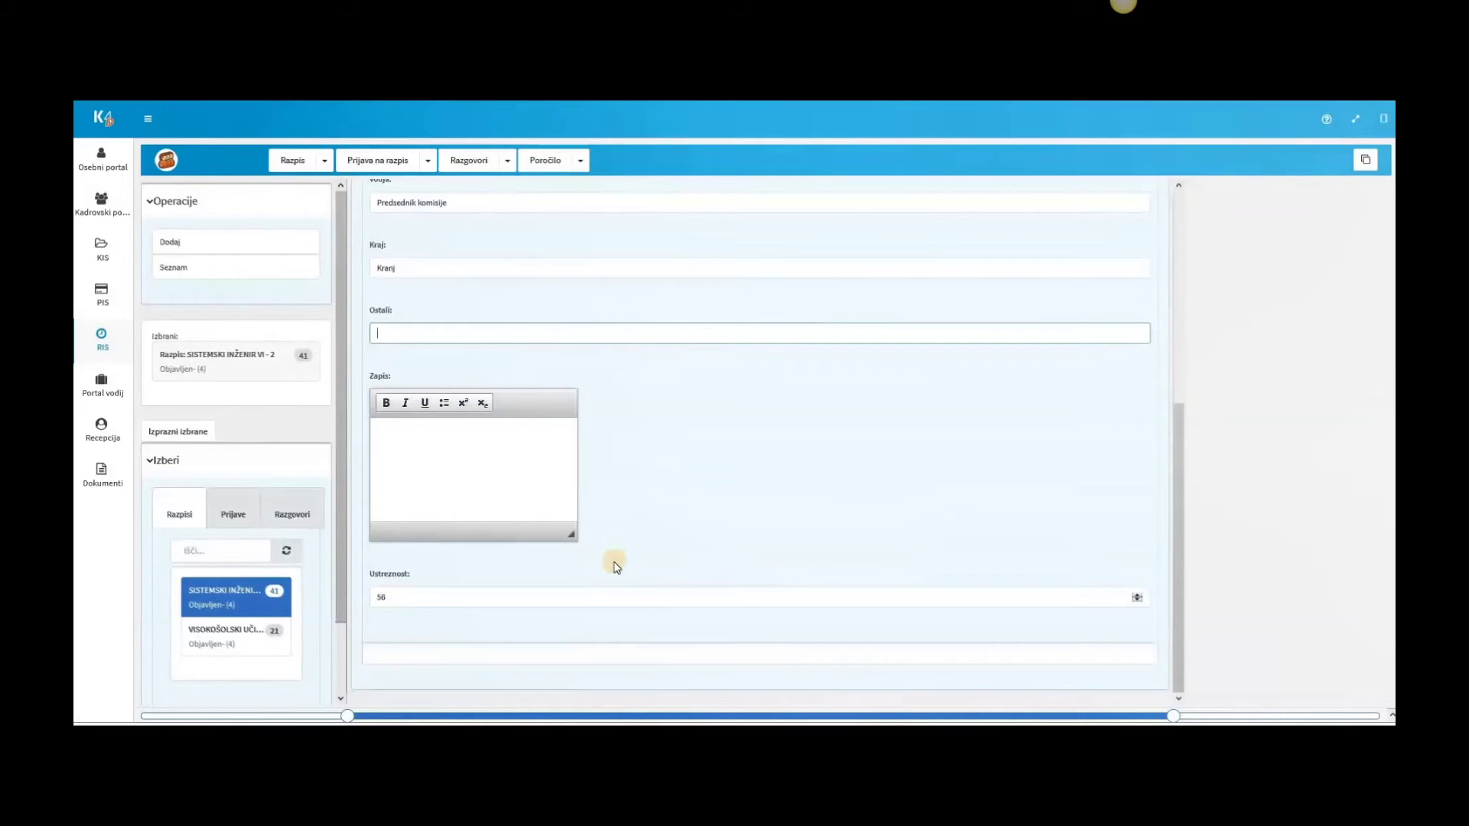
scroll(601, 566, "up", 6)
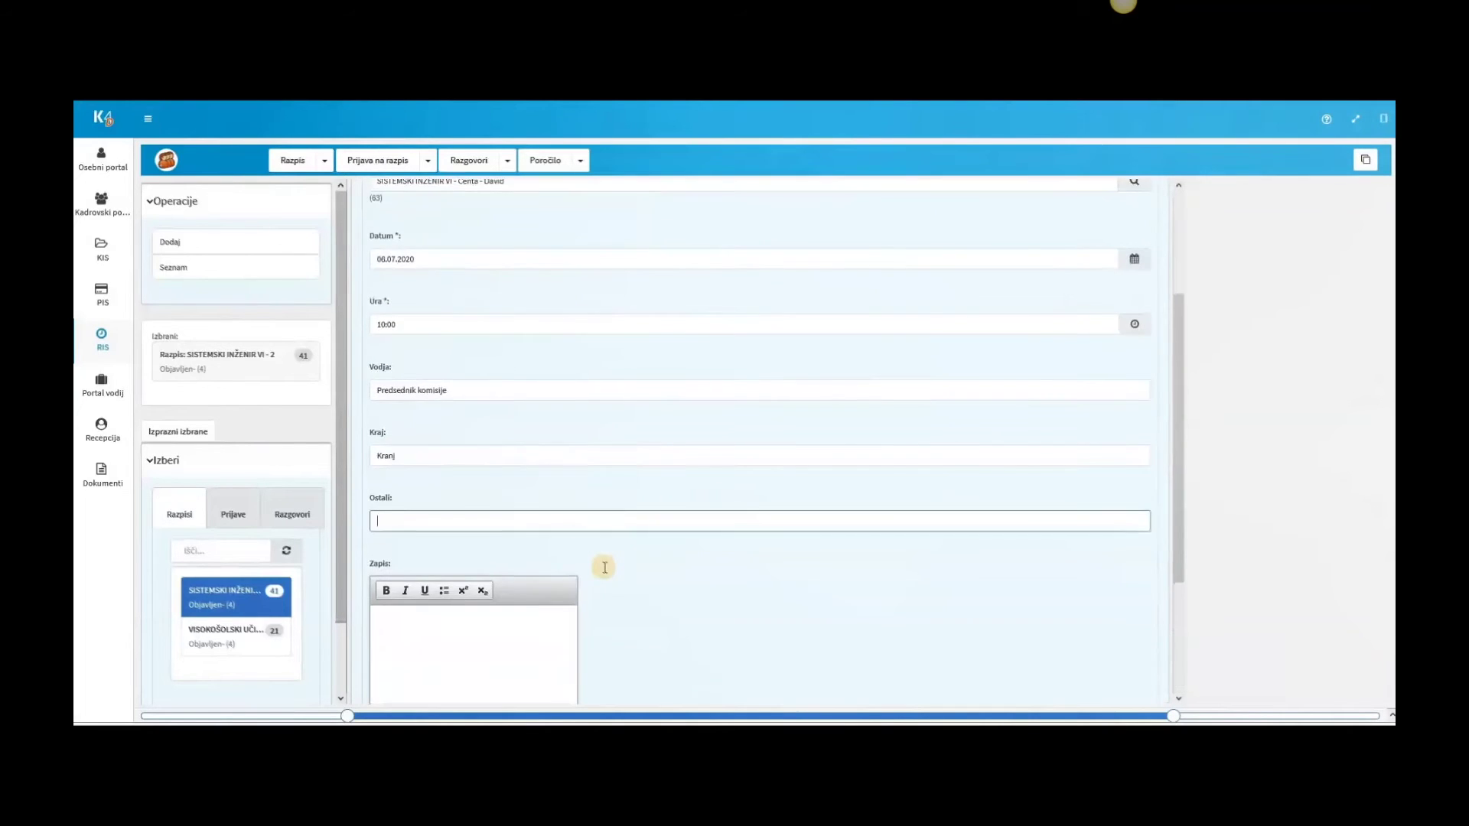
left_click(387, 251)
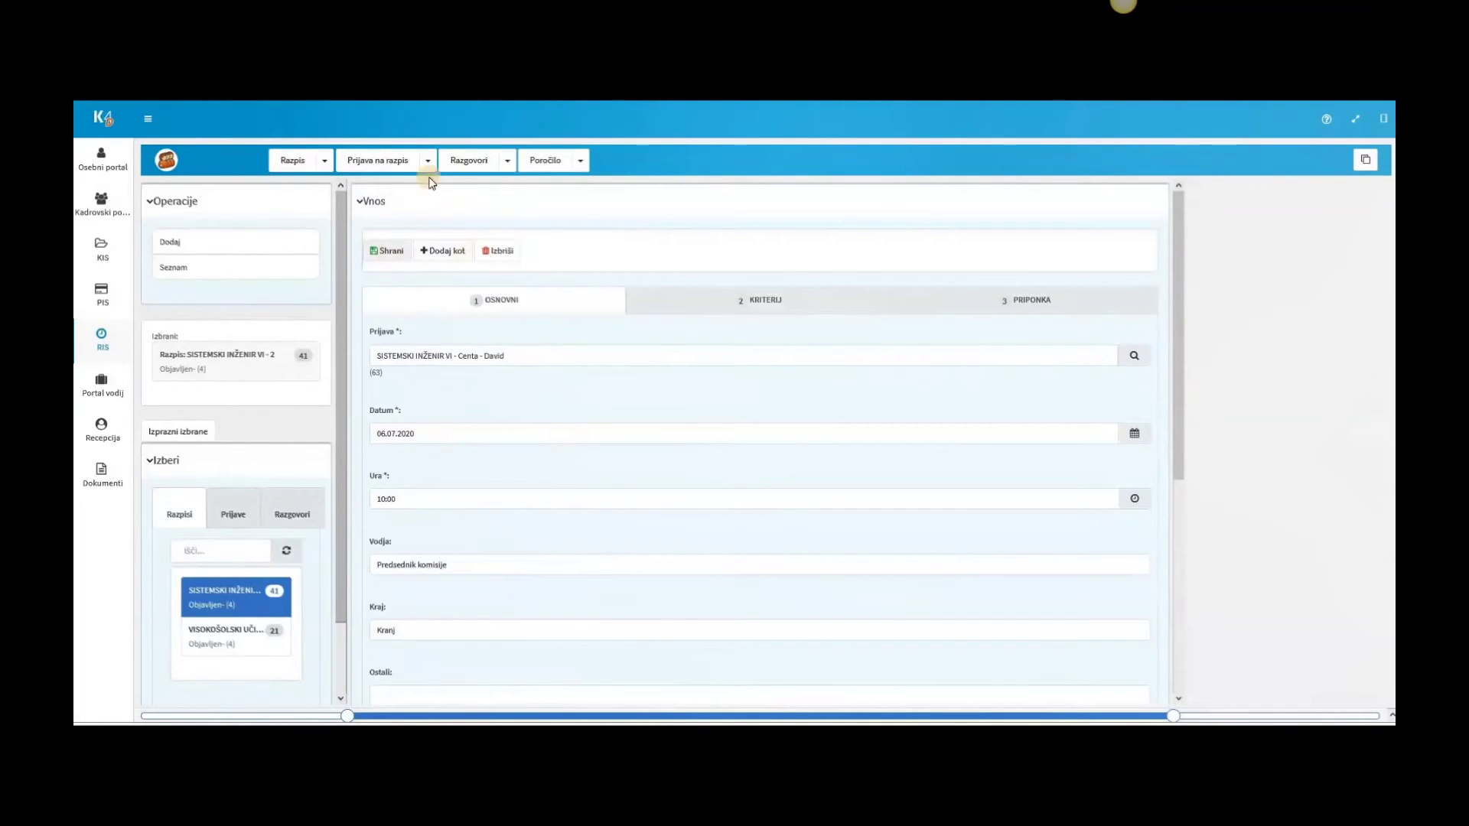
Open the interviewed candidate's application from the list of applications and change its status to Izbran (6).
left_click(426, 161)
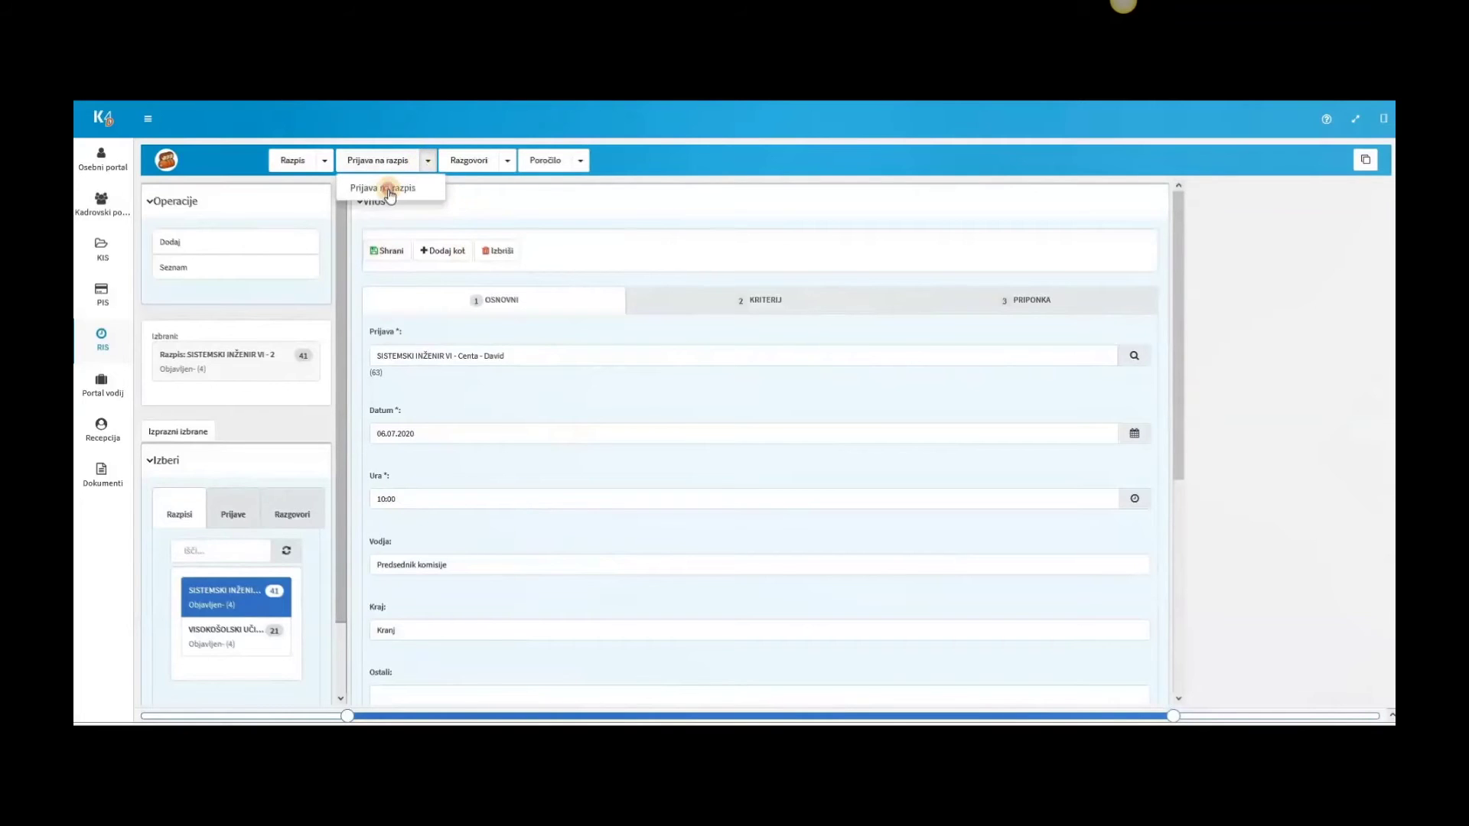
left_click(386, 189)
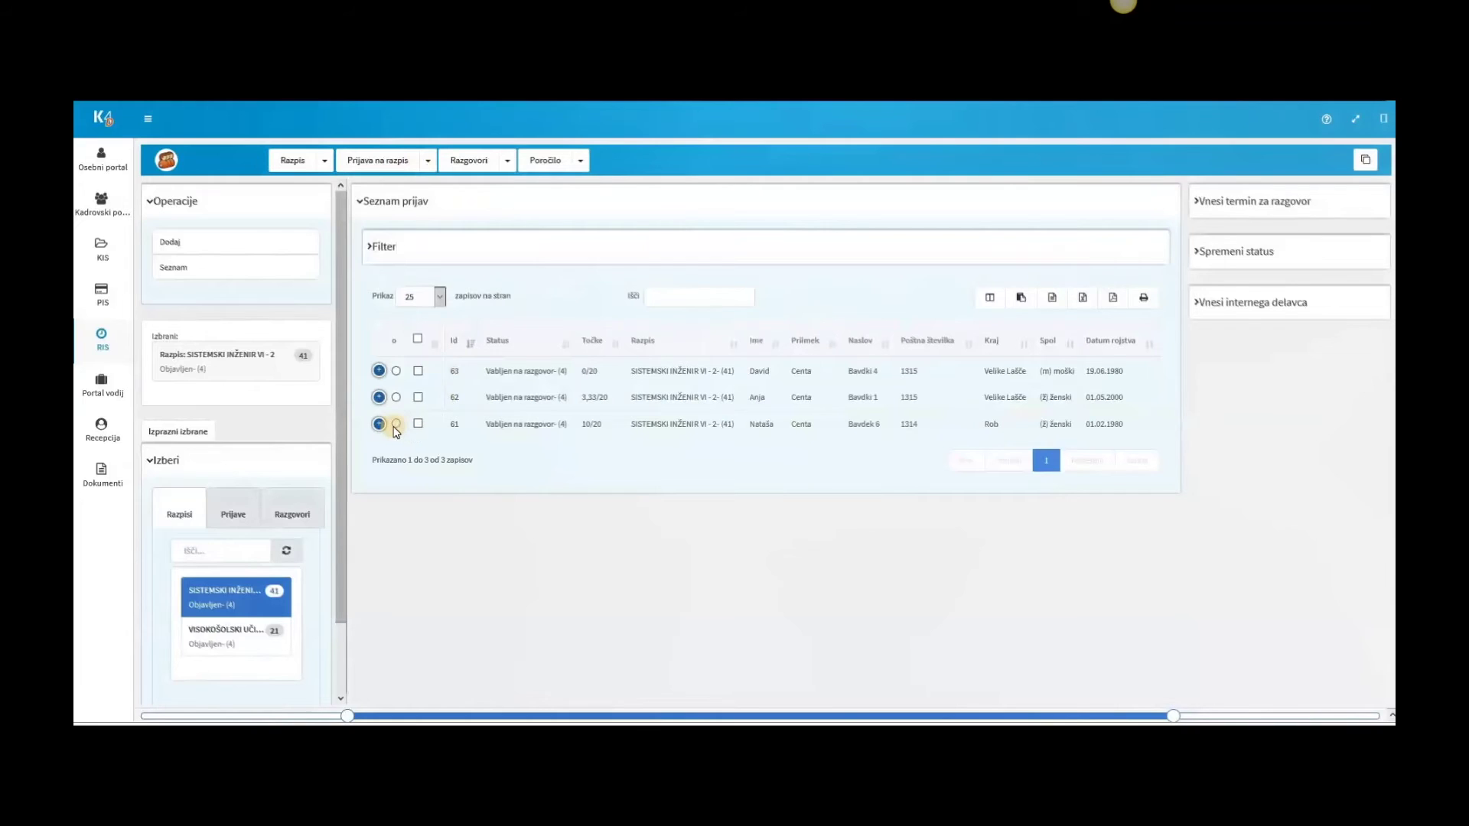
left_click(397, 373)
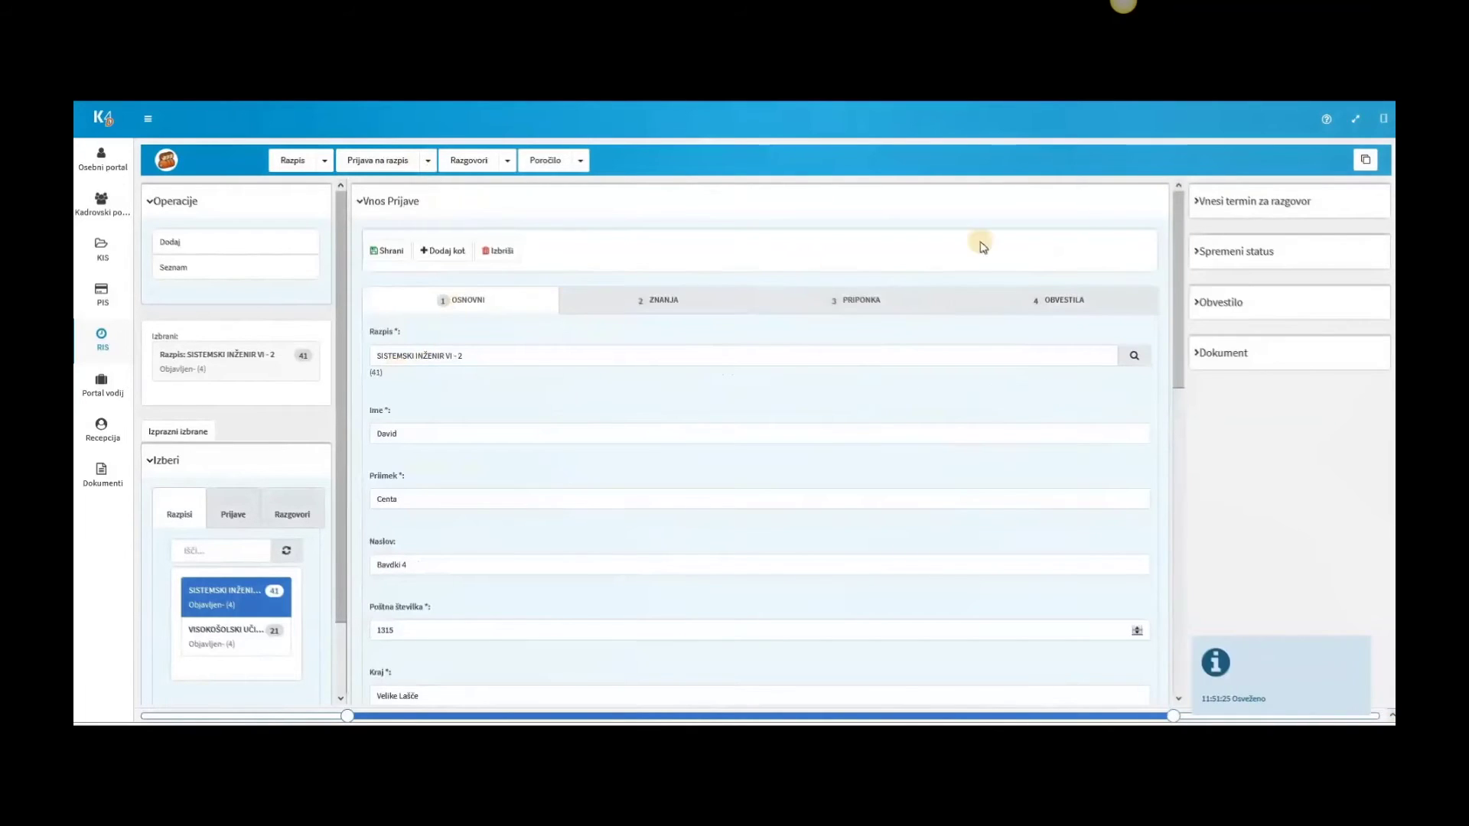
left_click(1207, 251)
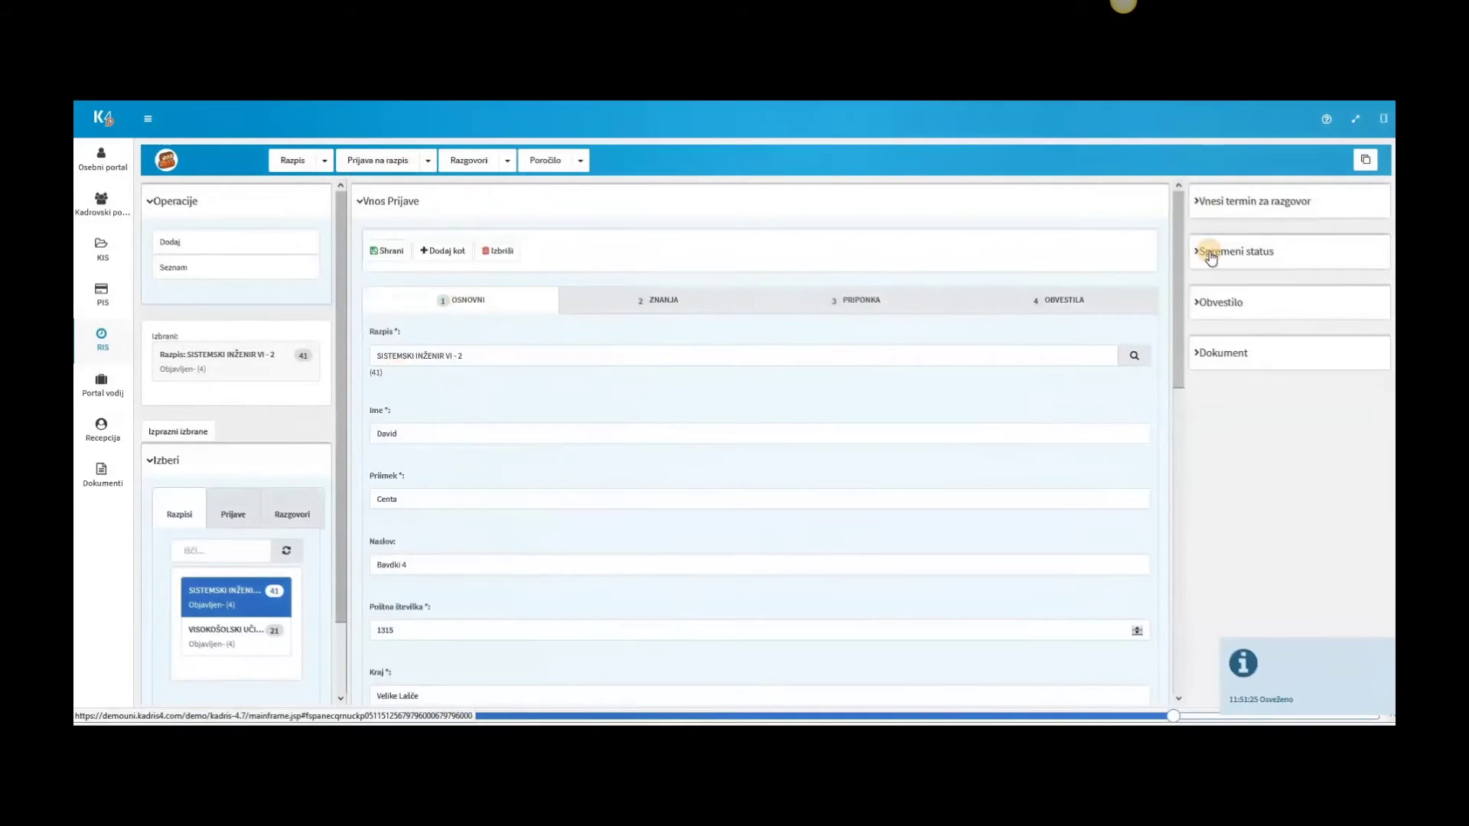
left_click(1330, 308)
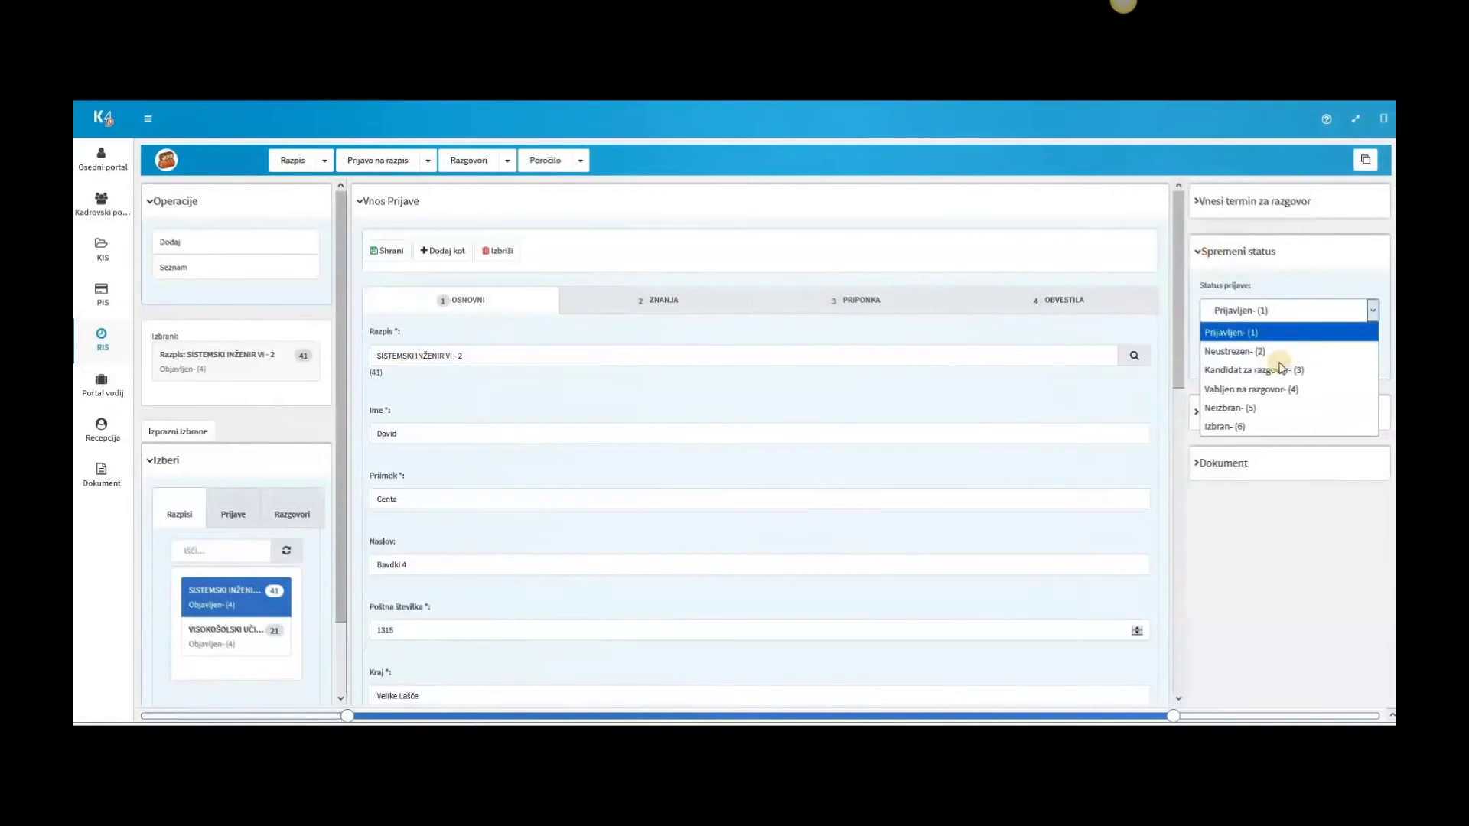
left_click(1231, 428)
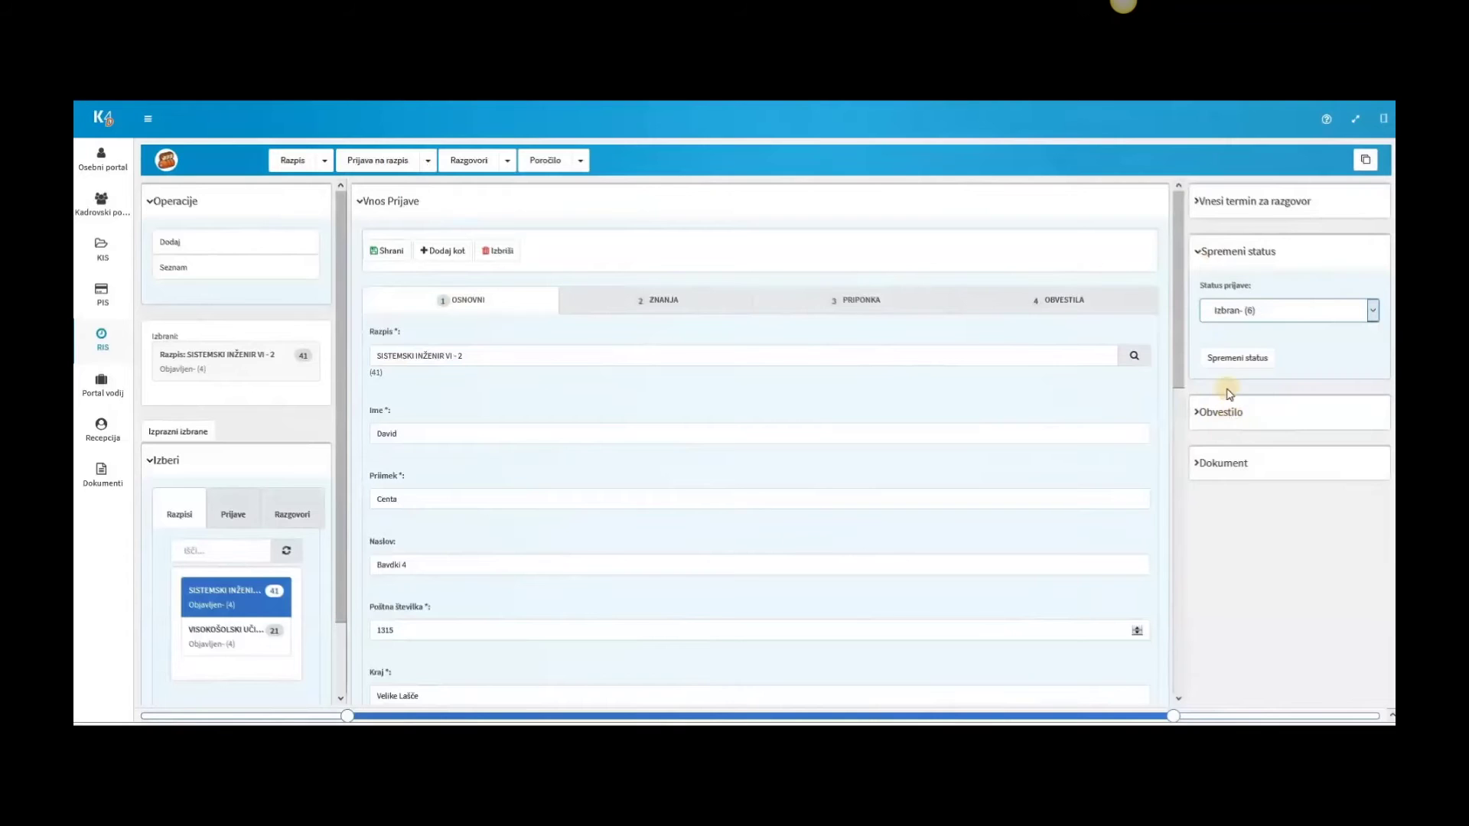
left_click(1229, 359)
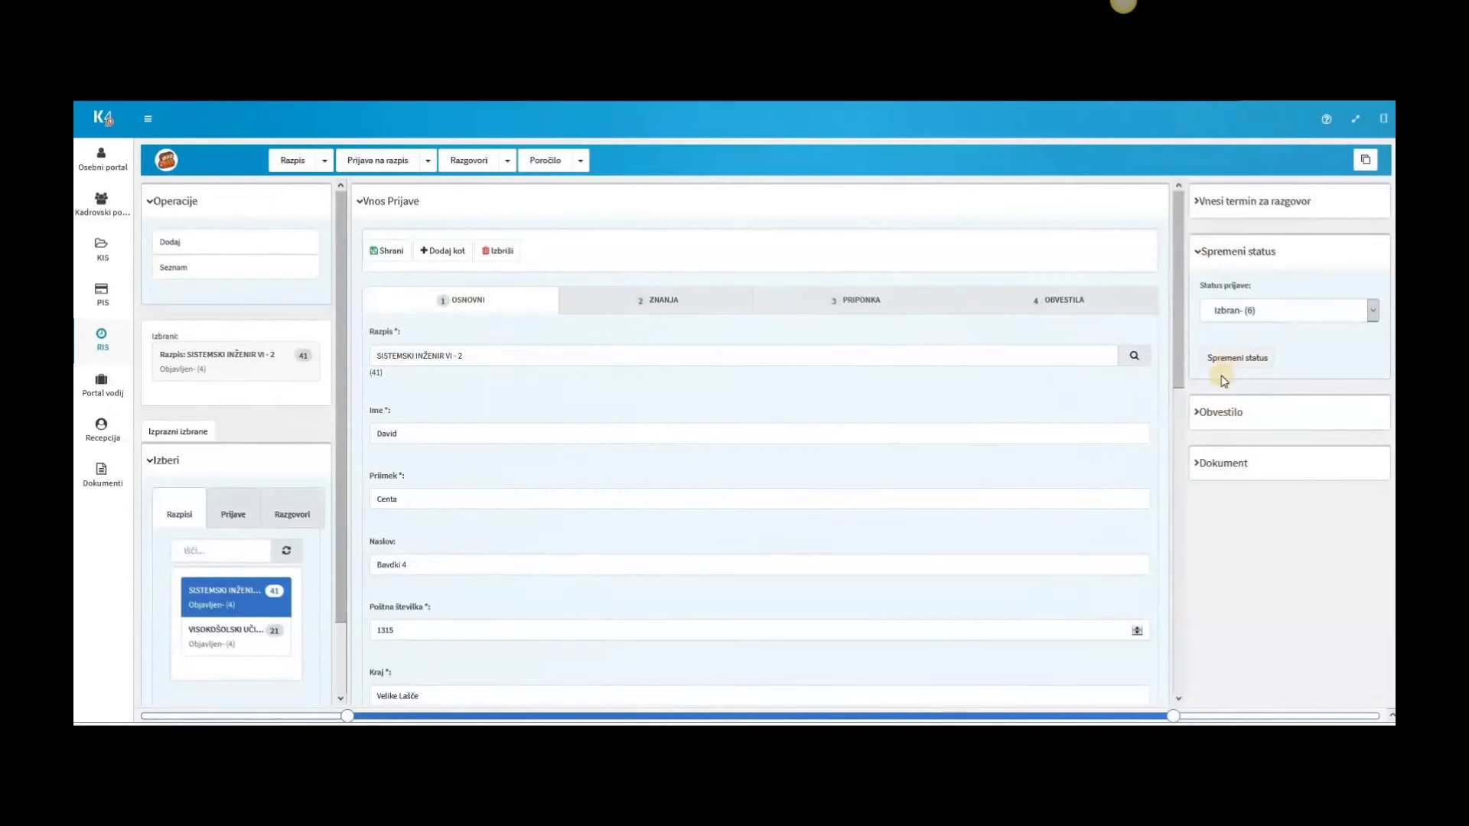
Inspect the options for sending a notification and producing a document for the selected candidate's application.
left_click(1197, 415)
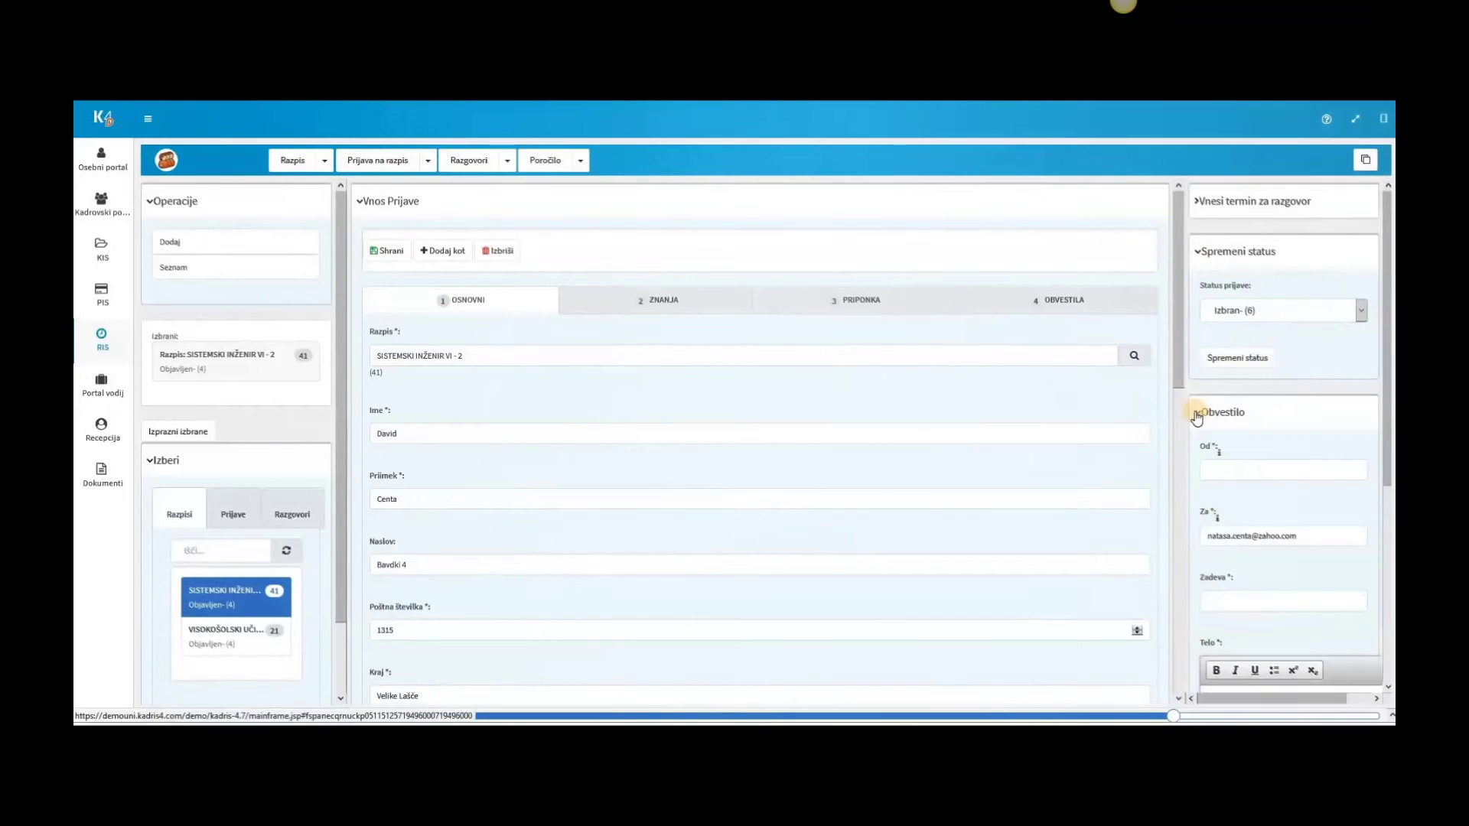
left_click(1197, 415)
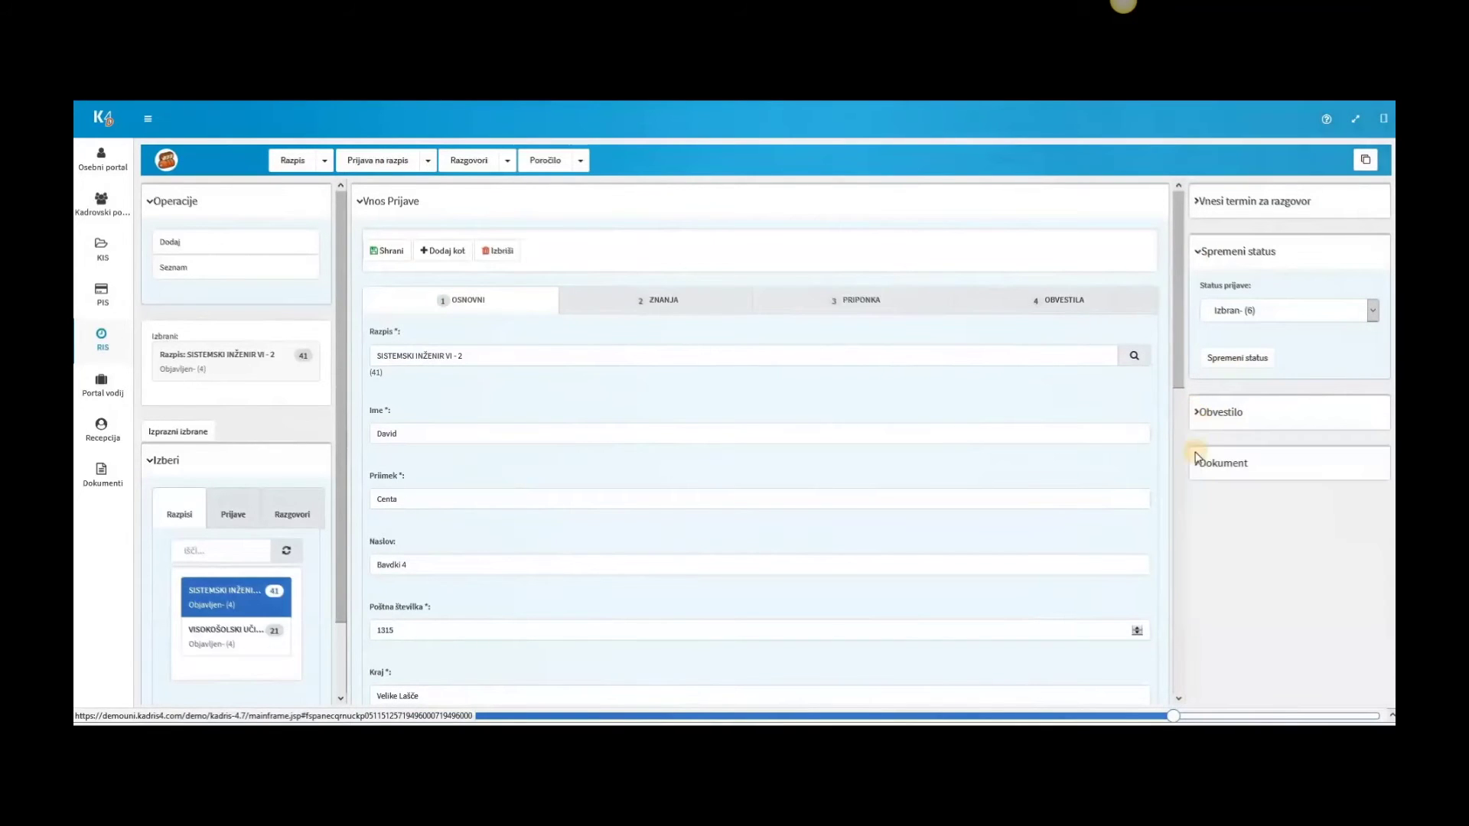
left_click(1197, 465)
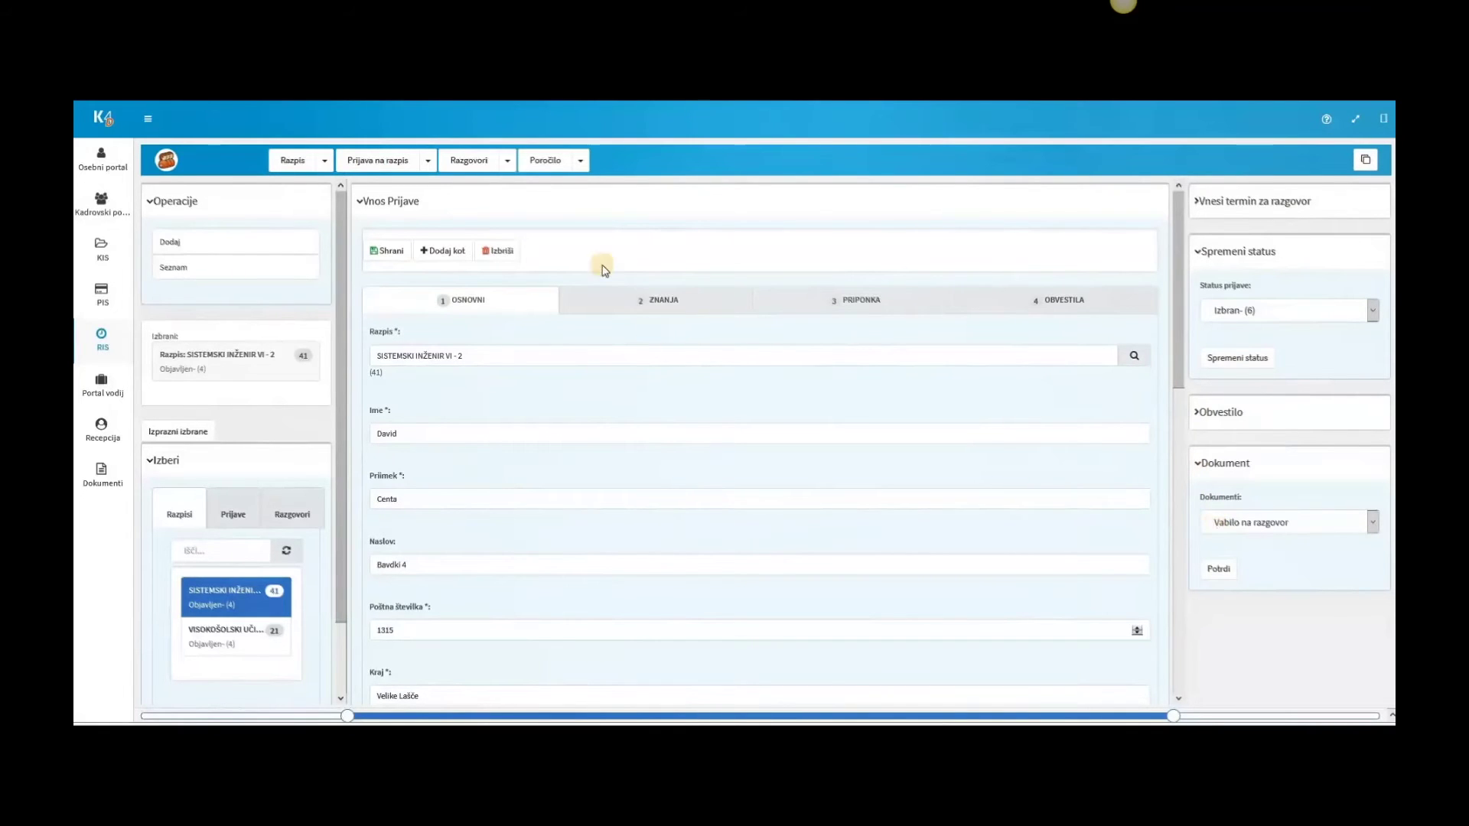
Generate the report on postings and applications (Poročilo o razpisu in prijavah) and widen its display area.
left_click(580, 162)
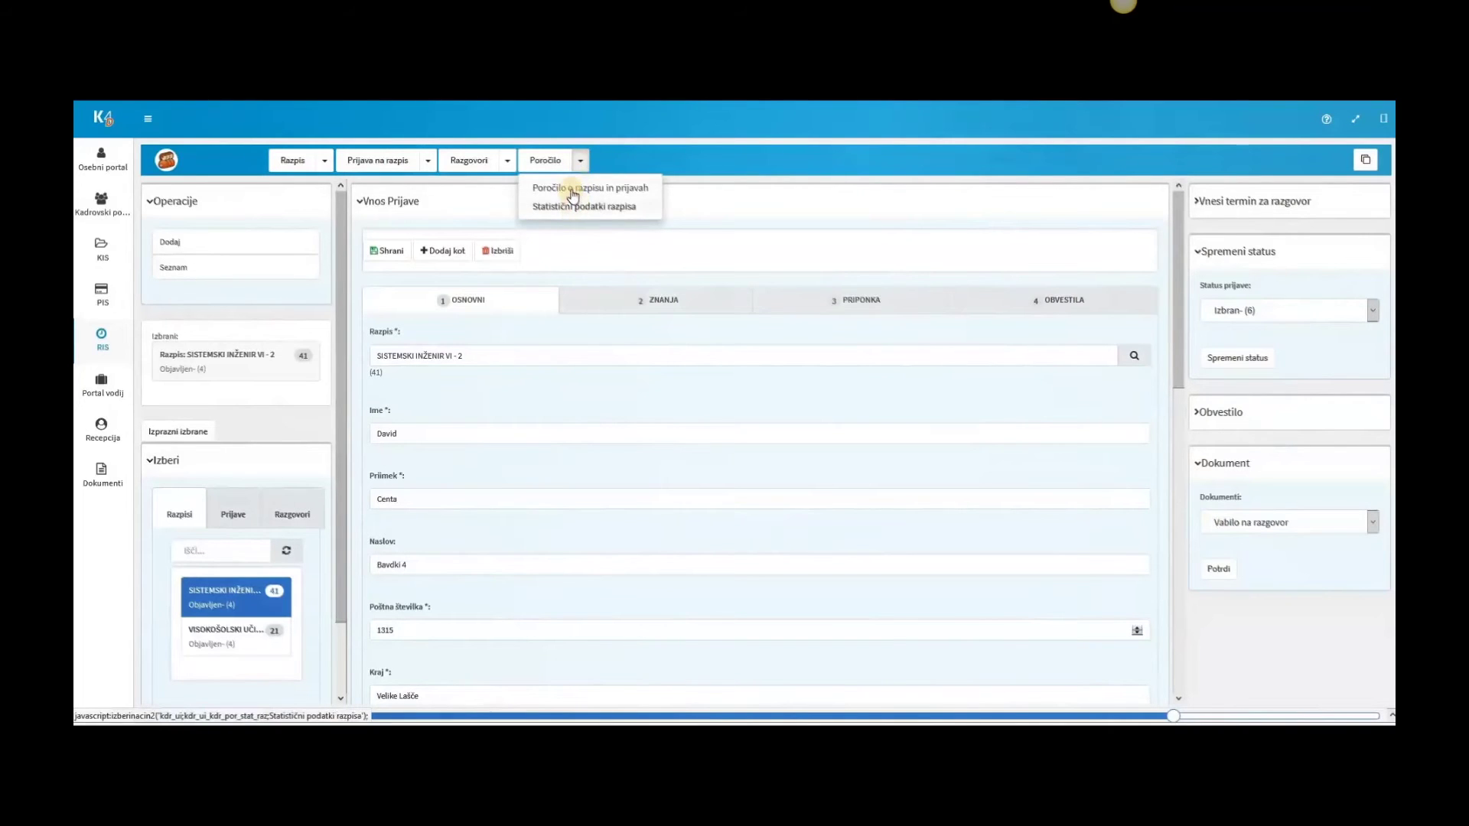
left_click(573, 191)
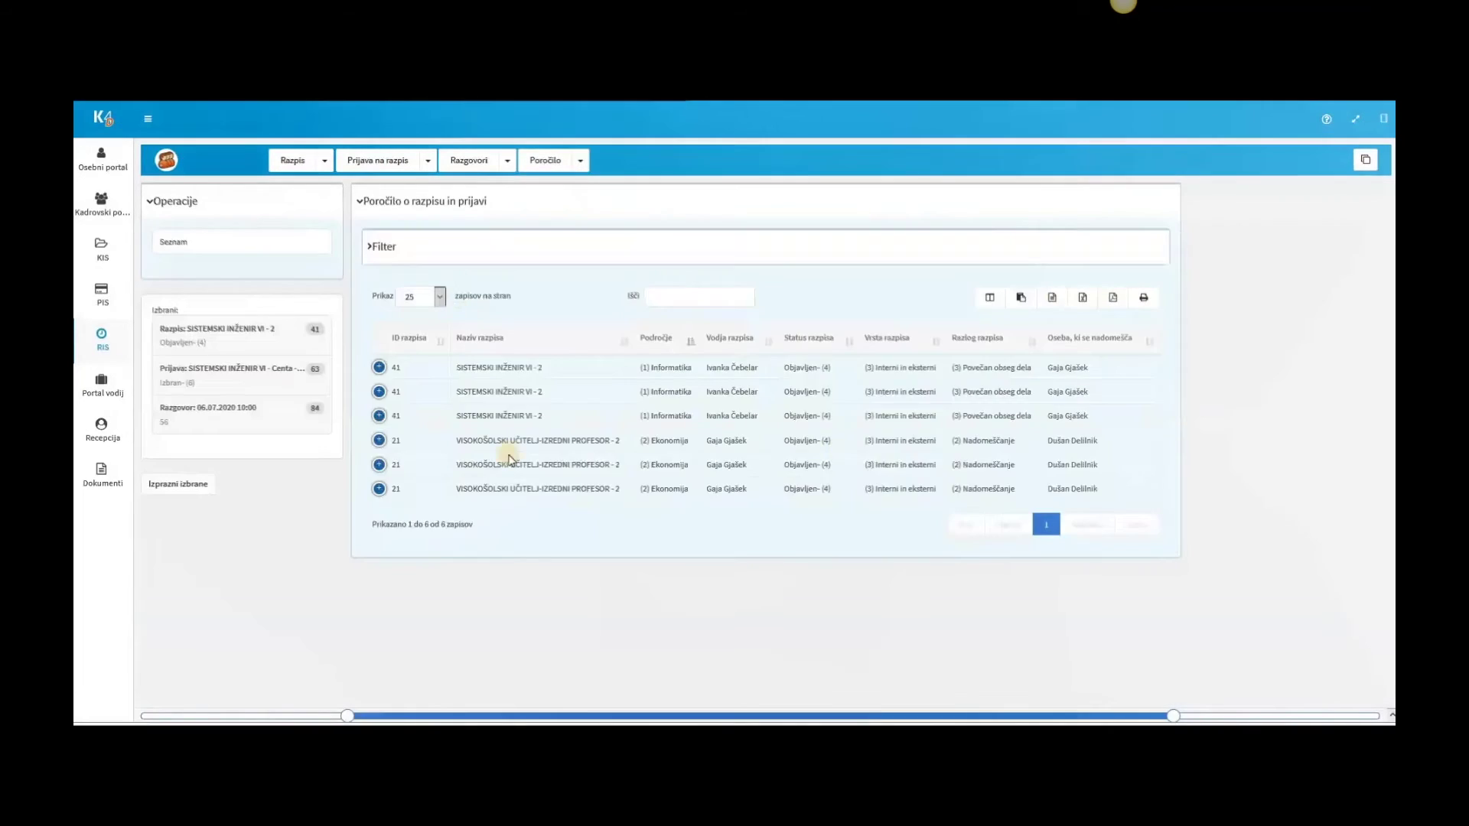
left_click(1299, 717)
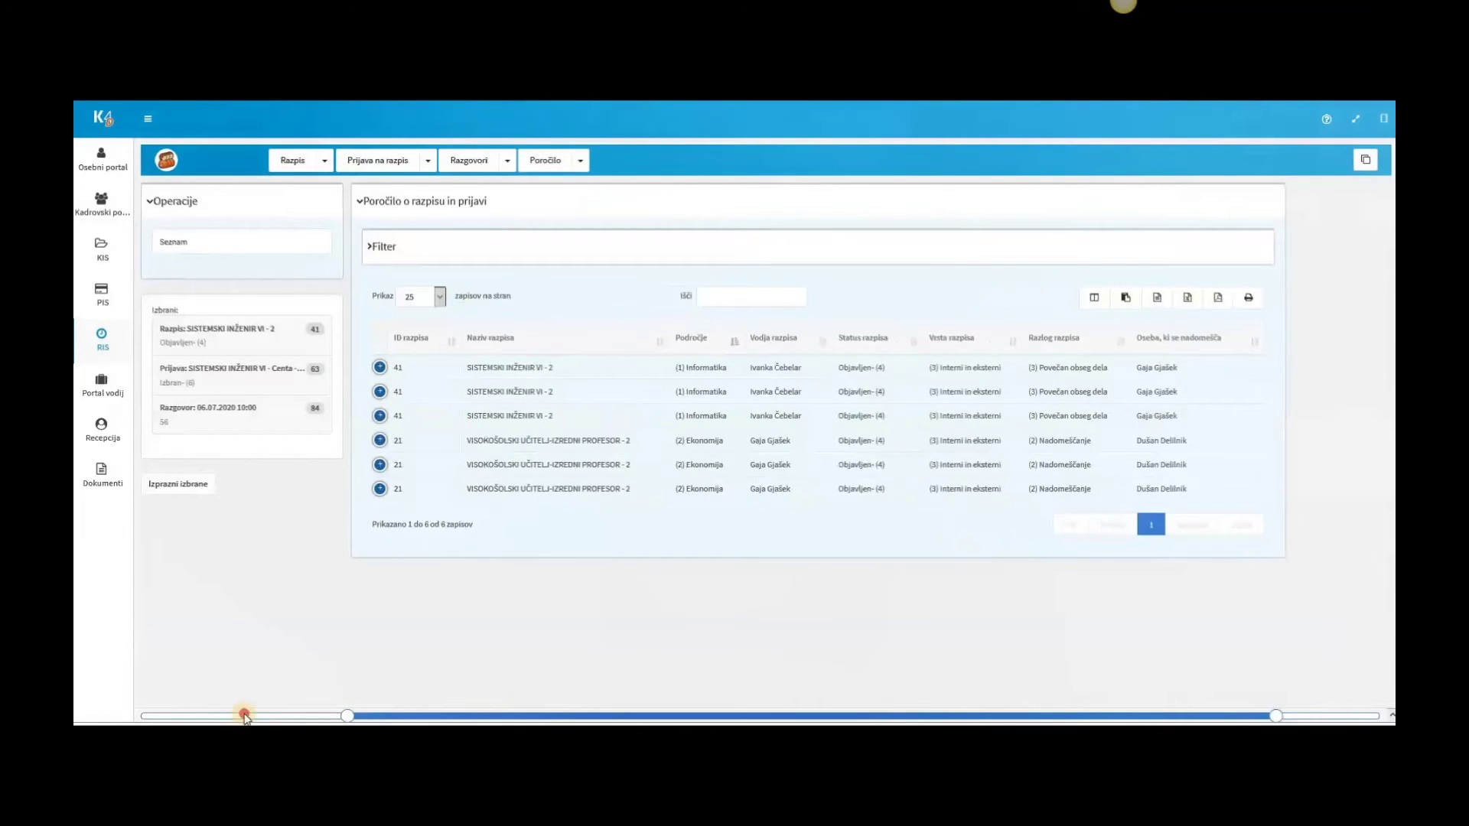
Hide the ID razpisa, Področje and Rok objave columns in the report and sort the rows by Ustreznost.
left_click(1094, 299)
left_click(1101, 332)
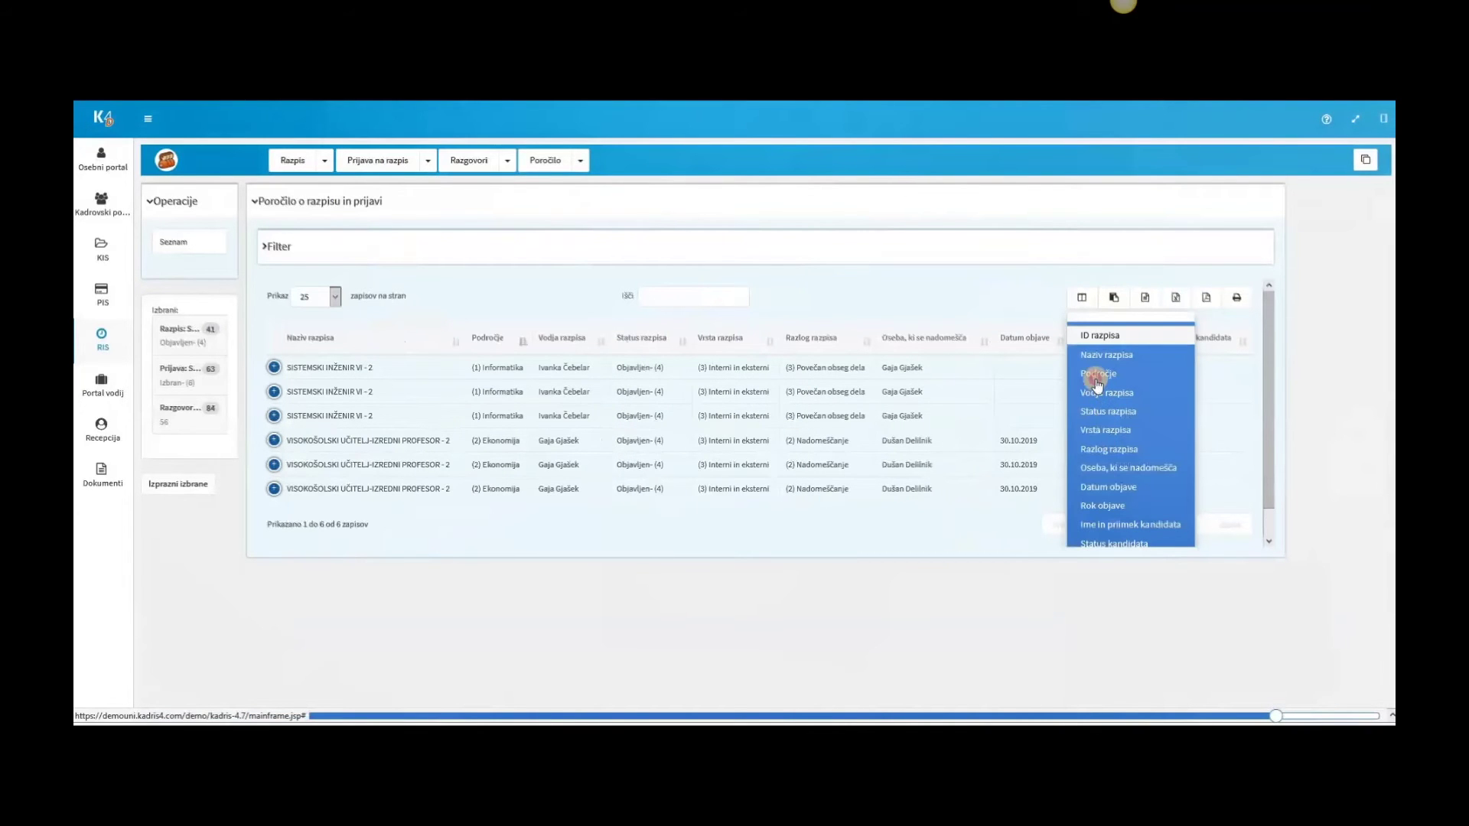
left_click(1098, 376)
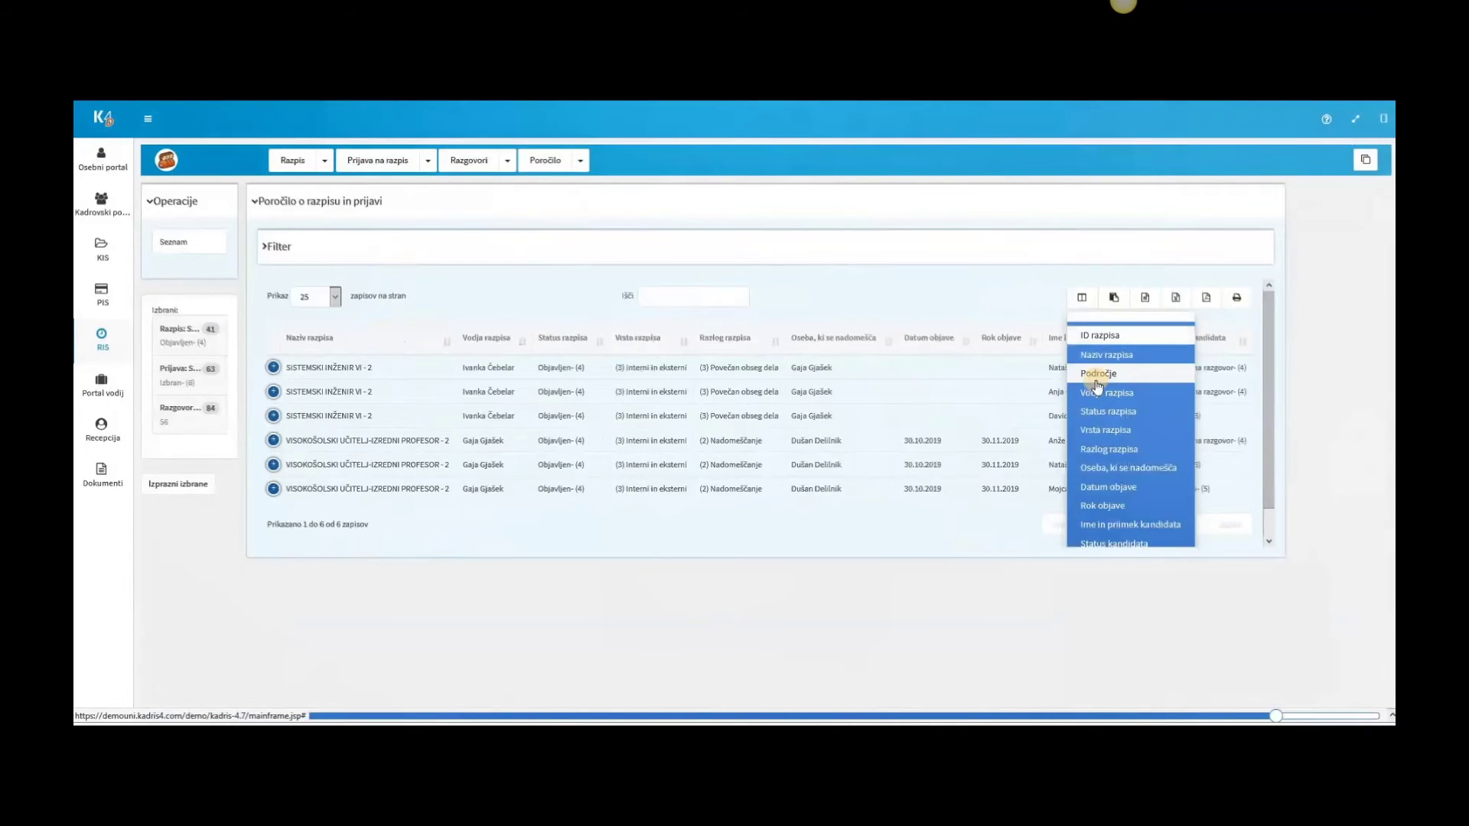
left_click(1103, 508)
left_click(1023, 621)
left_click(1220, 342)
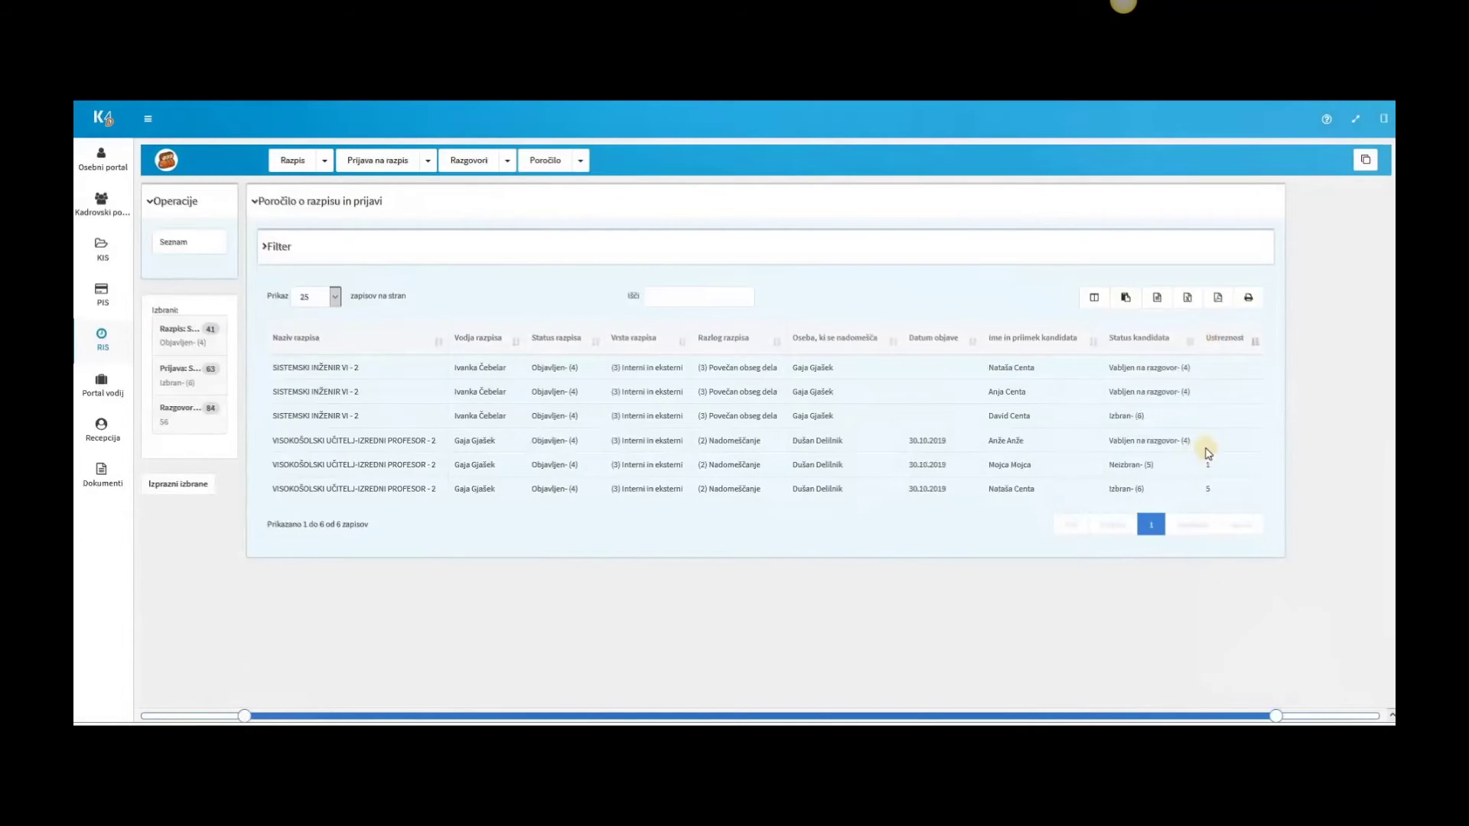
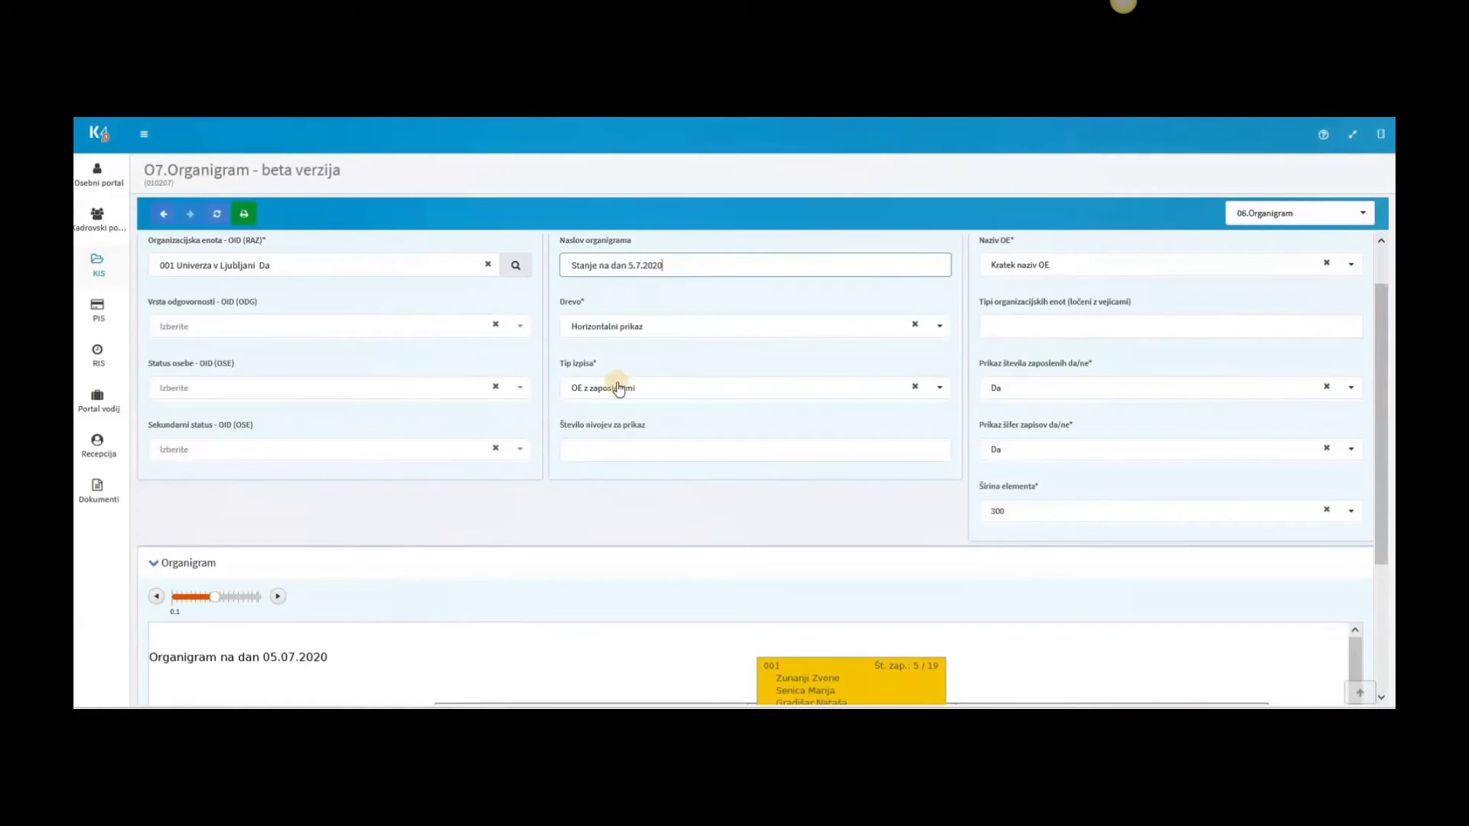
Set the organigram's Tip izpisa to OE s stroškovnimi mesti (iz RAZ) in zaposlenimi and Prikaz števila zaposlenih to Ne.
left_click(660, 388)
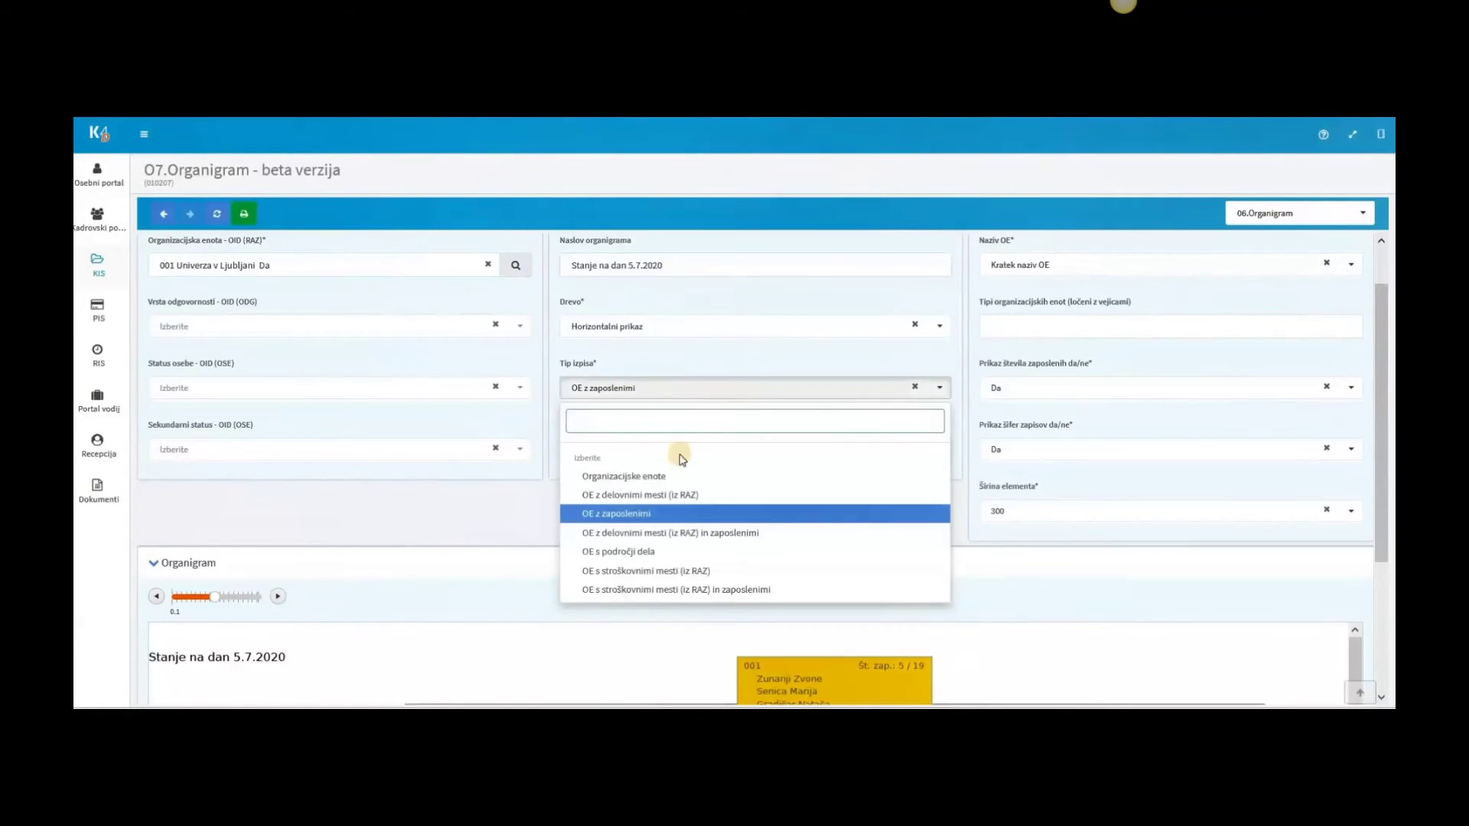
left_click(629, 590)
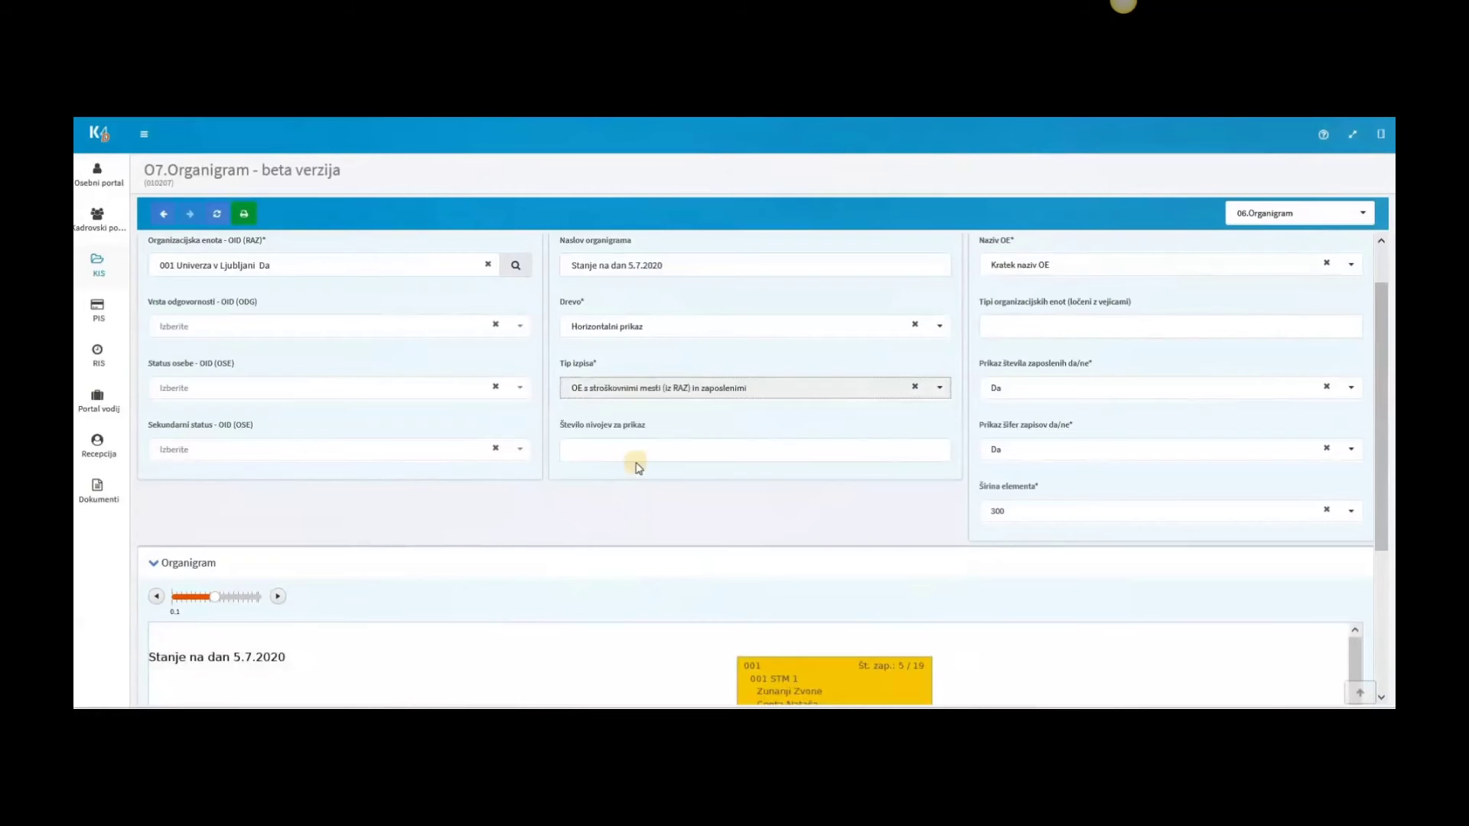
left_click(1387, 487)
left_click_drag(1386, 484, 1296, 427)
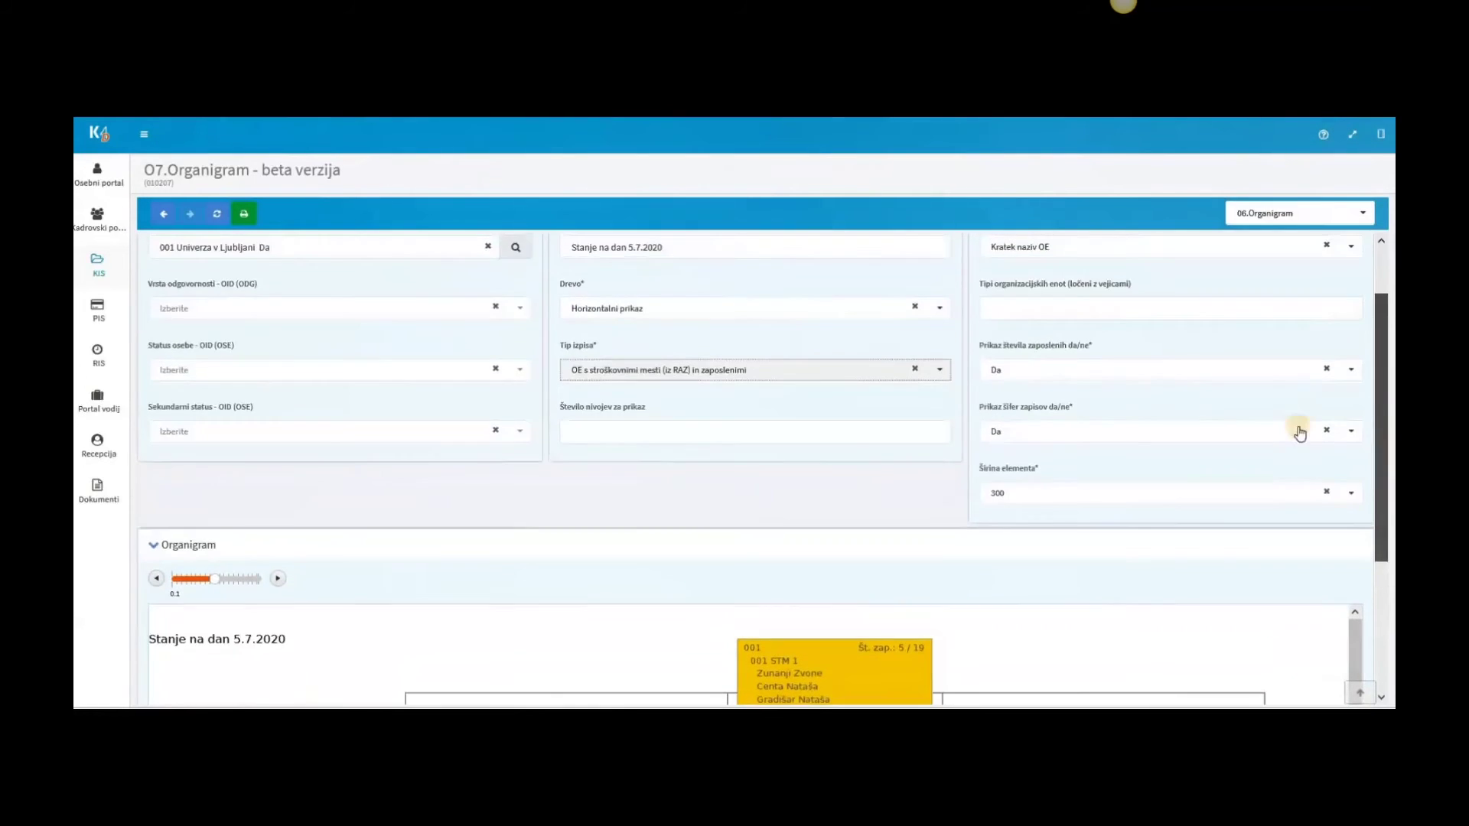
left_click(1070, 366)
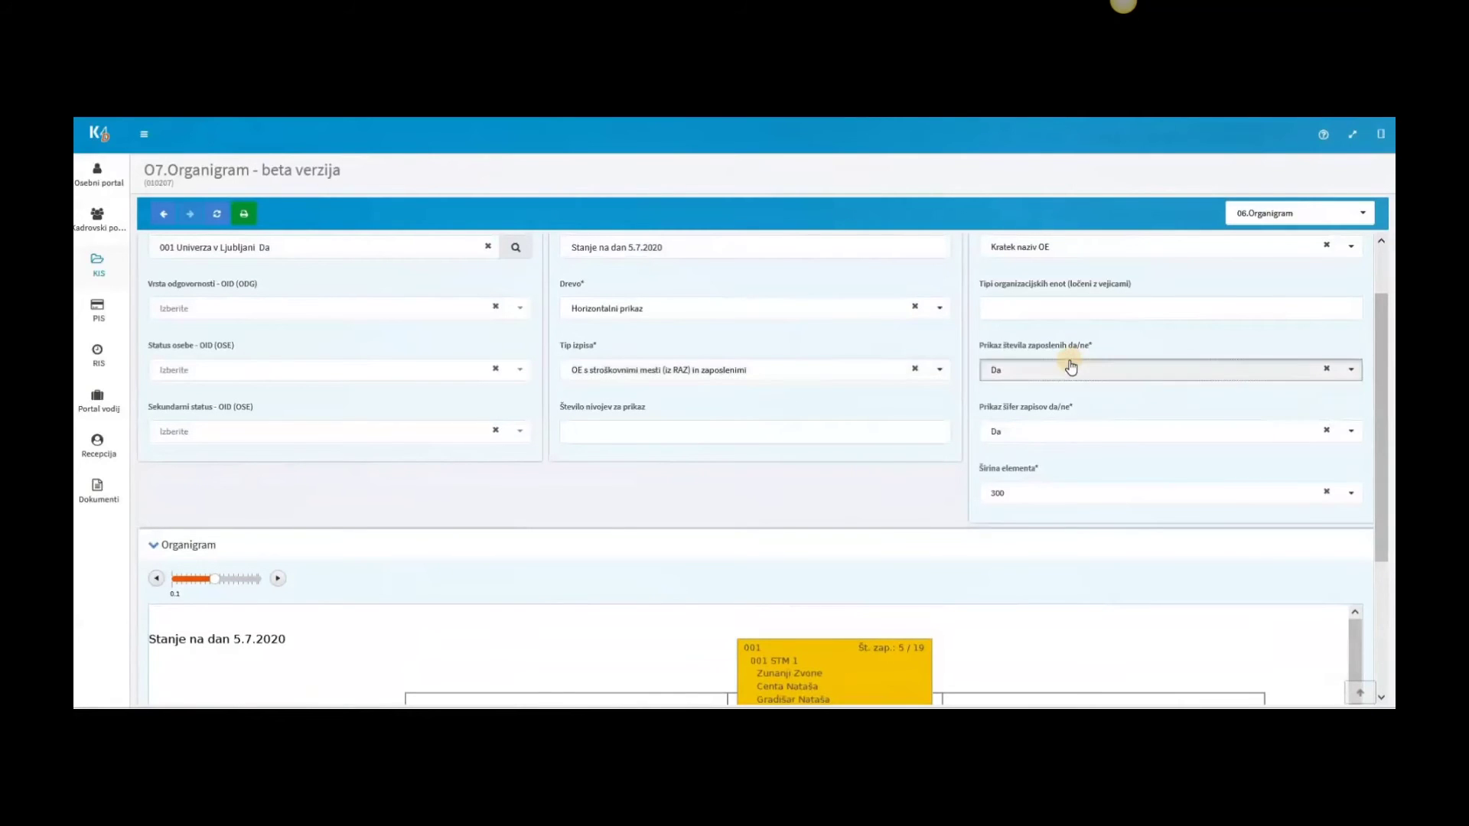
left_click(1025, 484)
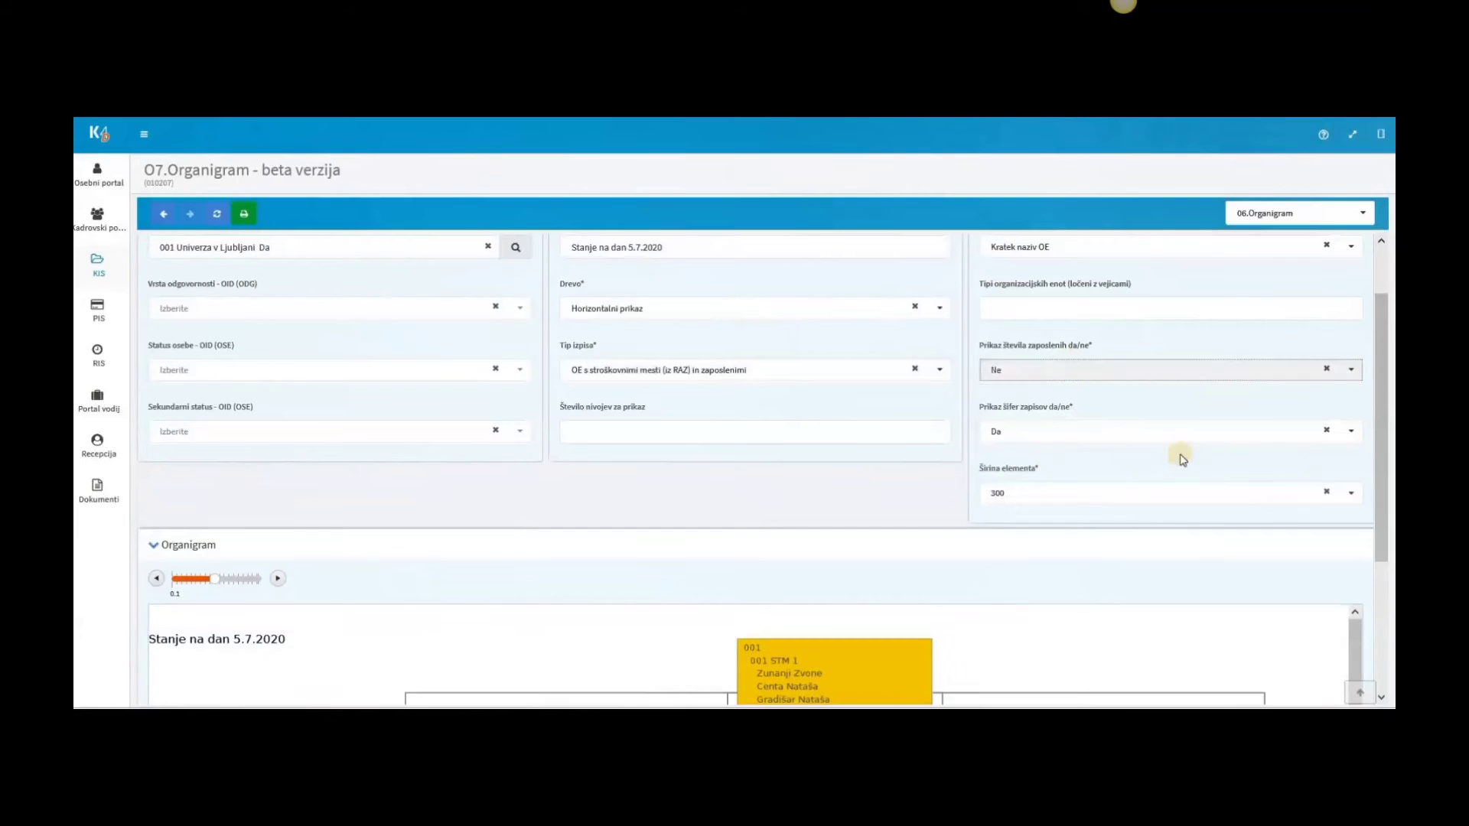
Set the organigram's Prikaz šifer zapisov option to Ne.
left_click_drag(1379, 434, 1379, 492)
left_click(1071, 331)
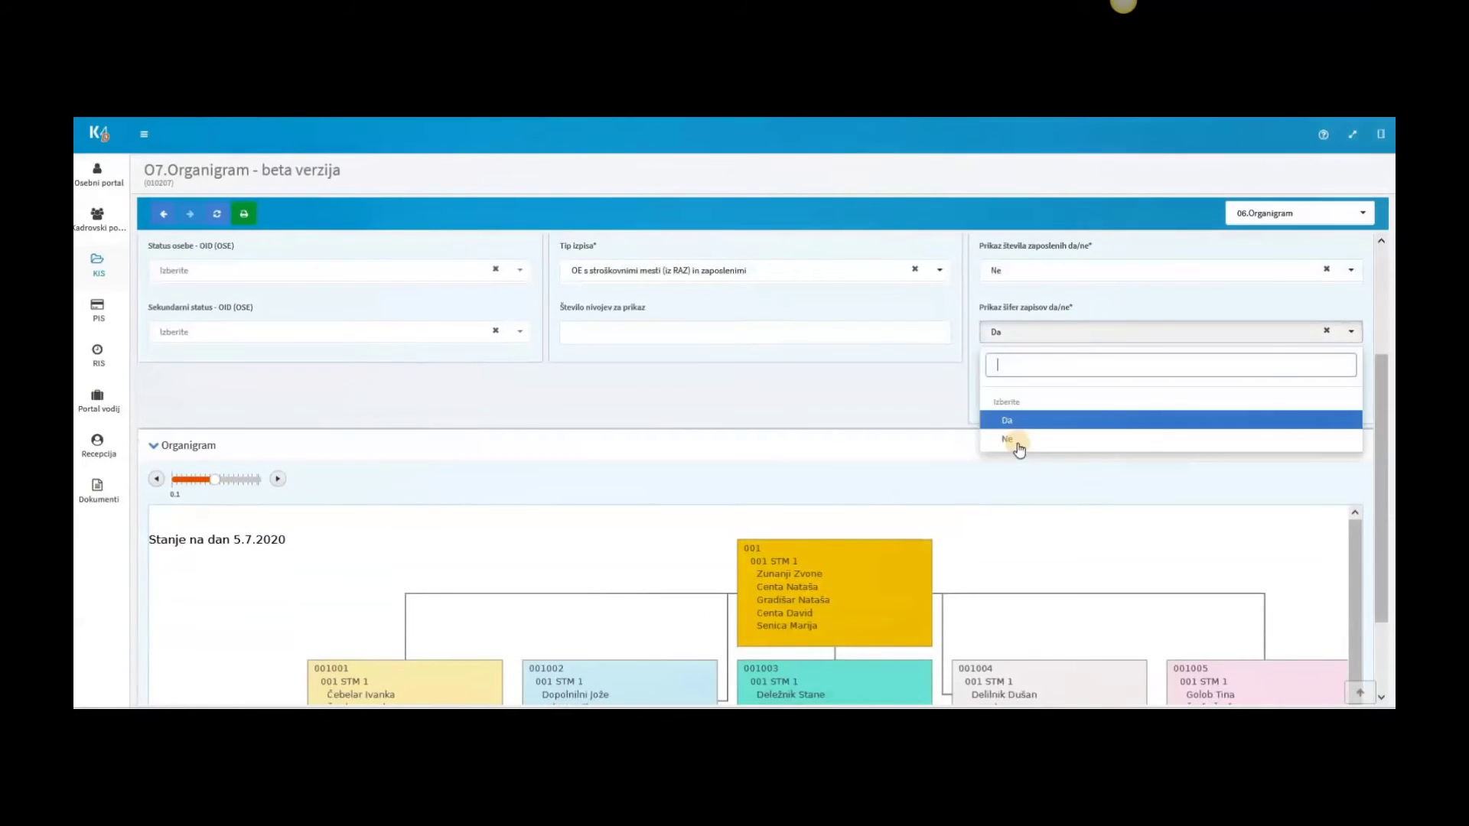
left_click(1019, 441)
Export the organigram as the PDF Stanje na dan 5.7.2020.pdf and open it with Firefox.
left_click_drag(1386, 426, 1382, 482)
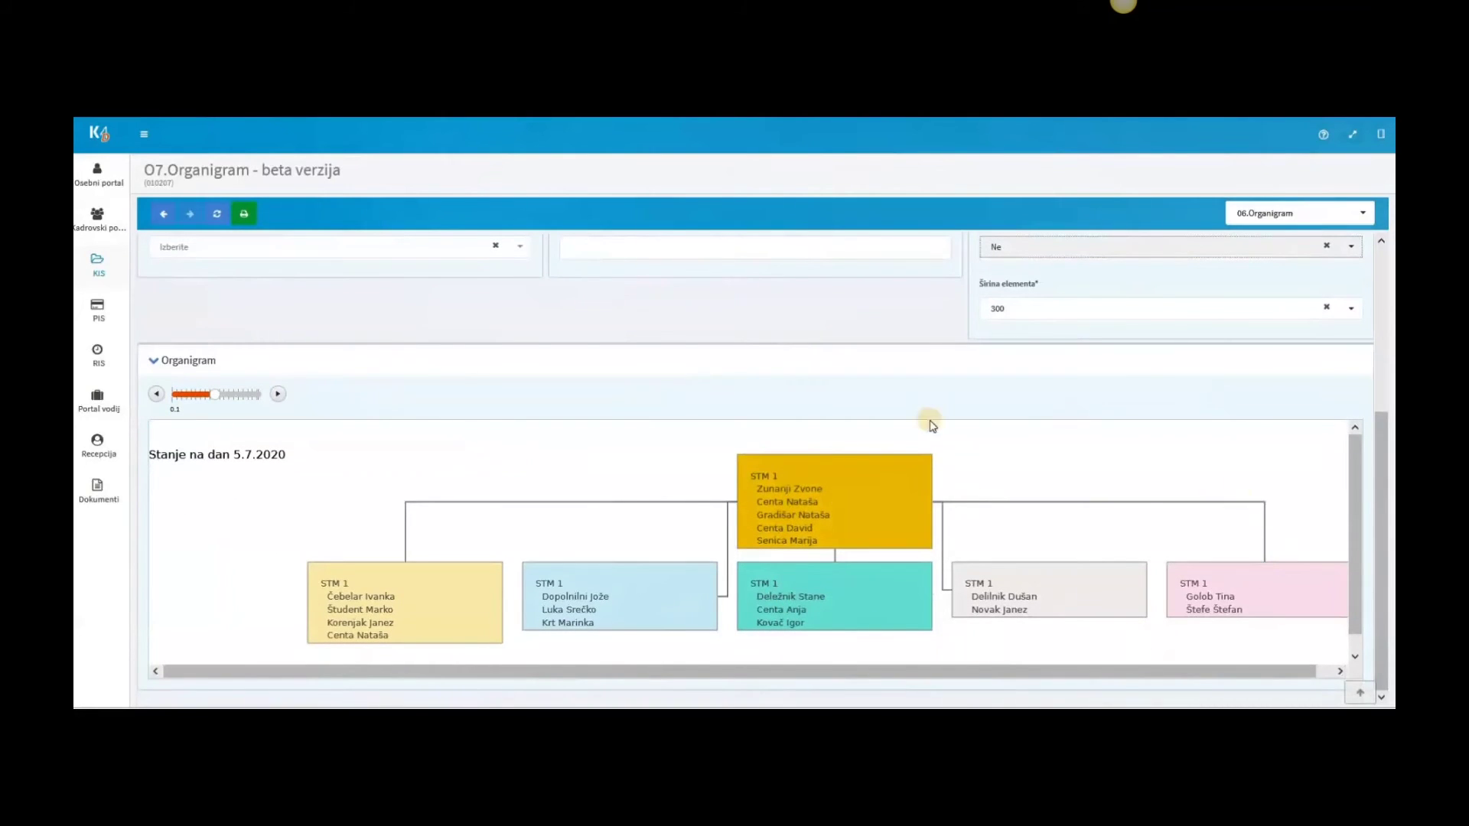
left_click(244, 215)
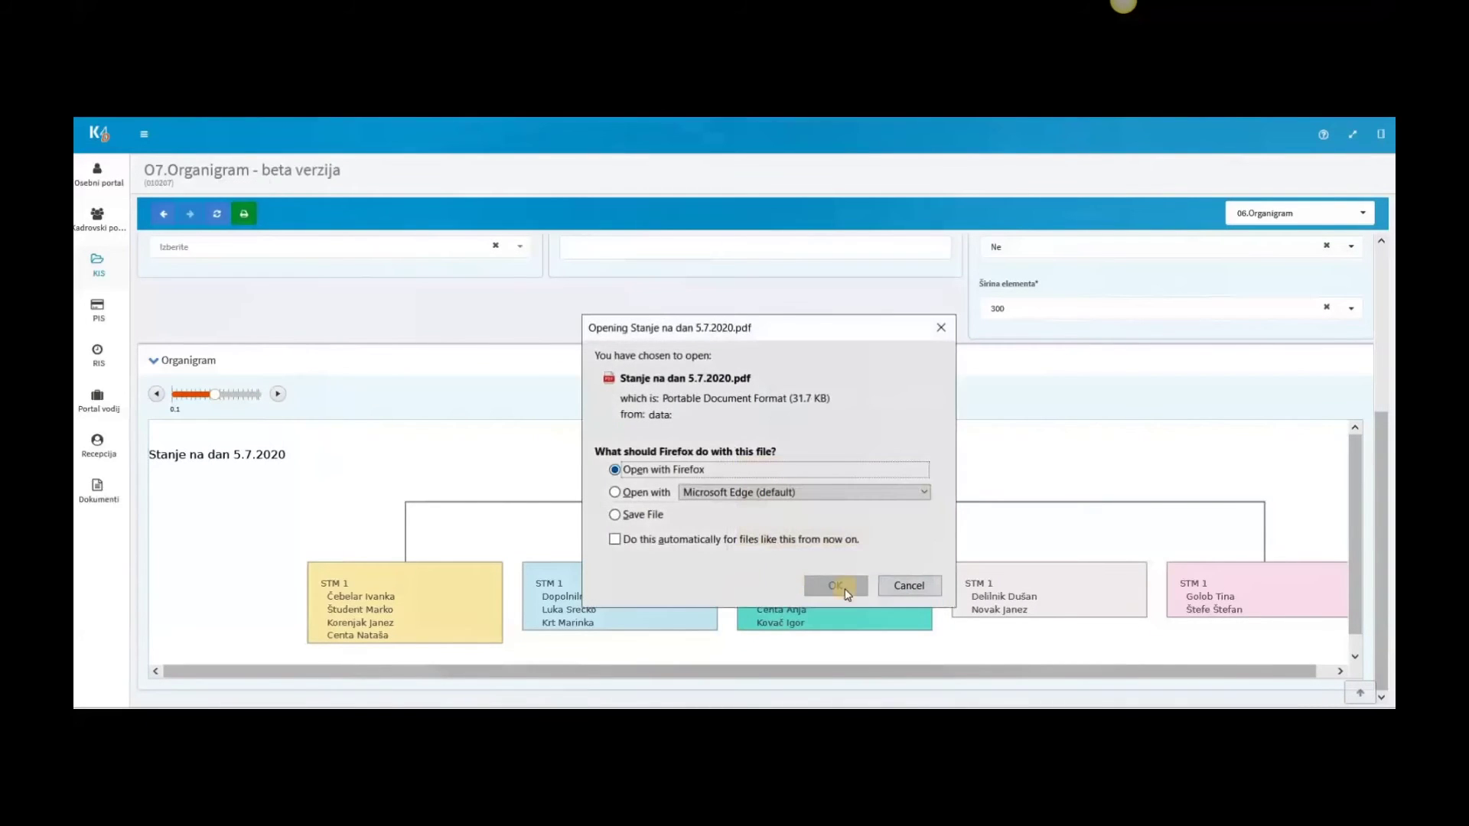
left_click(835, 586)
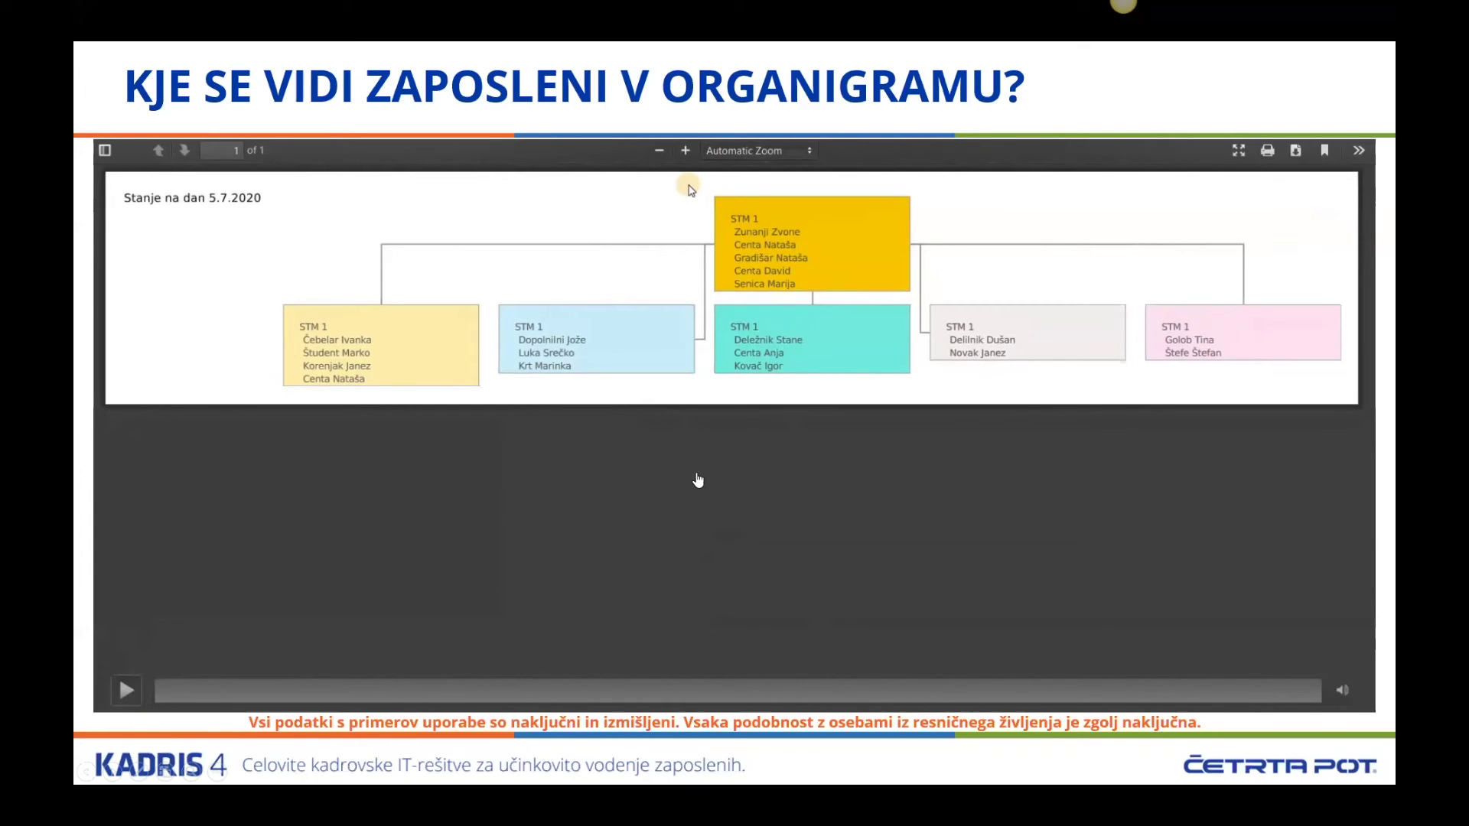
key("Right")
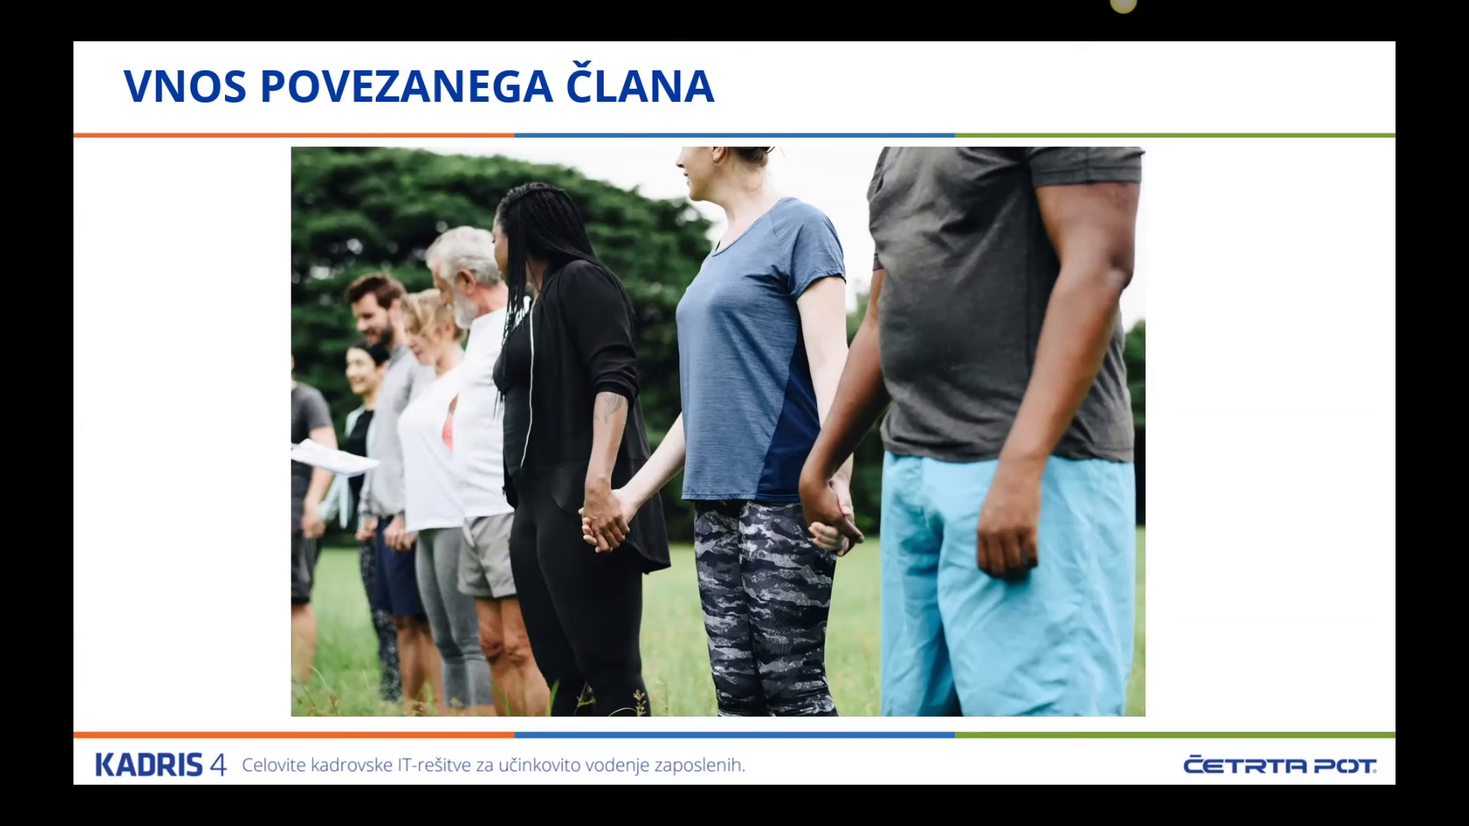
left_click(446, 482)
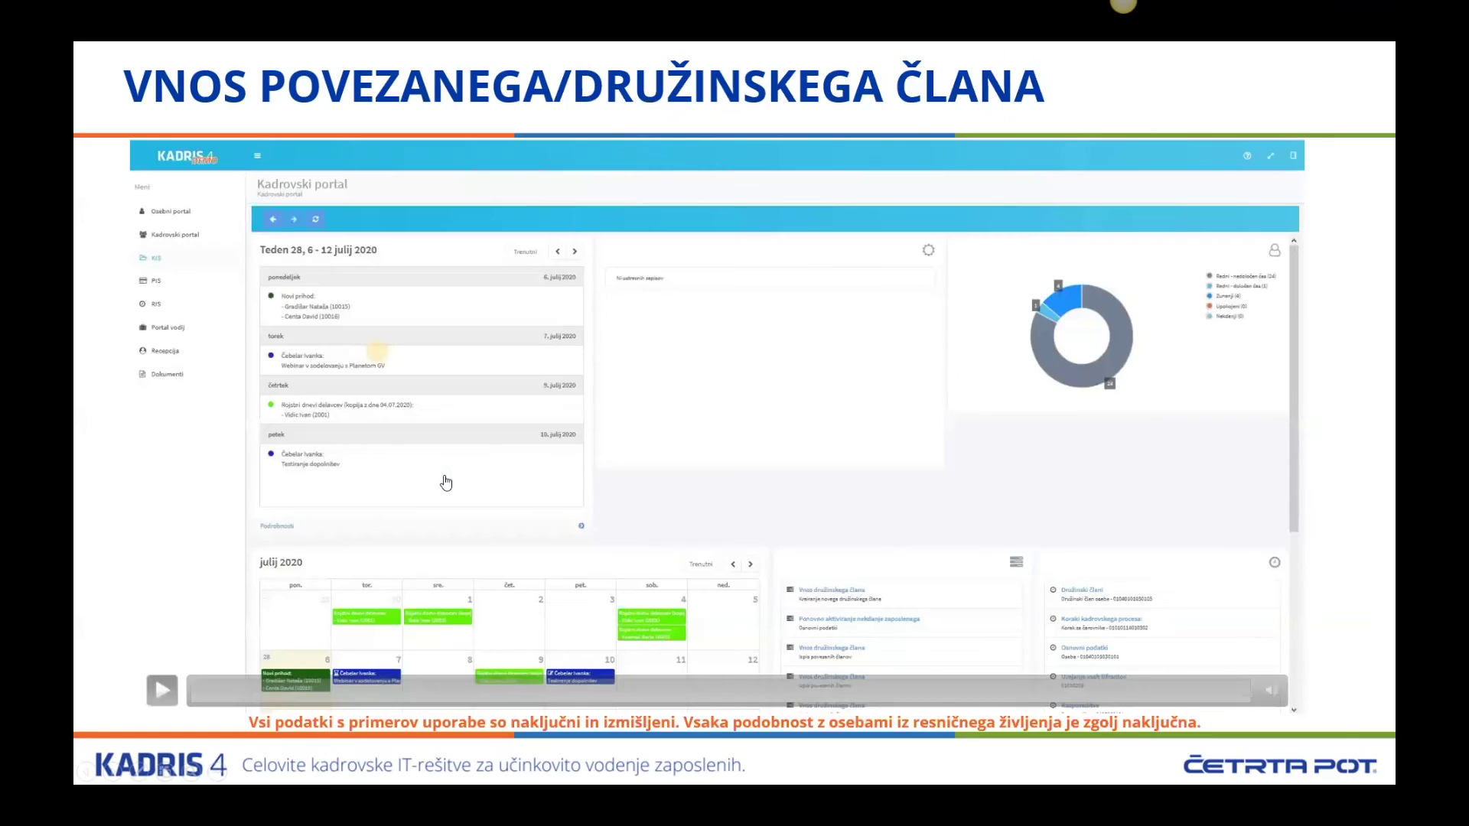
left_click(159, 690)
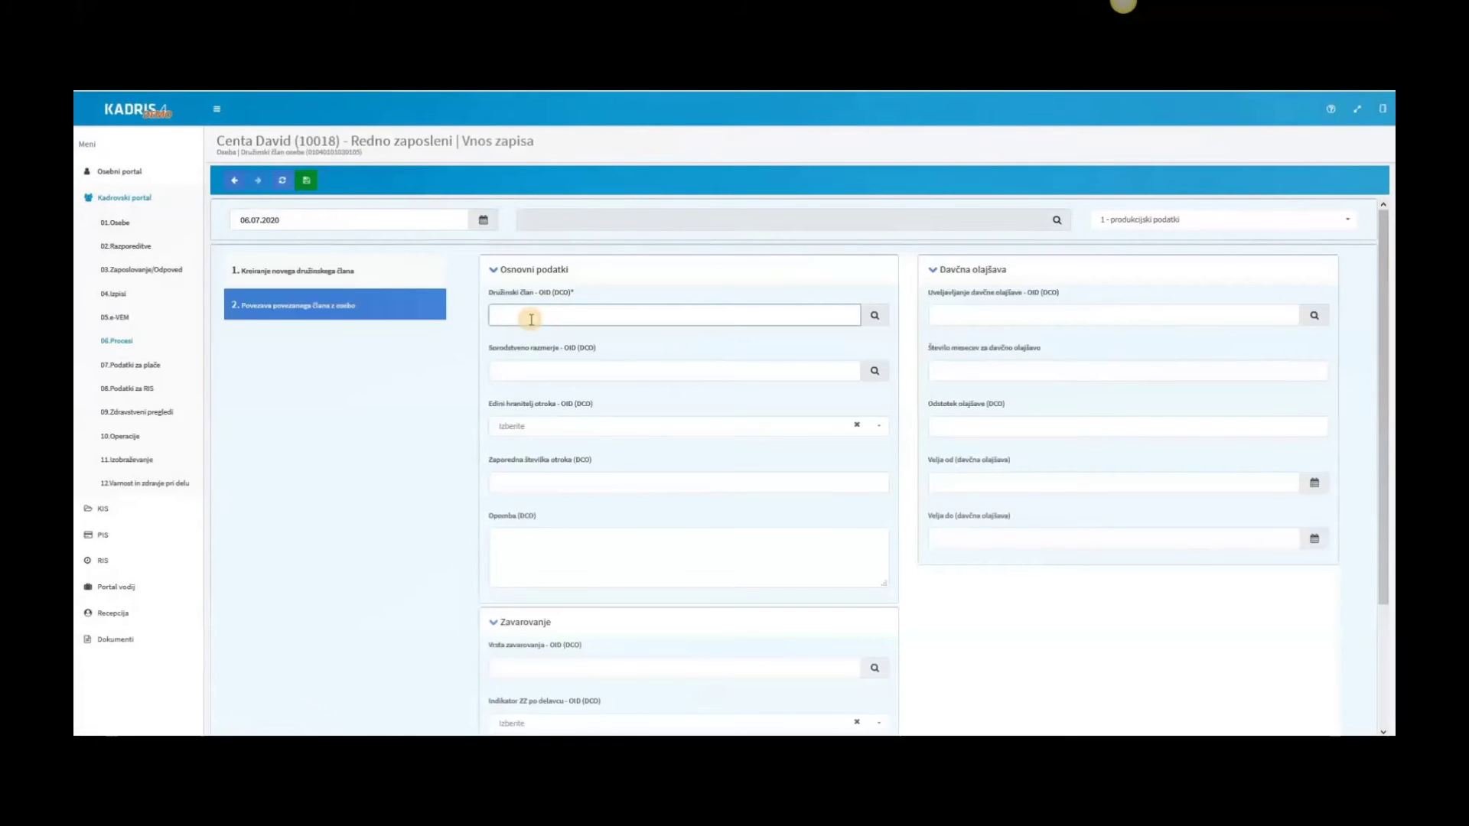
Link the second matching family member to the employee and set the relationship to 2 Otrok (zakonski otroci, nezakonski otroci, posvojenci).
type("laž")
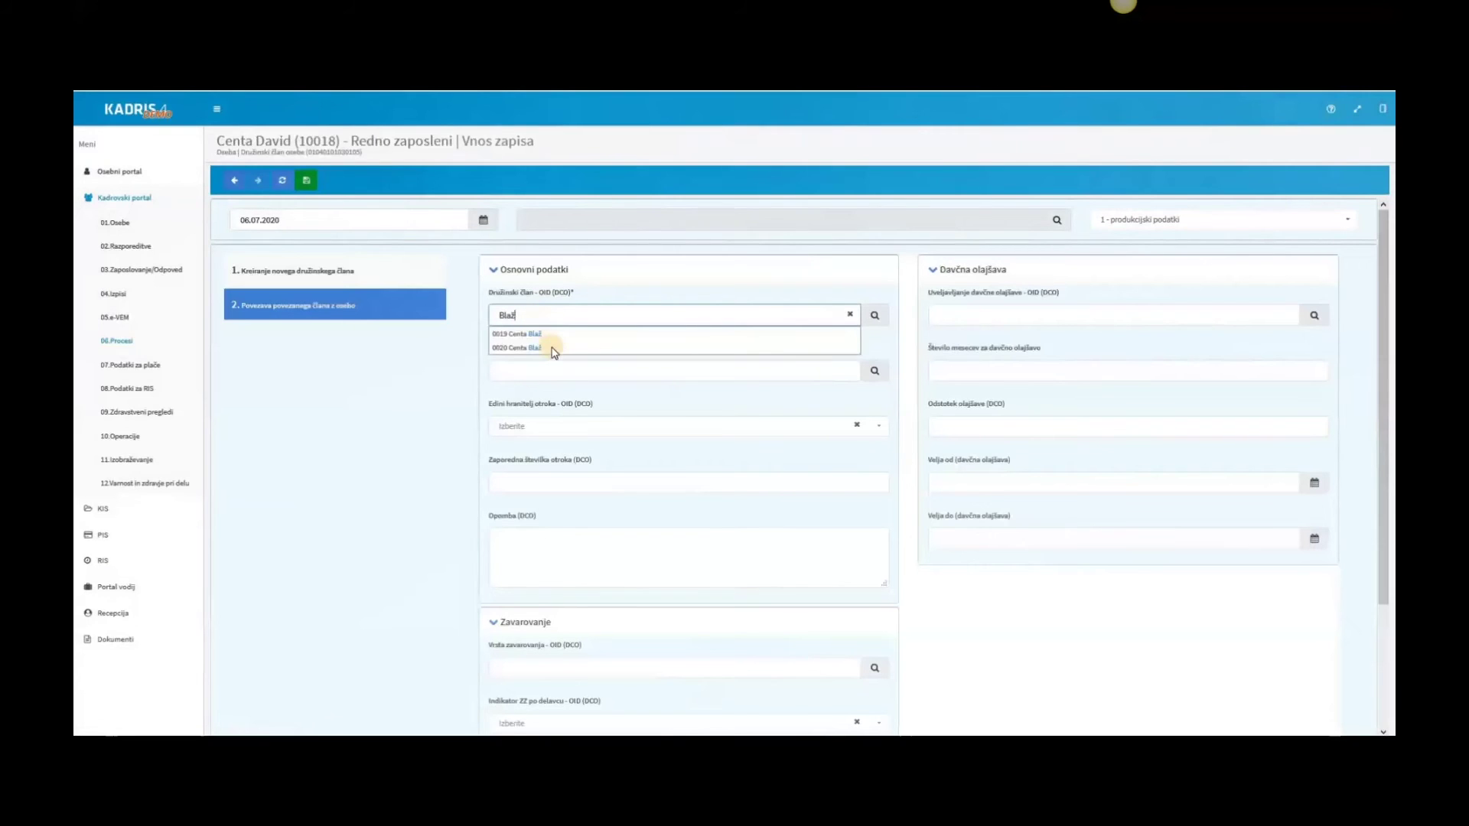
left_click(552, 348)
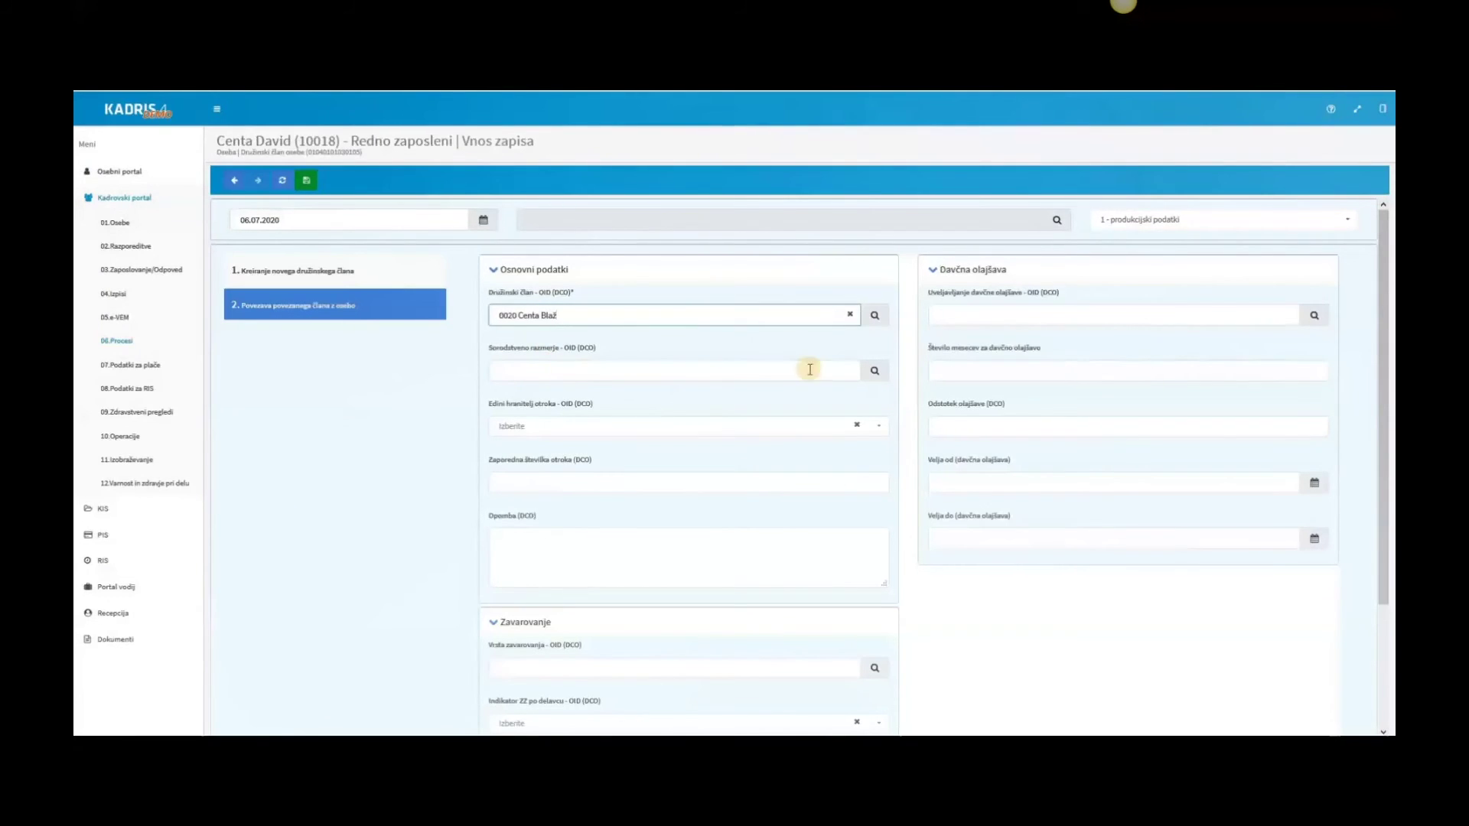
left_click(872, 375)
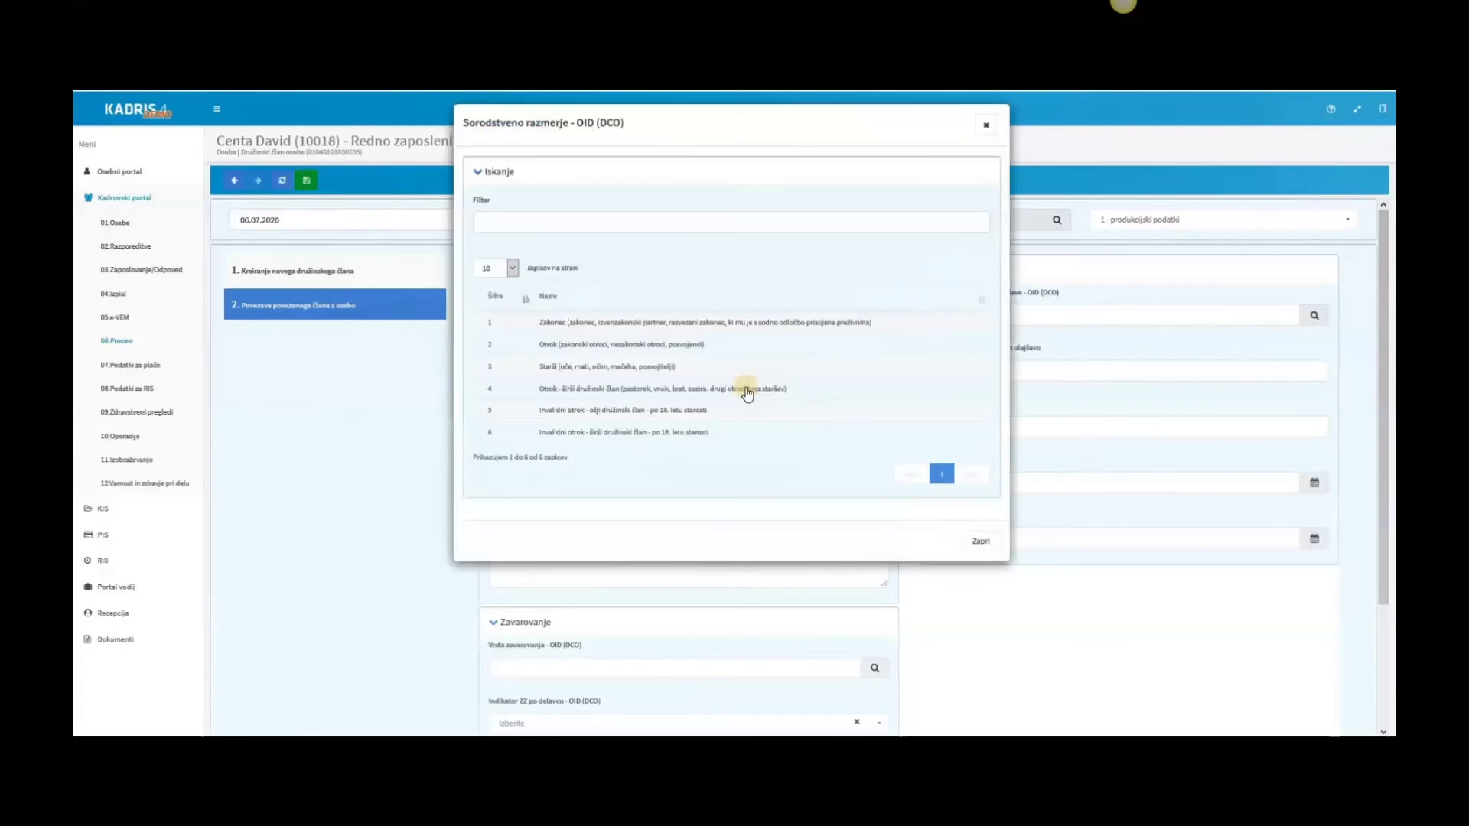
left_click(572, 354)
left_click(563, 483)
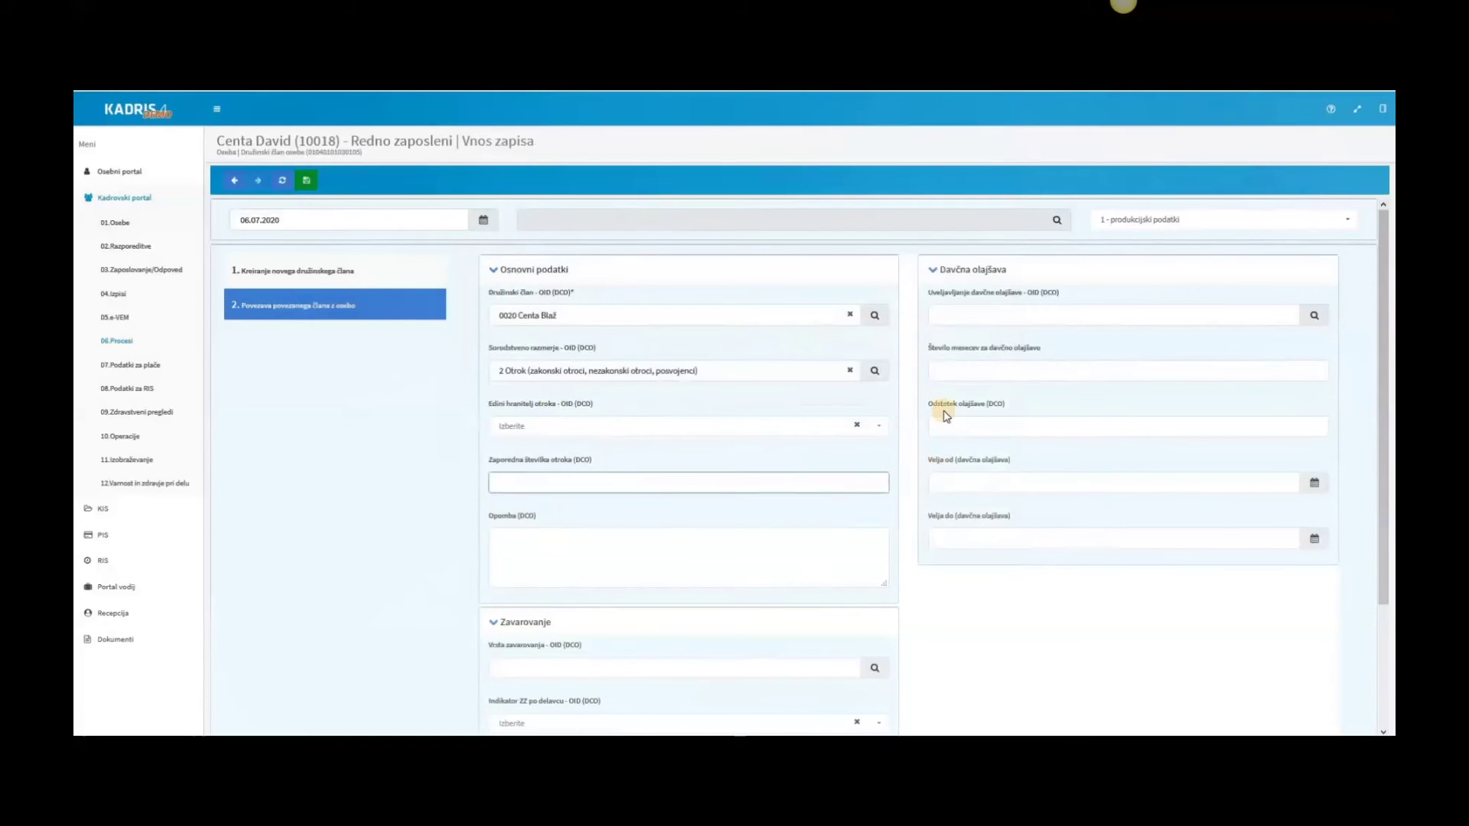
Set the tax relief claim to A2 - otrok do 26 leta starosti, ki nadaljuje šolanje na srednji, višji ali visoki stopnji.
left_click(1255, 319)
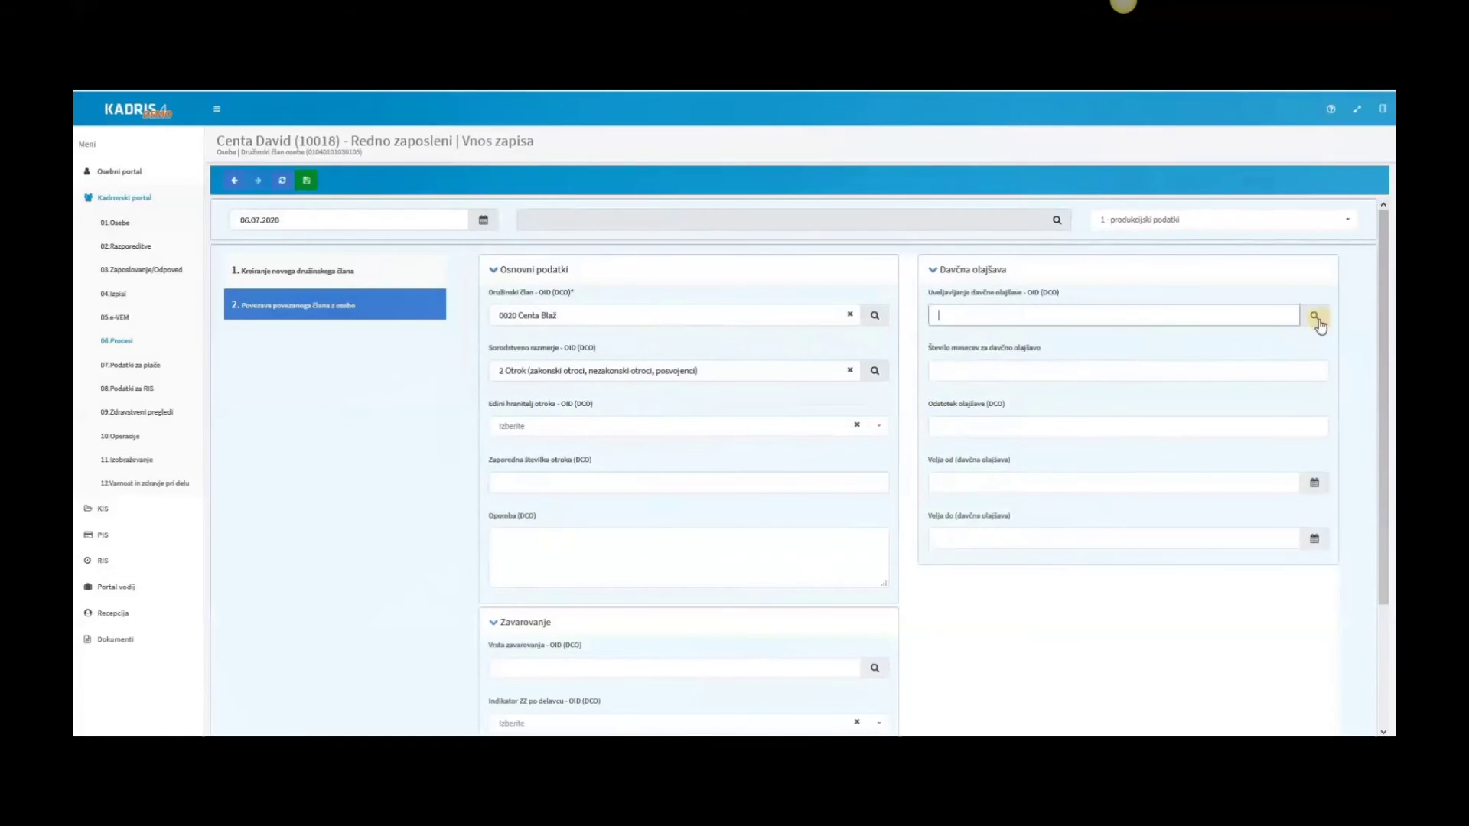
left_click(1313, 321)
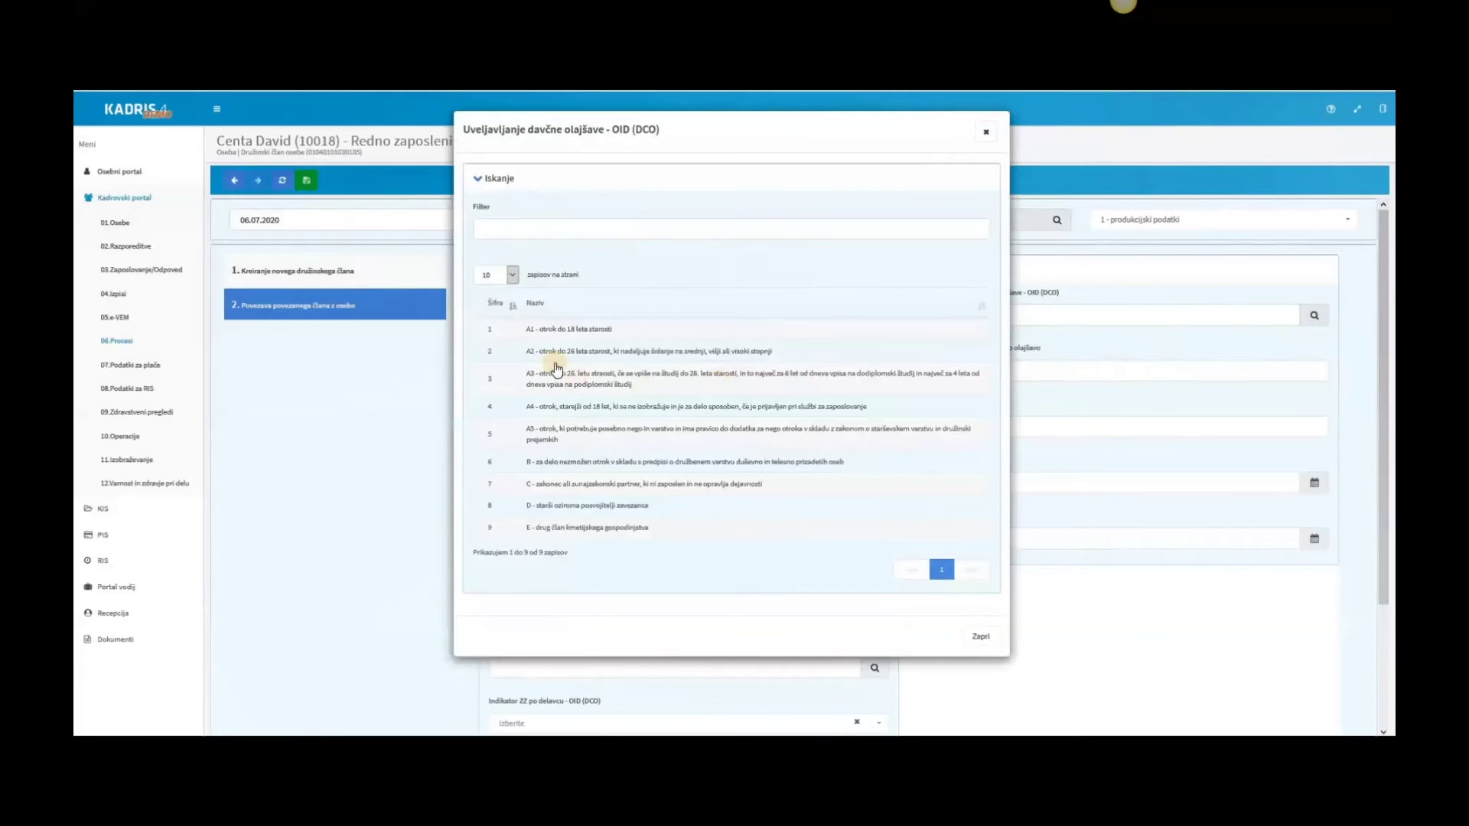
left_click(552, 353)
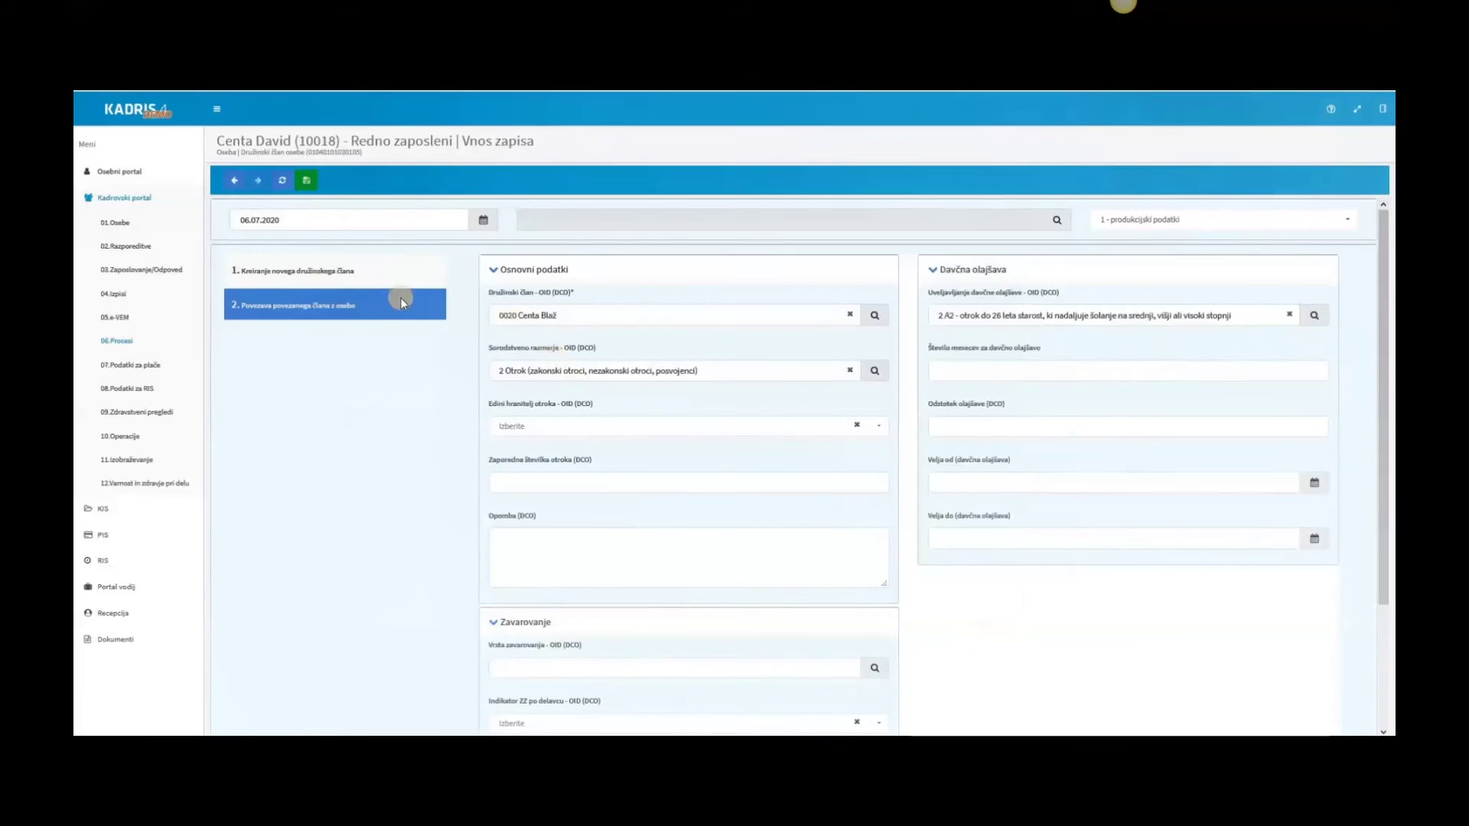
Save the linked family member record and conclude the family member entry process.
left_click(304, 182)
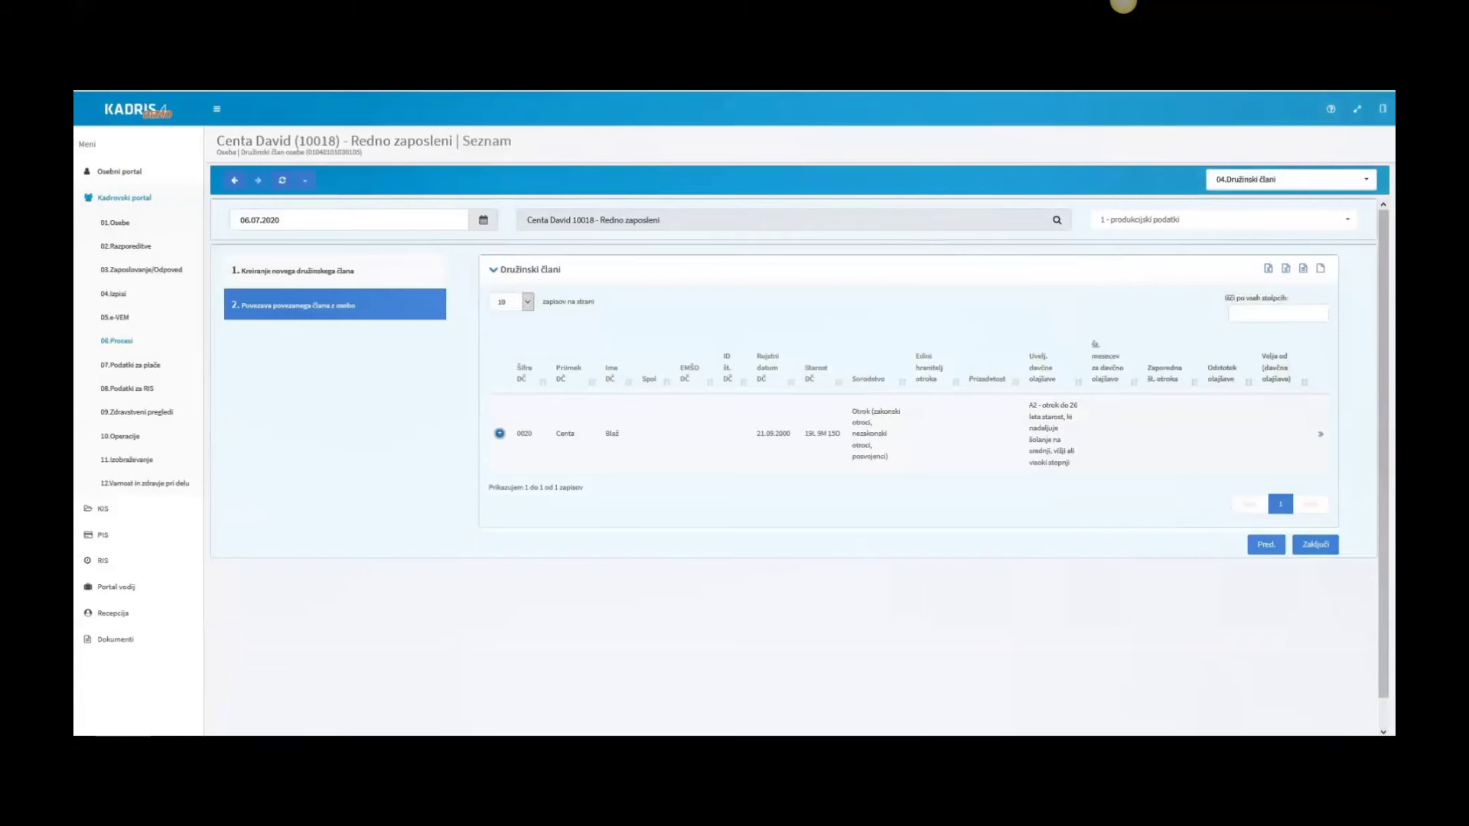
left_click(1314, 544)
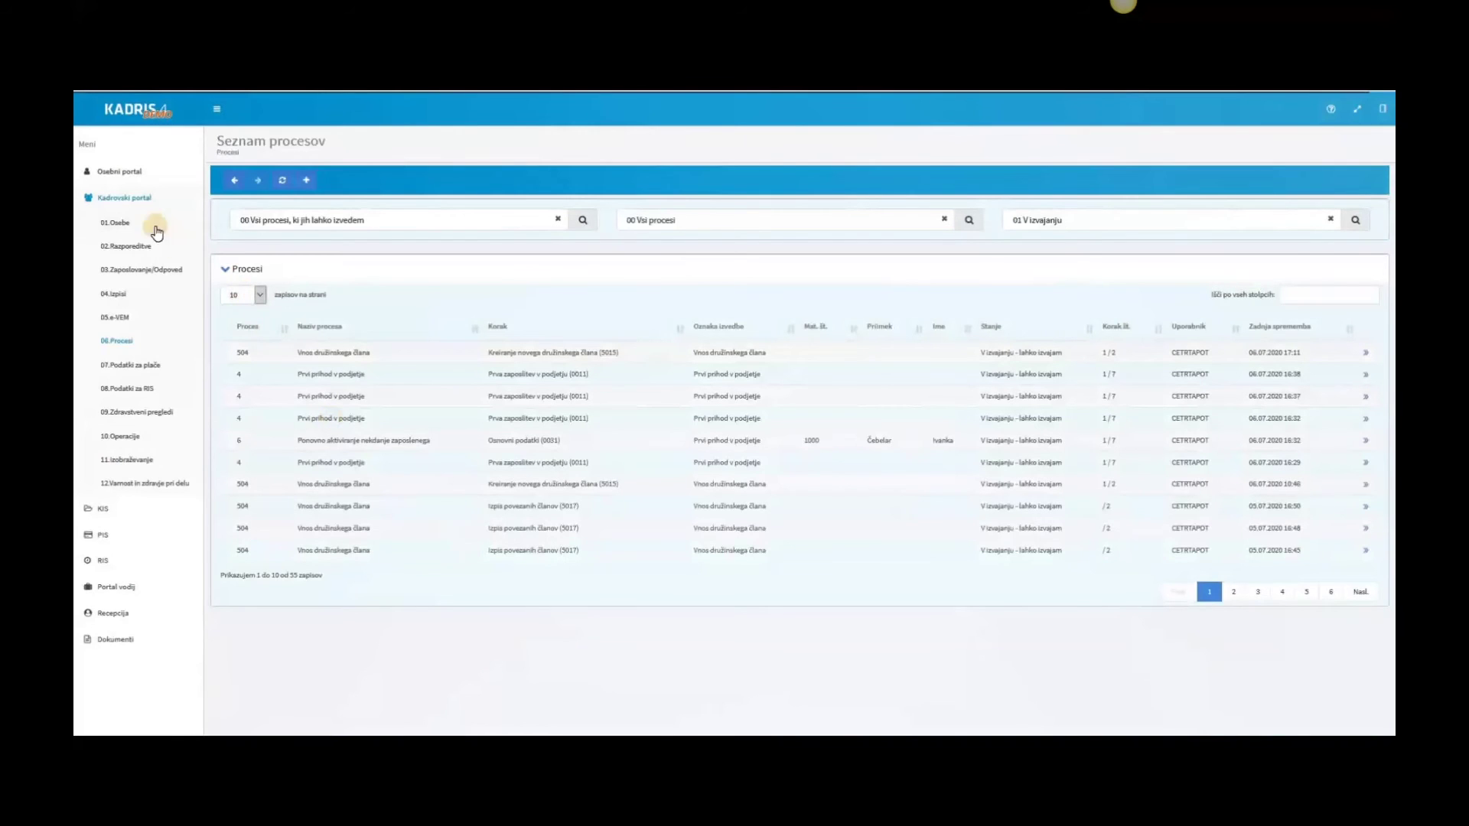
Open the employee's record and show its family members (04.Družinski člani).
left_click(120, 223)
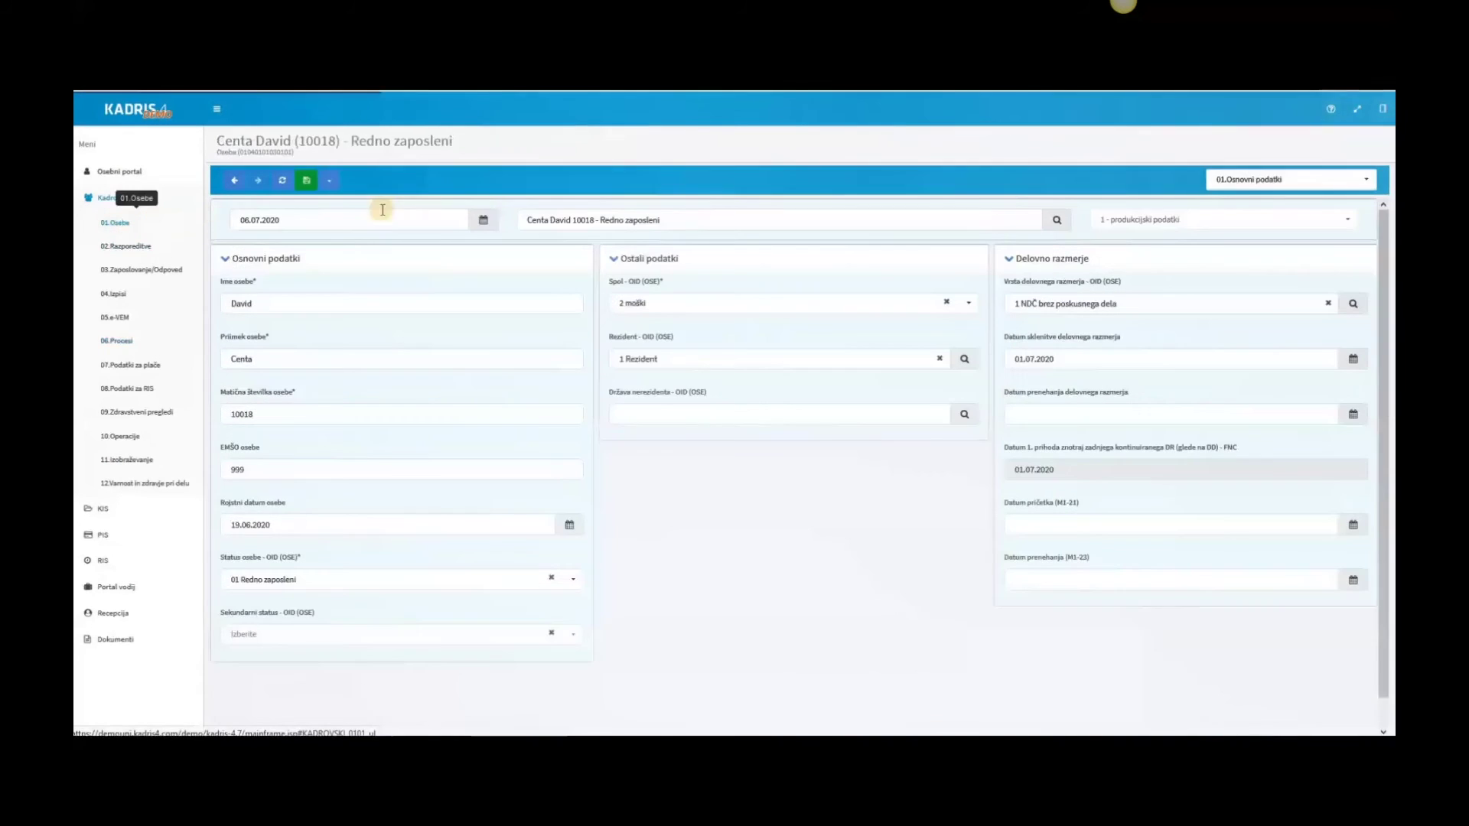
left_click(1246, 181)
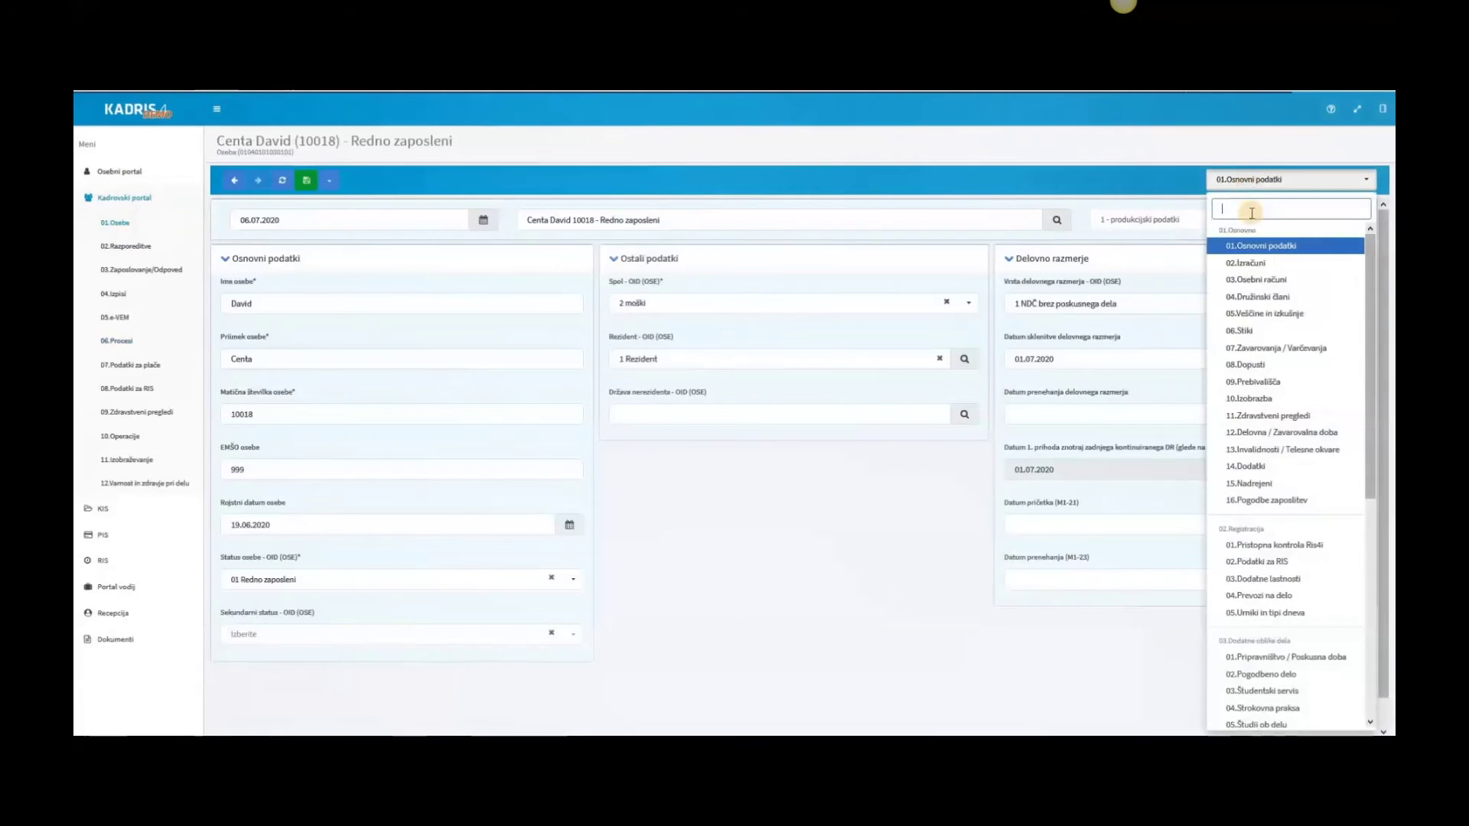
left_click(1257, 297)
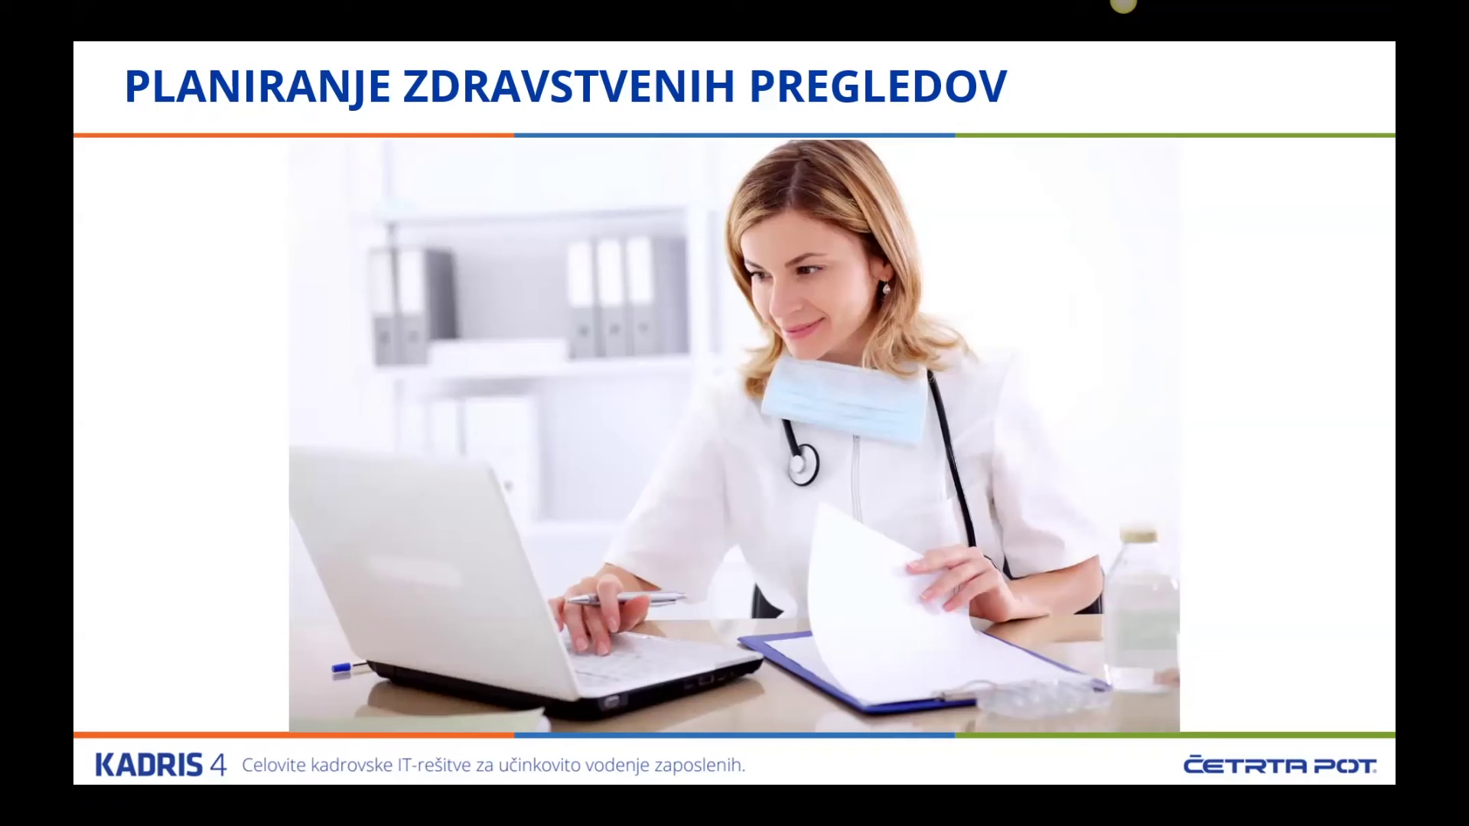
left_click(566, 315)
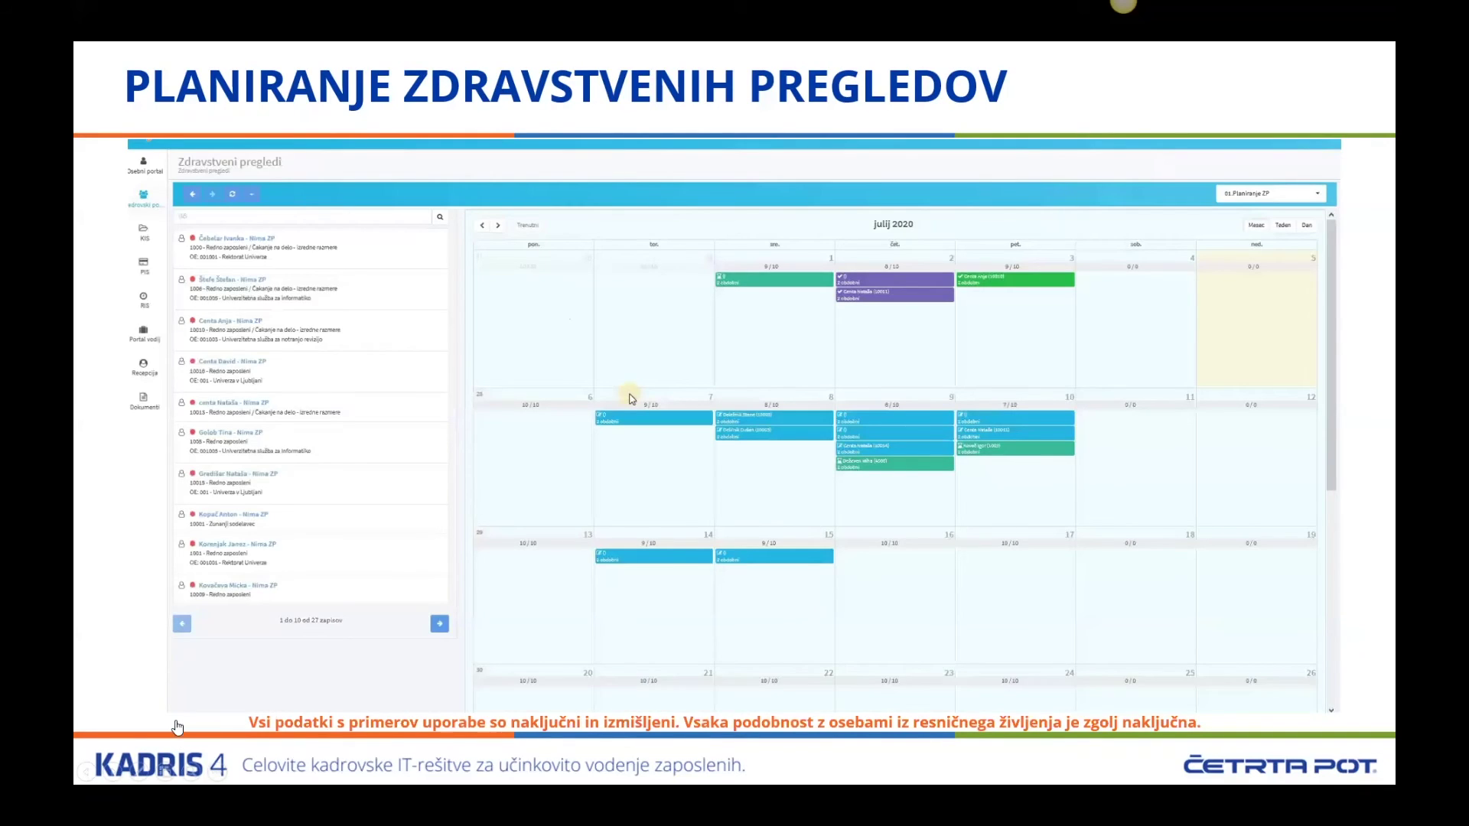
left_click(159, 691)
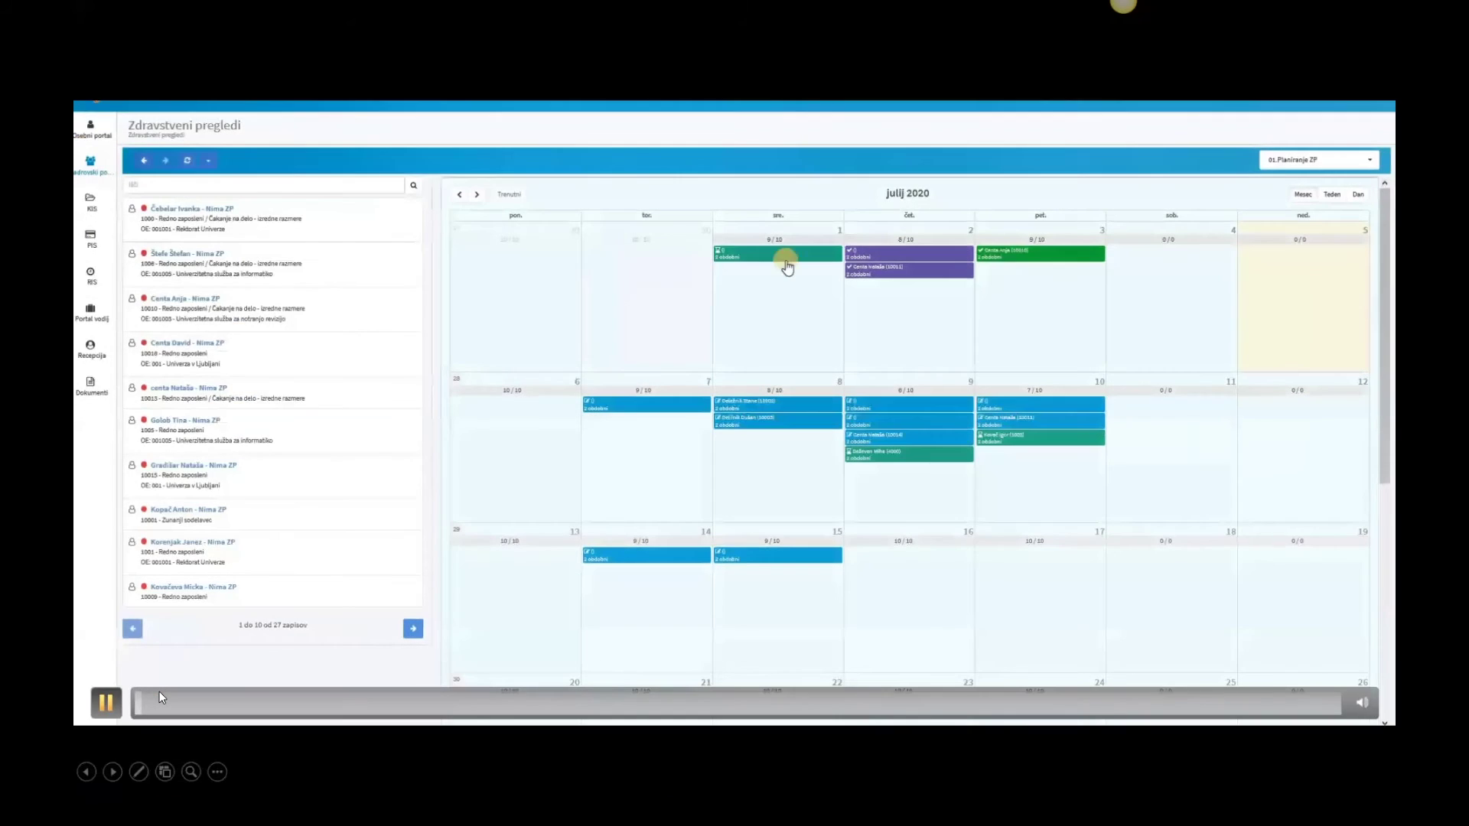